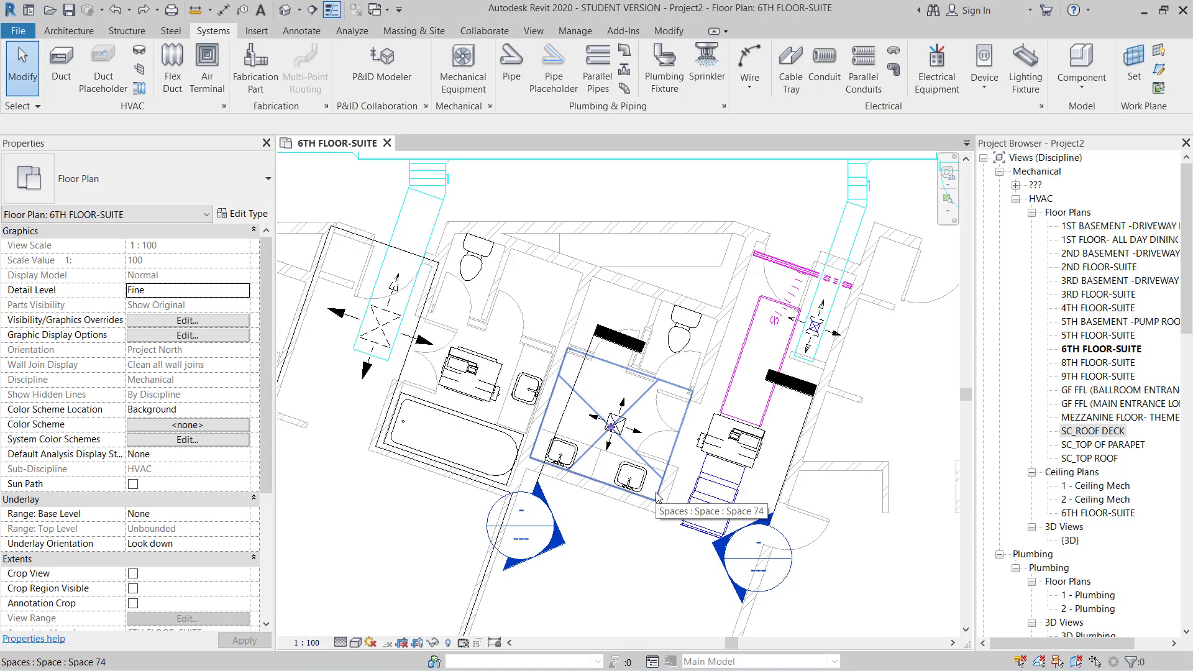
# Zoom out of 6TH FLOOR-SUITE and open the SC_ROOF DECK HVAC floor plan.
pyautogui.scroll(-2, 672, 485)
pyautogui.scroll(-2, 690, 466)
pyautogui.scroll(-1, 715, 444)
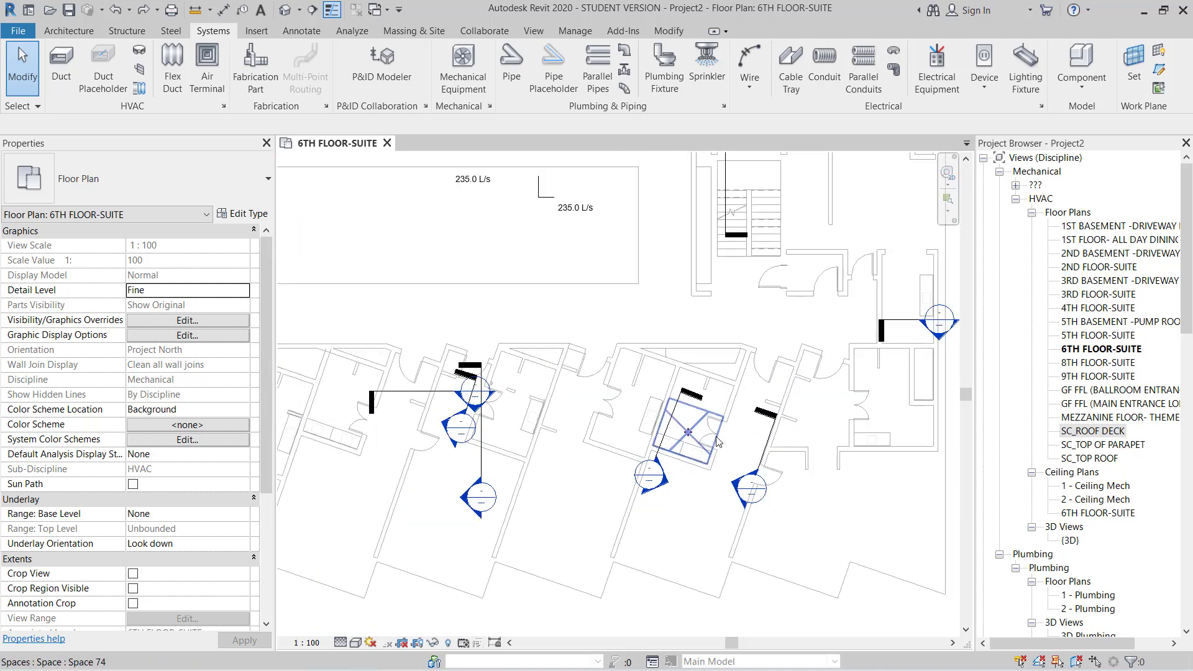
pyautogui.scroll(-2, 718, 441)
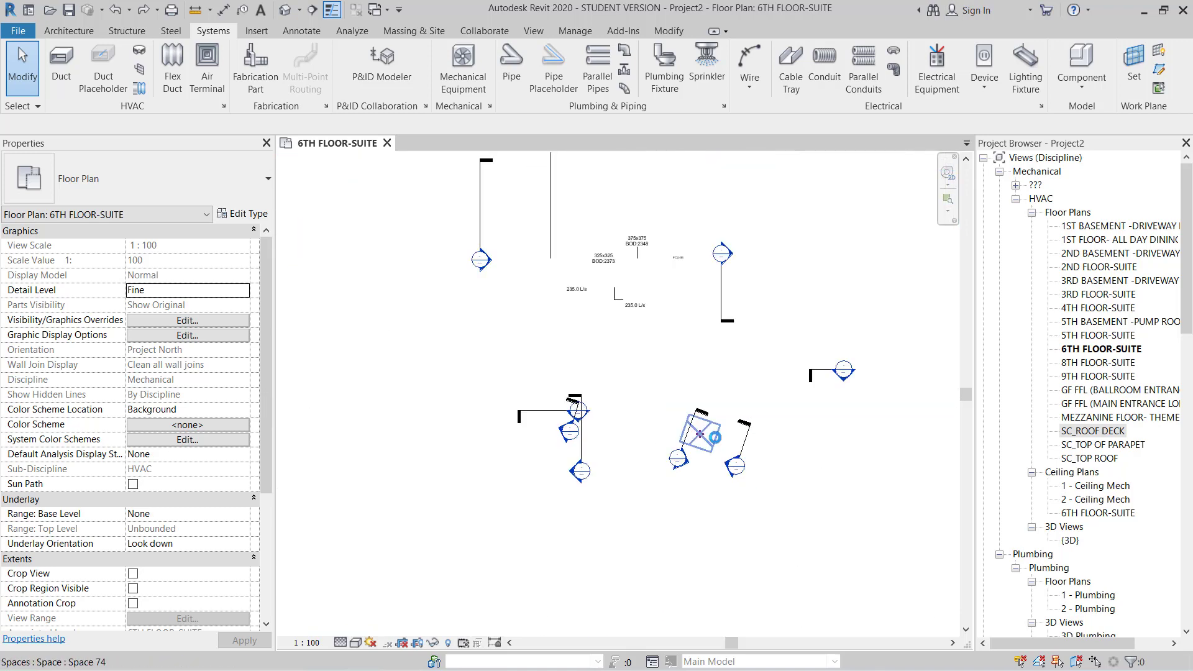
pyautogui.click(1092, 442)
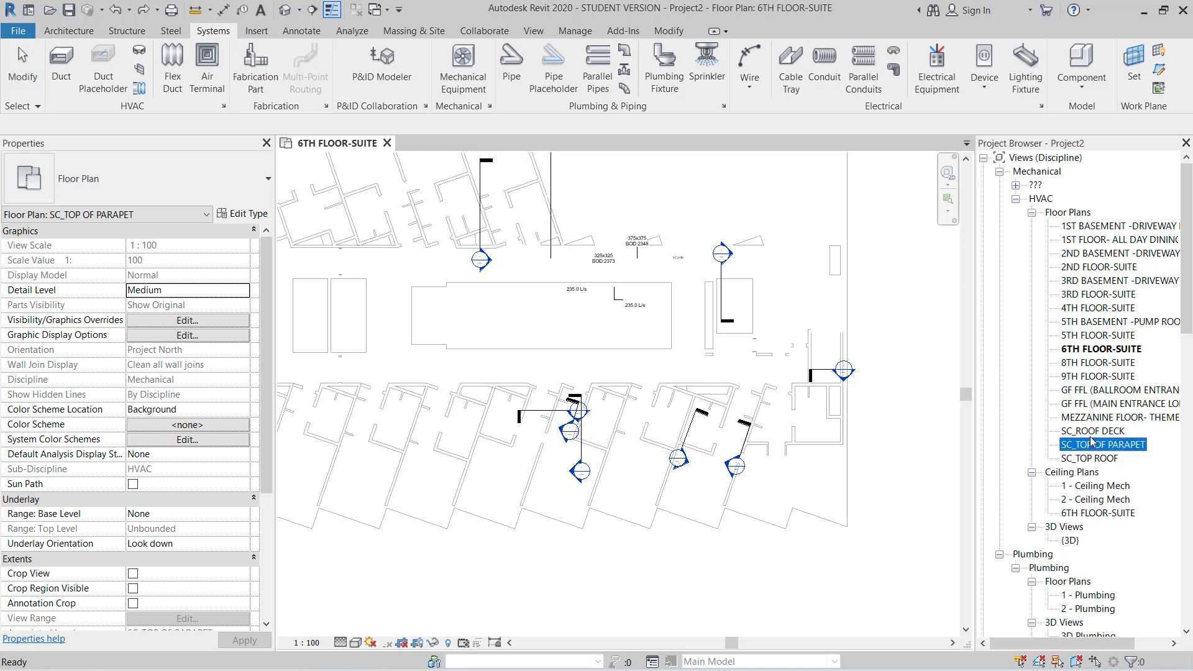
pyautogui.doubleClick(1091, 433)
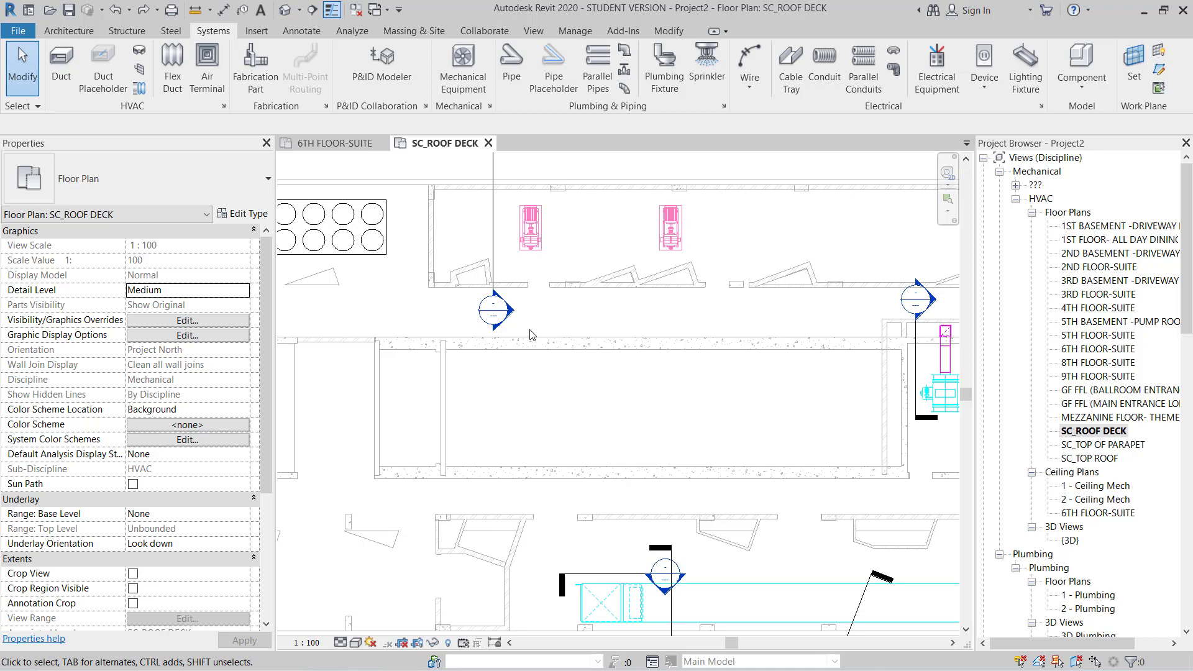
# Set the new pipe's Reference Level to SC_ROOF DECK.
pyautogui.scroll(1, 595, 329)
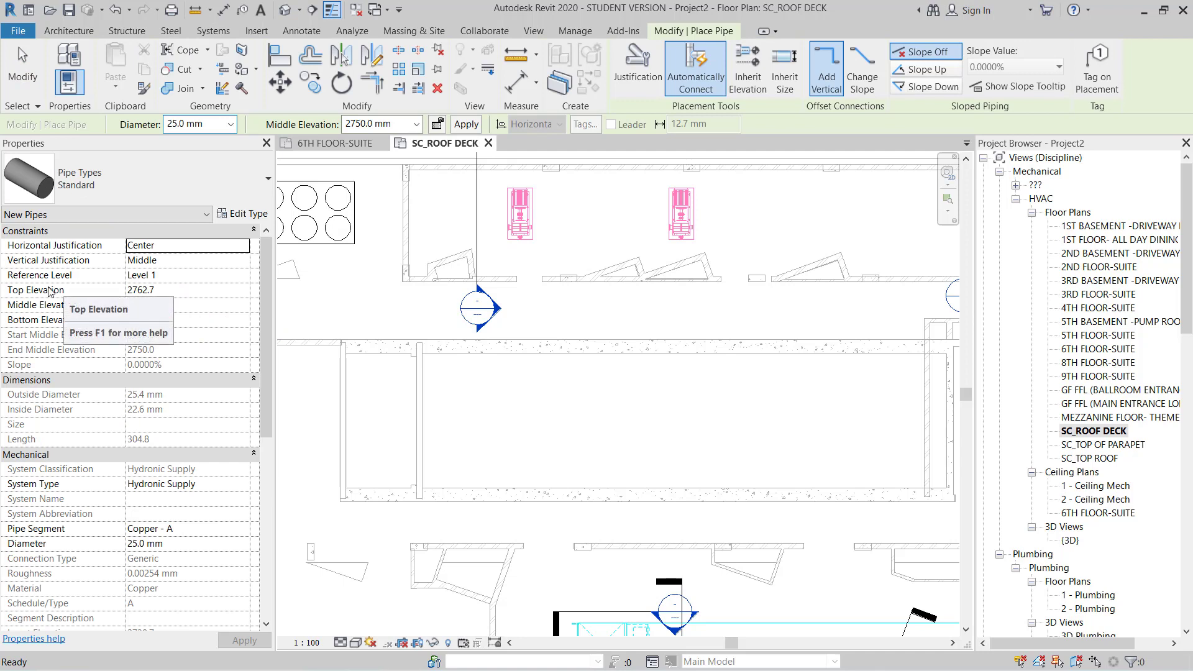
pyautogui.click(241, 279)
pyautogui.click(243, 279)
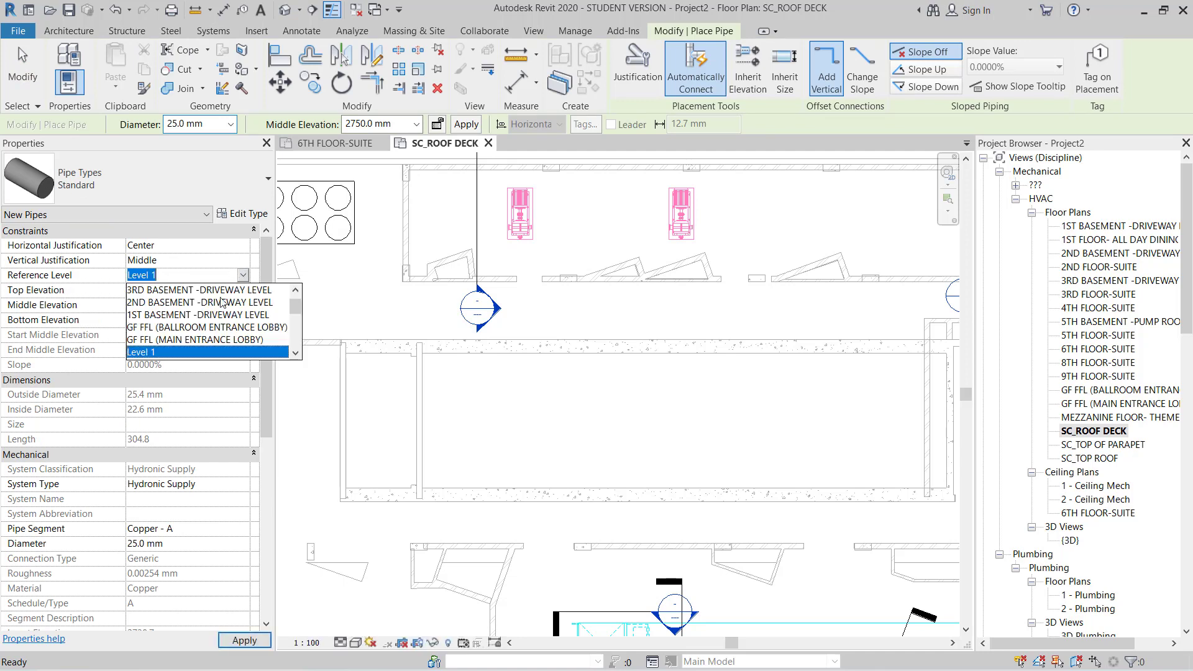
pyautogui.scroll(-2, 199, 329)
pyautogui.scroll(-2, 192, 335)
pyautogui.scroll(-1, 162, 353)
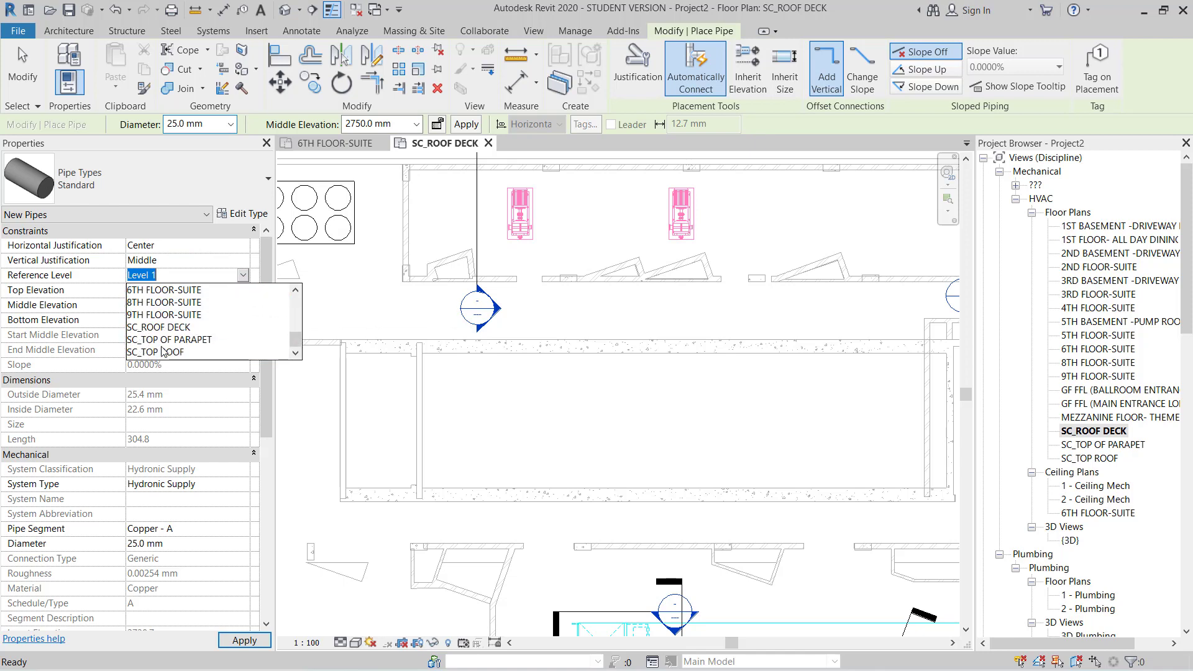
pyautogui.click(183, 330)
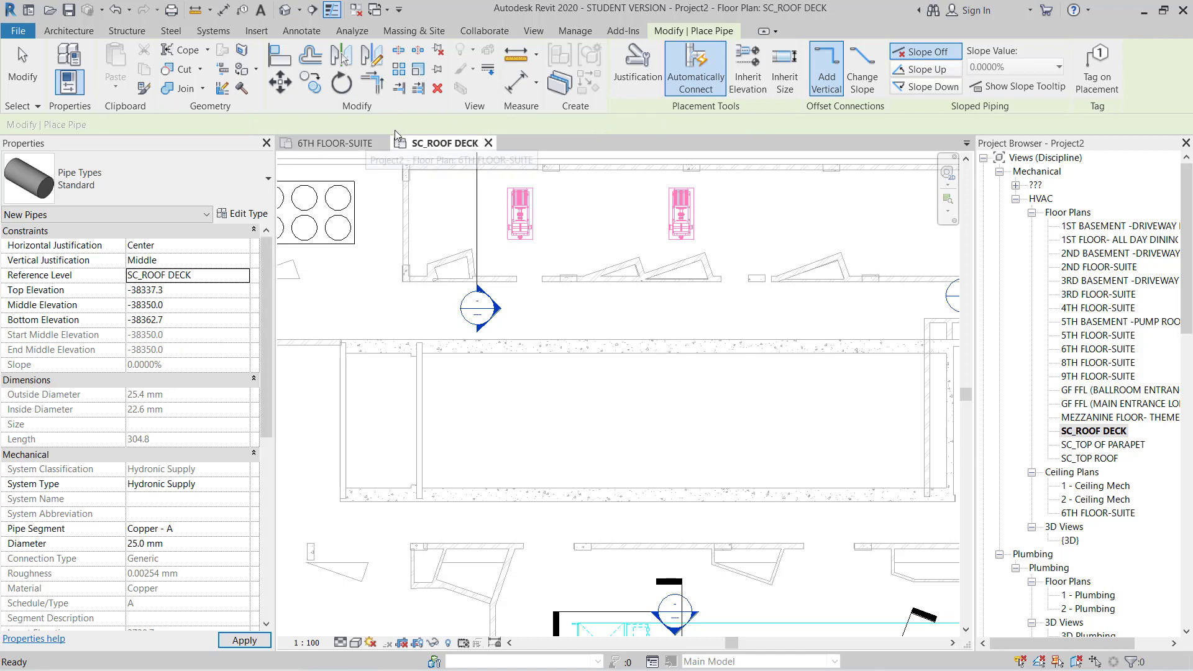
# Set the pipe's middle elevation to 1000 mm.
pyautogui.click(396, 130)
pyautogui.write('2000')
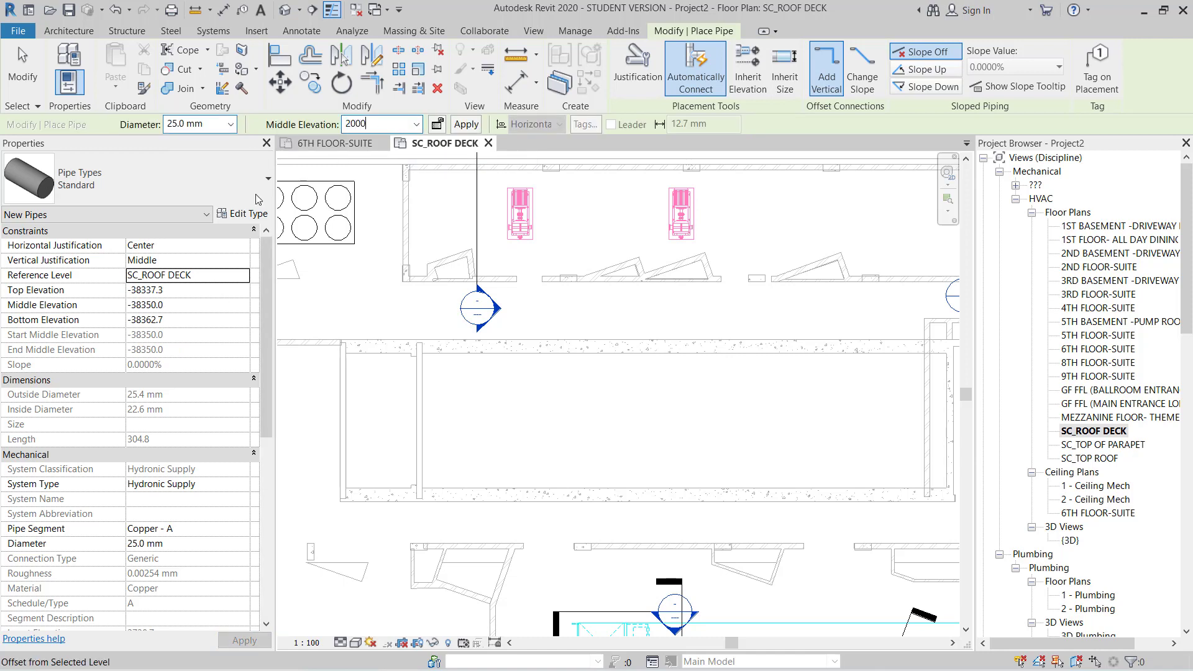
pyautogui.press('Return')
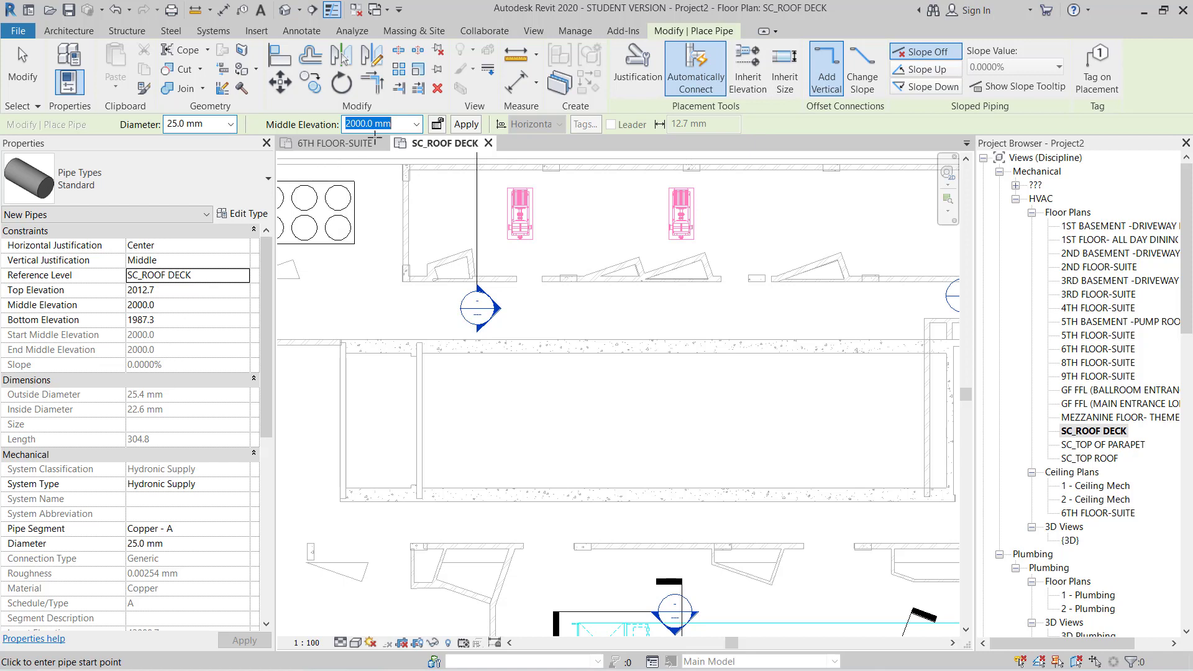
pyautogui.write('1')
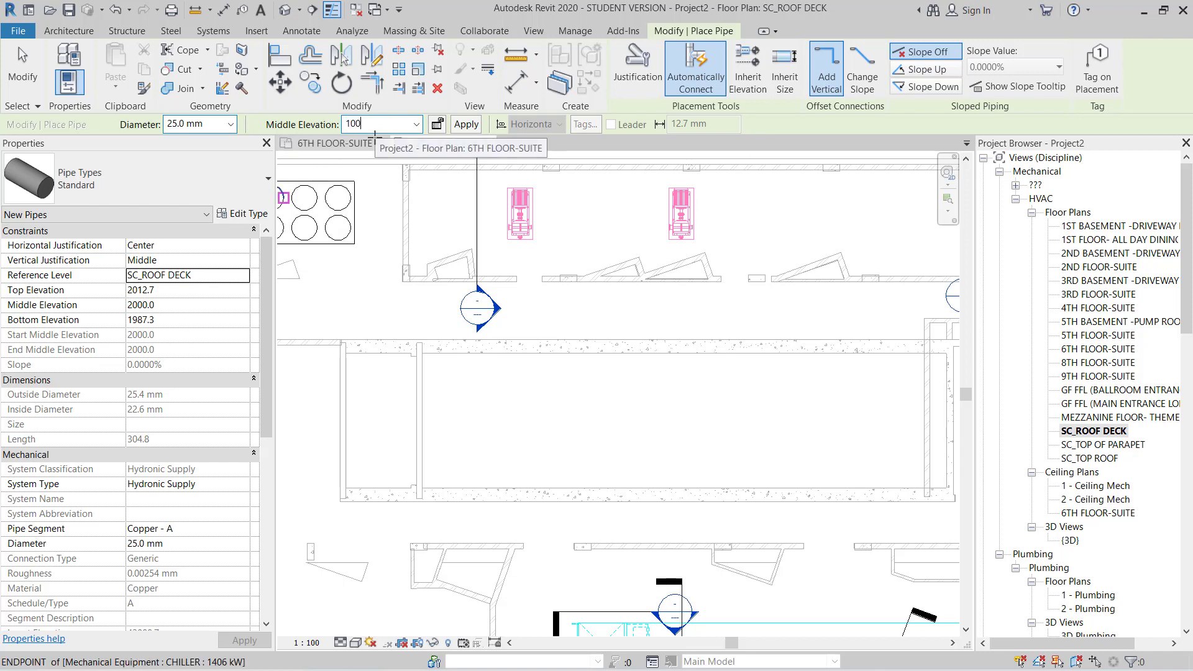
pyautogui.write('0')
pyautogui.press('Return')
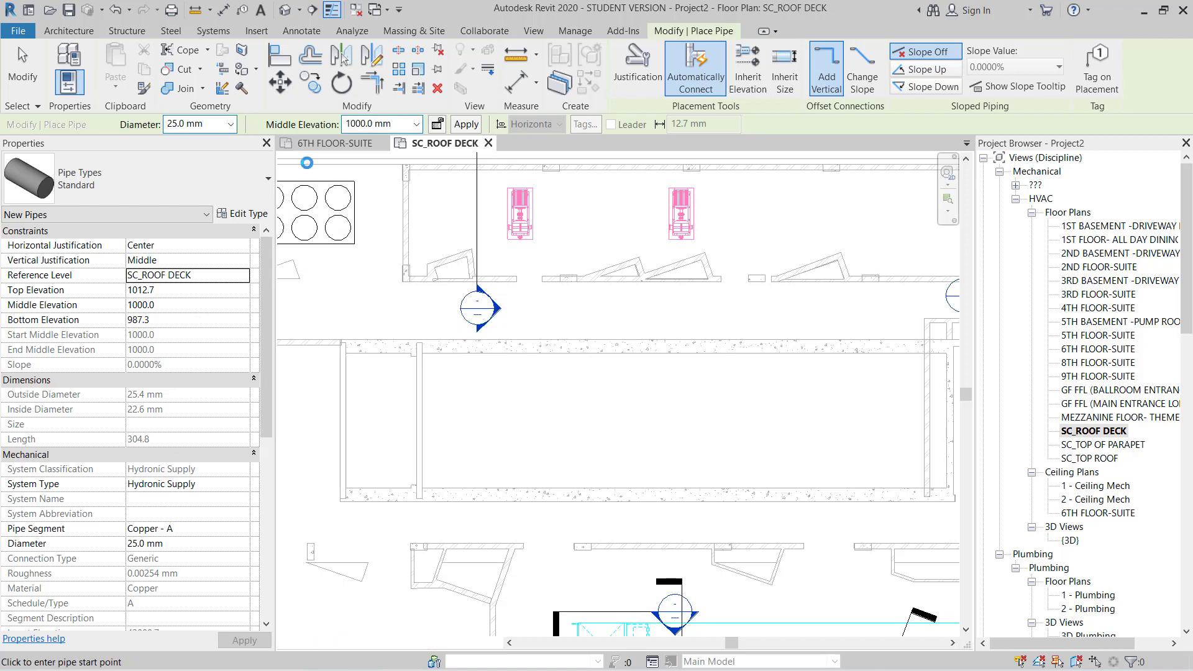
# Draw a 200 mm pipe from the pump 10500 mm to the right, then select it.
pyautogui.click(581, 231)
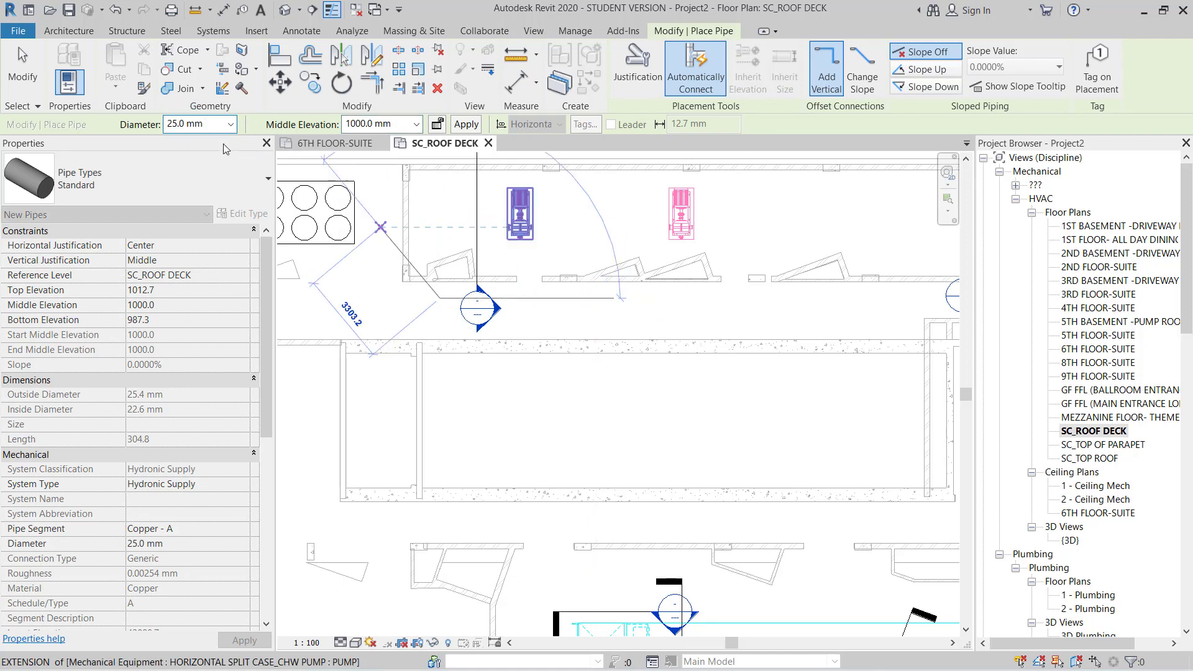
pyautogui.click(215, 124)
pyautogui.write('2')
pyautogui.press('Return')
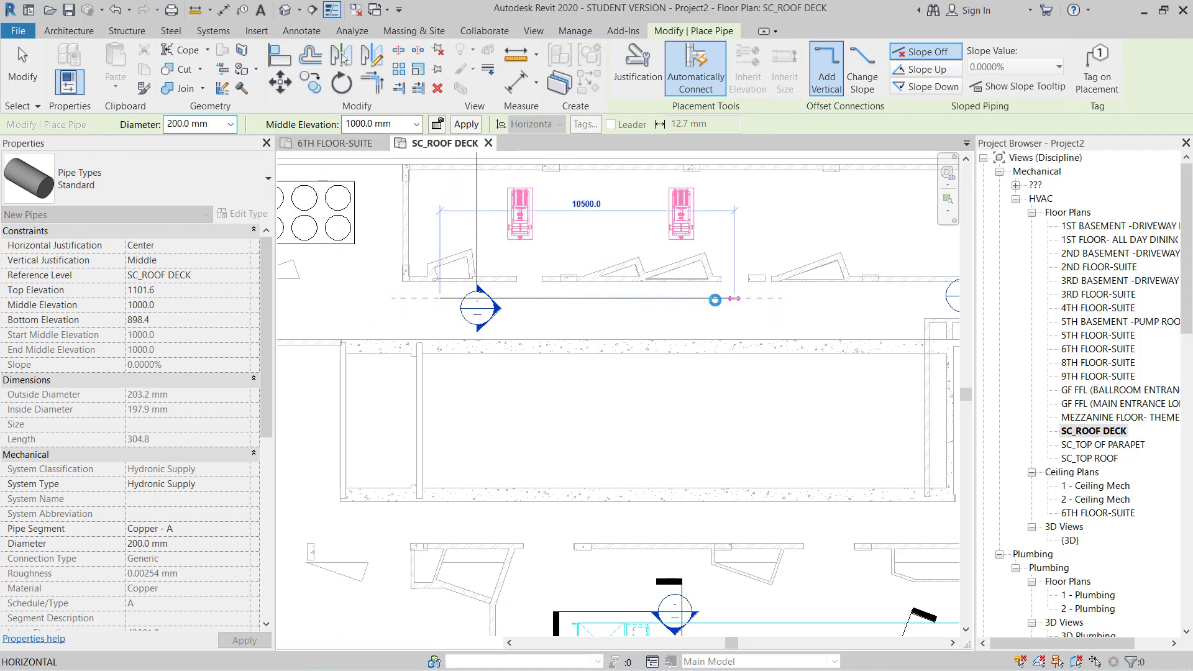
pyautogui.click(716, 299)
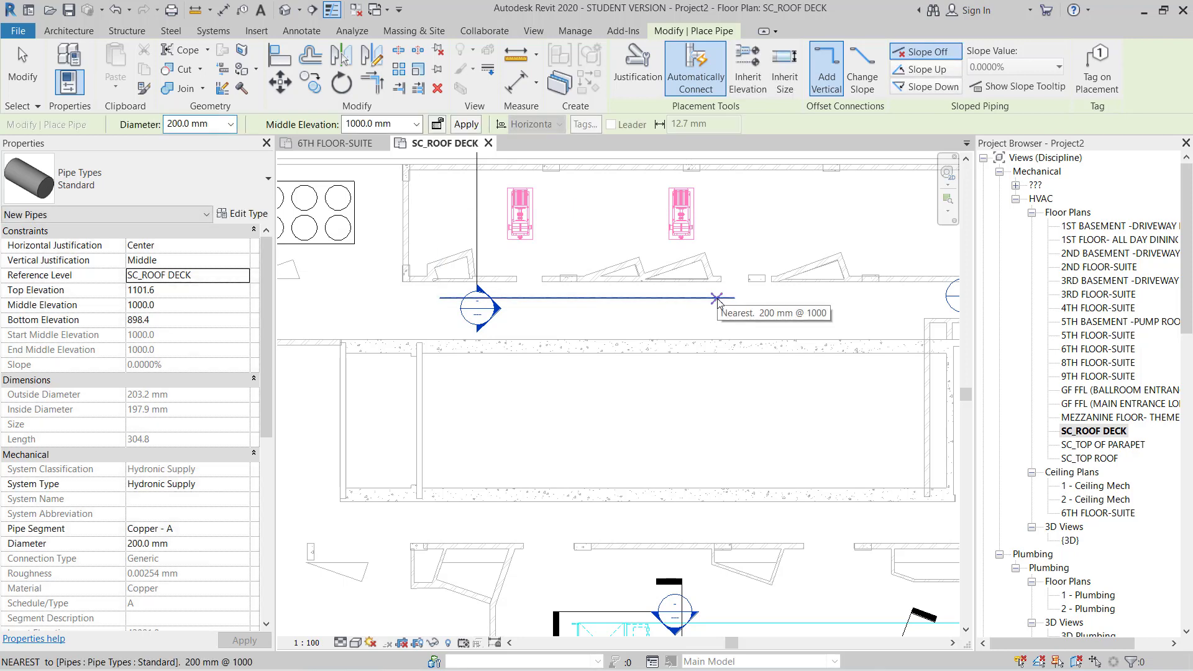
pyautogui.press('Escape')
pyautogui.press('Escape')
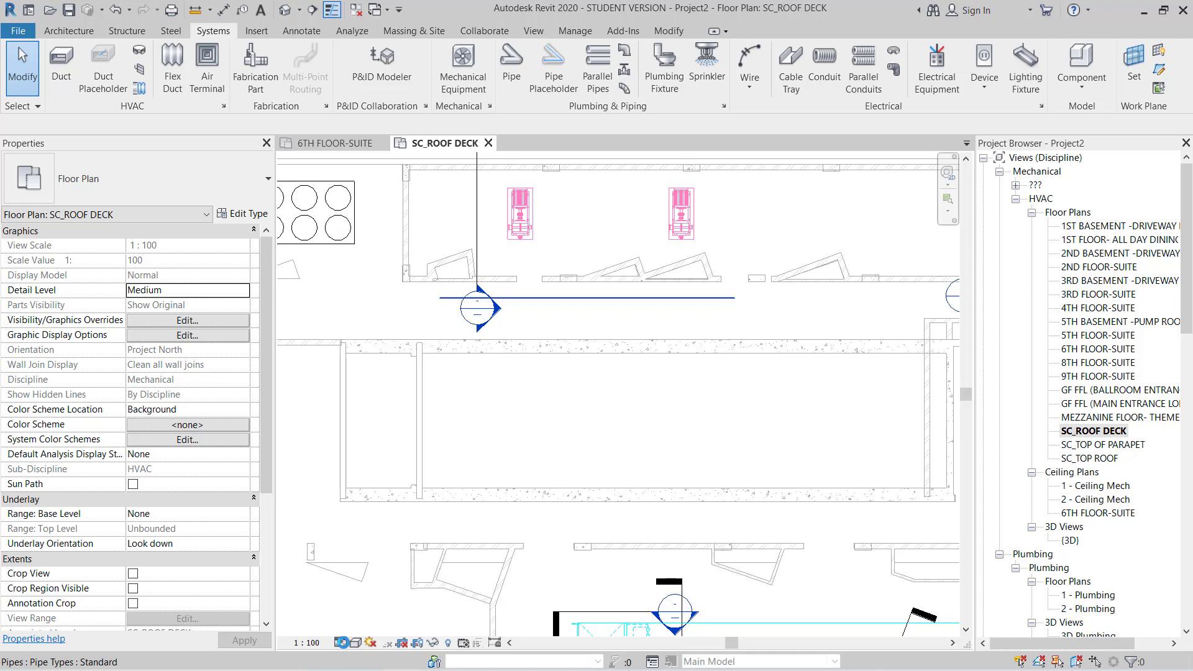
pyautogui.click(588, 299)
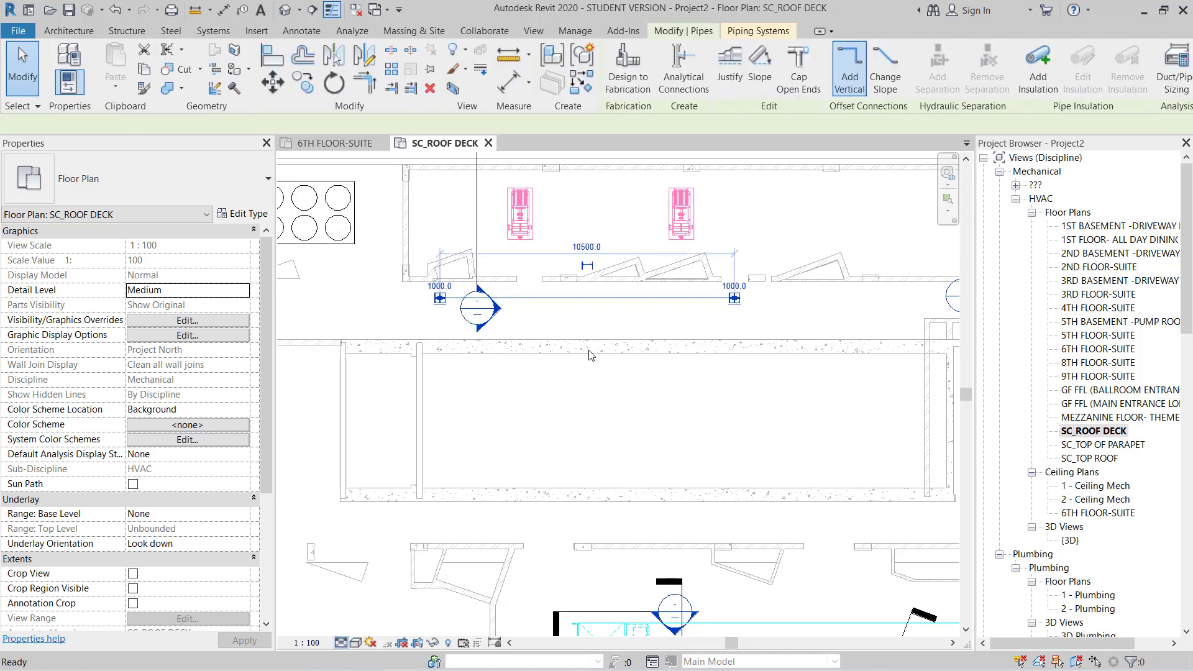
pyautogui.click(608, 300)
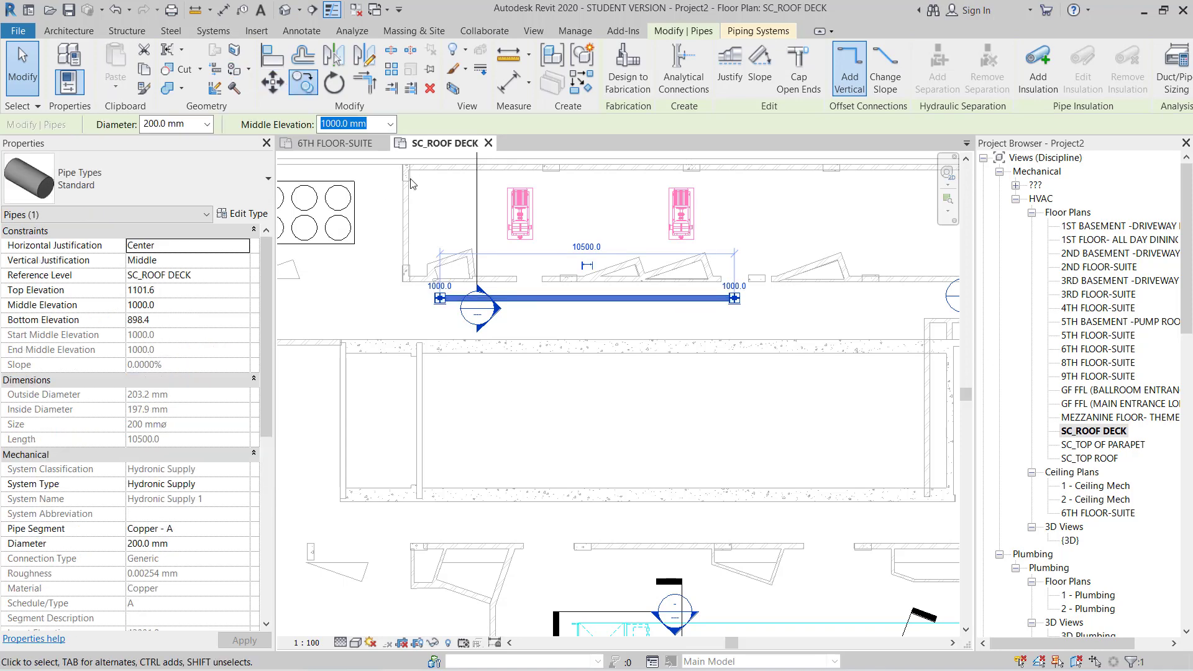
# Copy the 200 mm pipe 1000 mm down with CO.
pyautogui.press('c')
pyautogui.press('o')
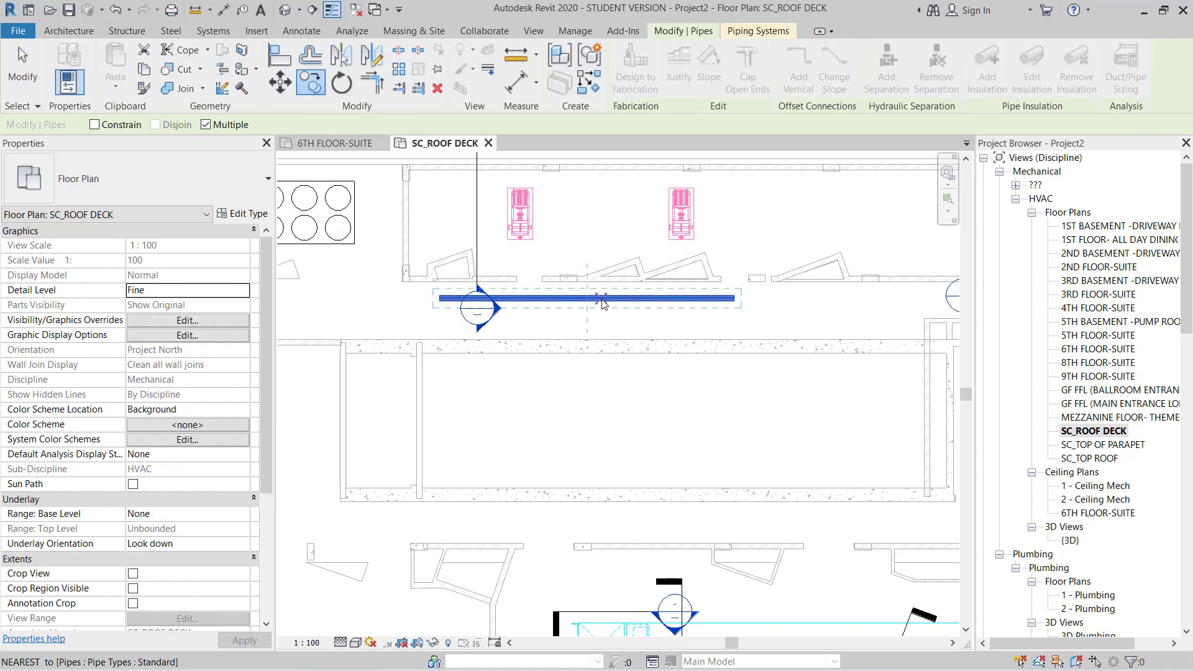
pyautogui.click(601, 299)
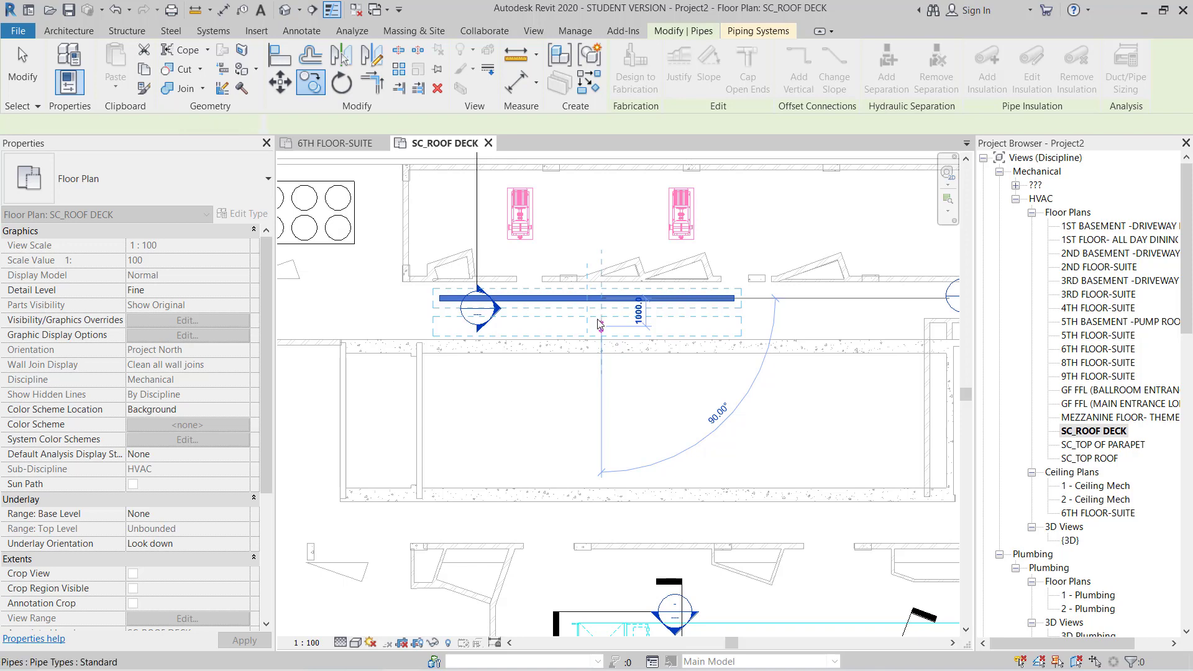
pyautogui.click(606, 327)
pyautogui.press('Escape')
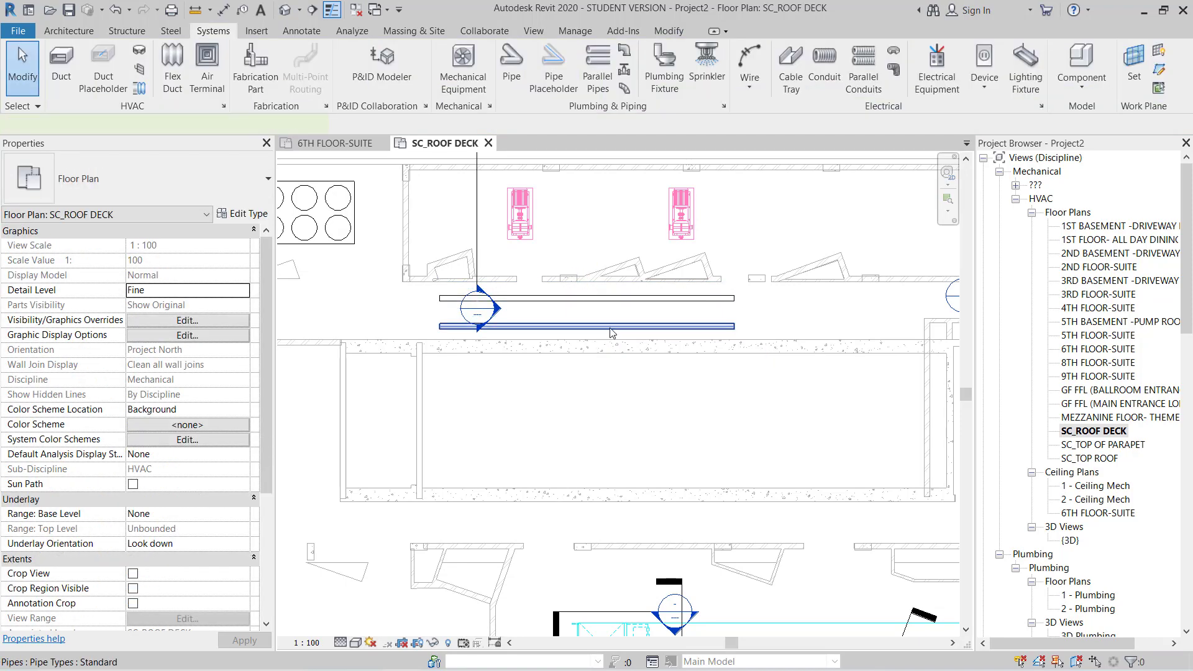
# Give the copied pipe a 1500 mm middle elevation and the Hydronic Return system type.
pyautogui.click(610, 329)
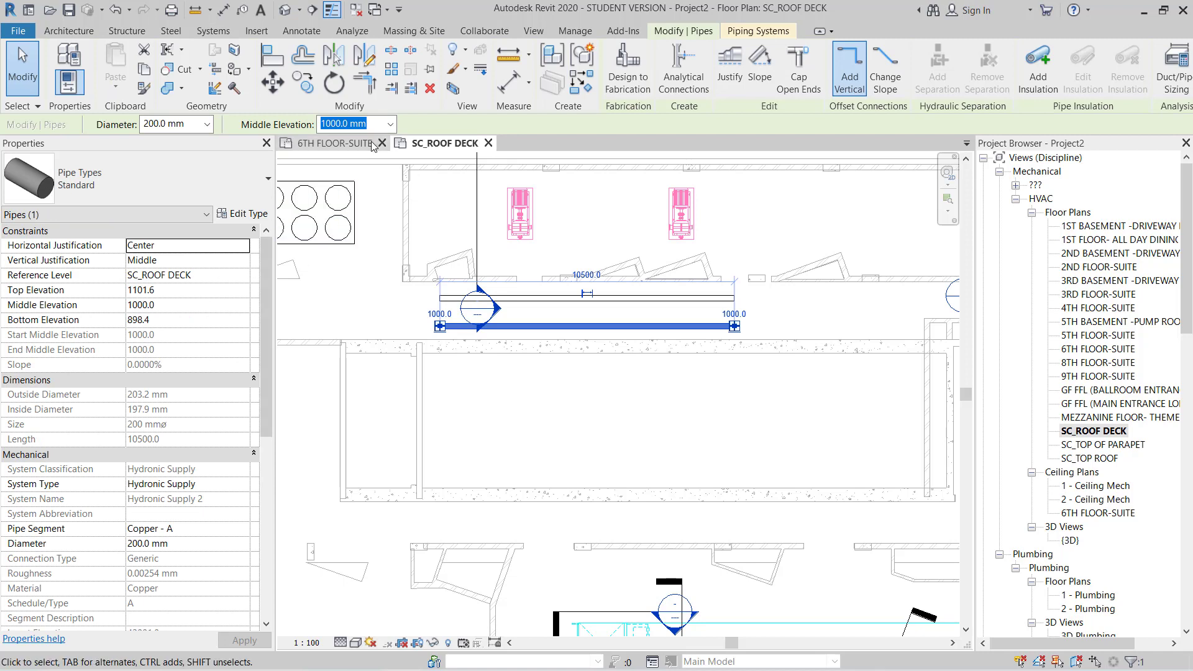
pyautogui.write('1500')
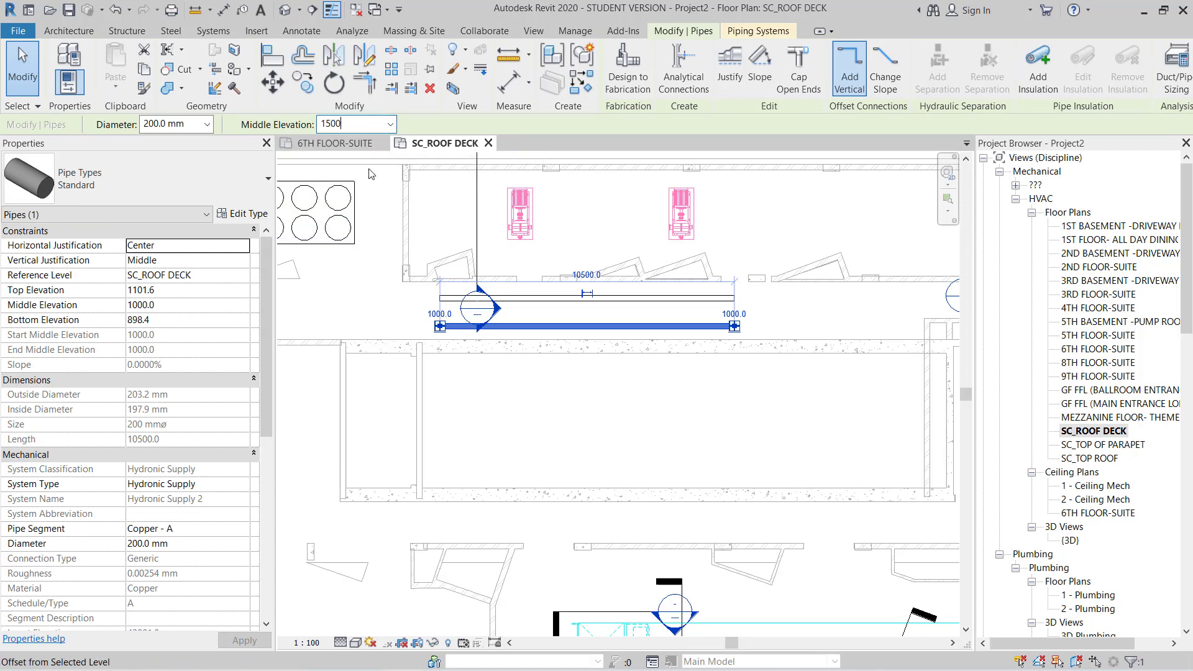
pyautogui.press('Return')
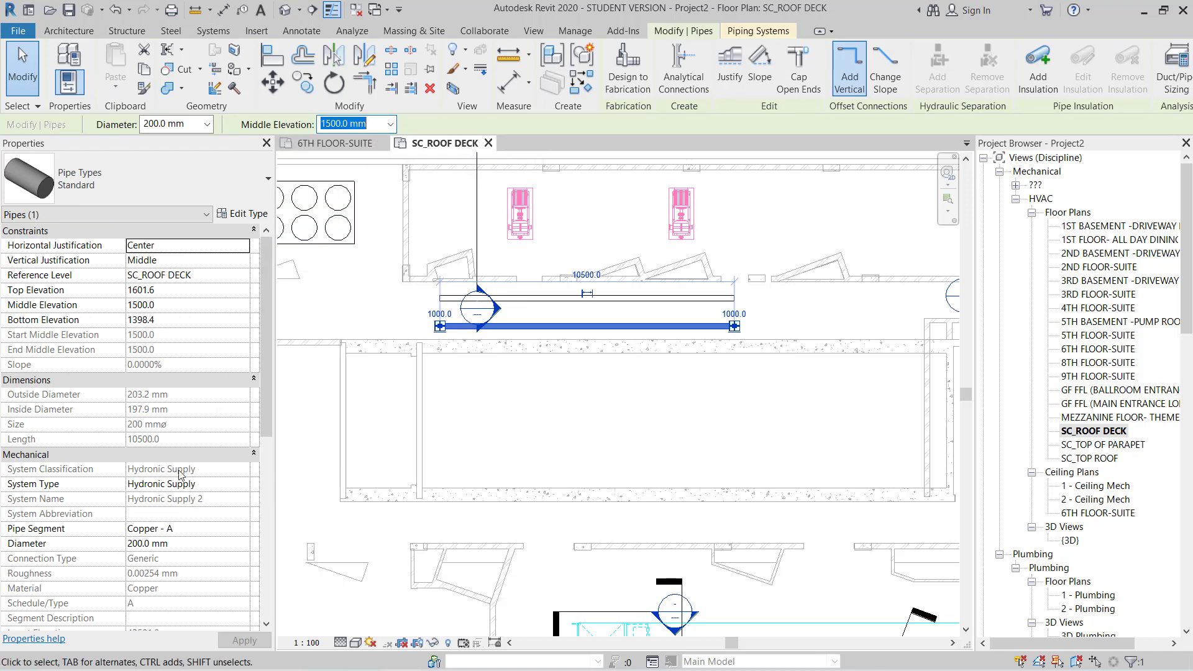
pyautogui.click(242, 485)
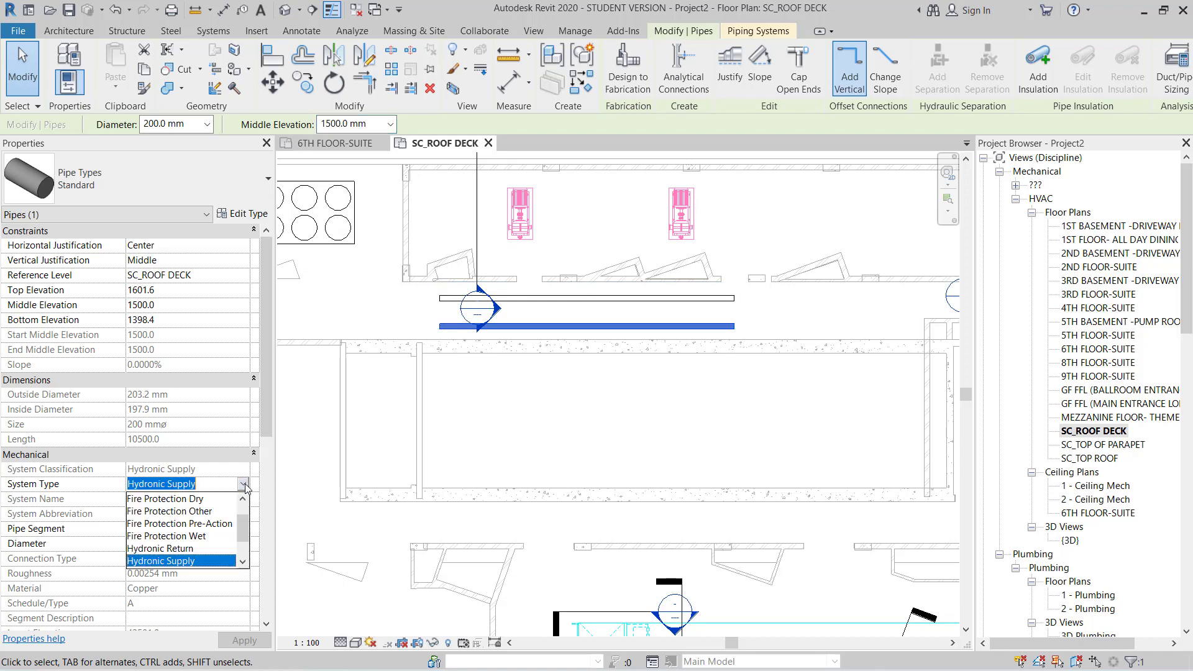
pyautogui.click(191, 550)
pyautogui.press('Escape')
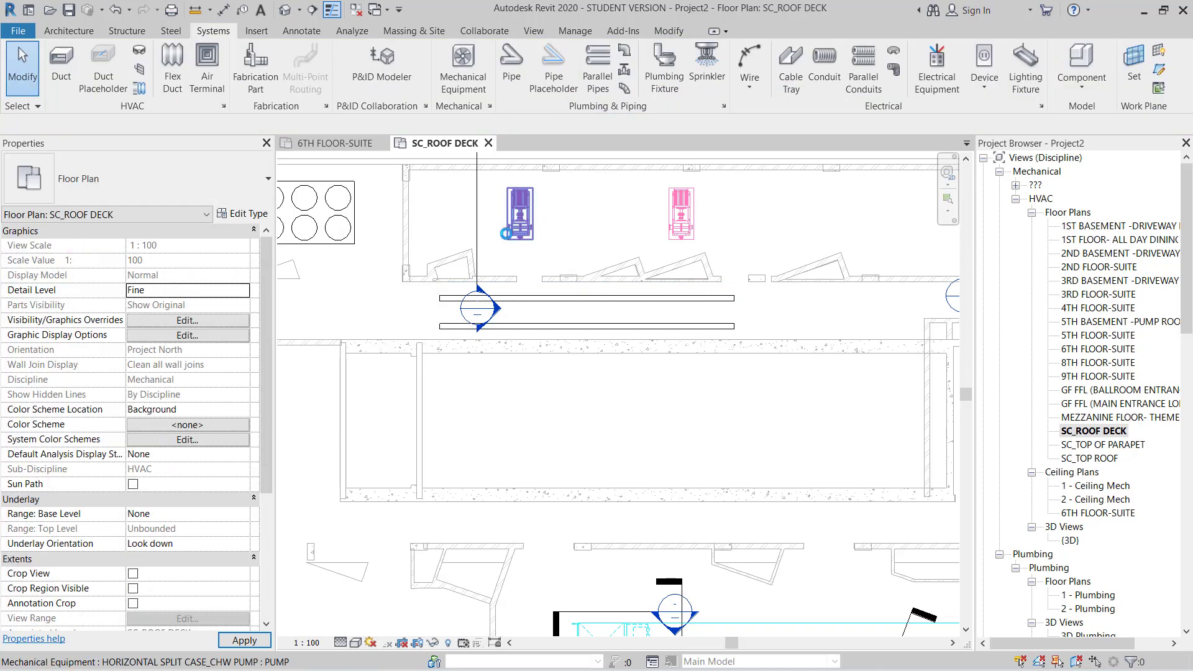
# Inspect the left pump's pipe connections and zoom around the pumps.
pyautogui.click(507, 232)
pyautogui.scroll(2, 473, 229)
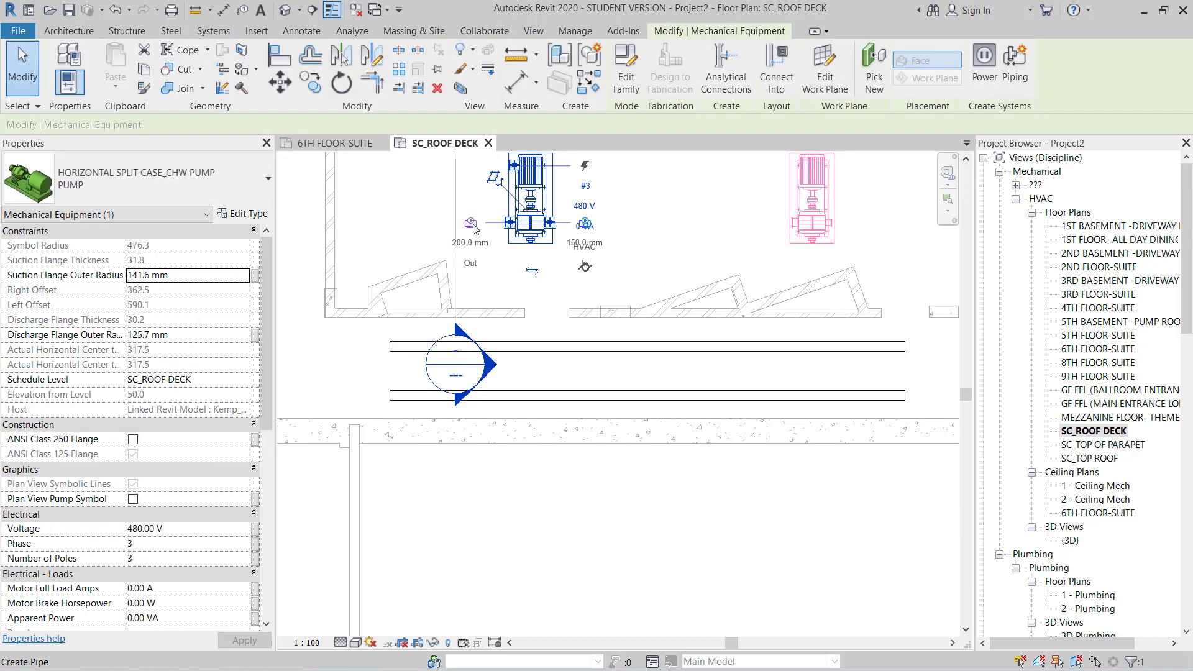
pyautogui.click(470, 223)
pyautogui.press('Escape')
pyautogui.scroll(2, 439, 365)
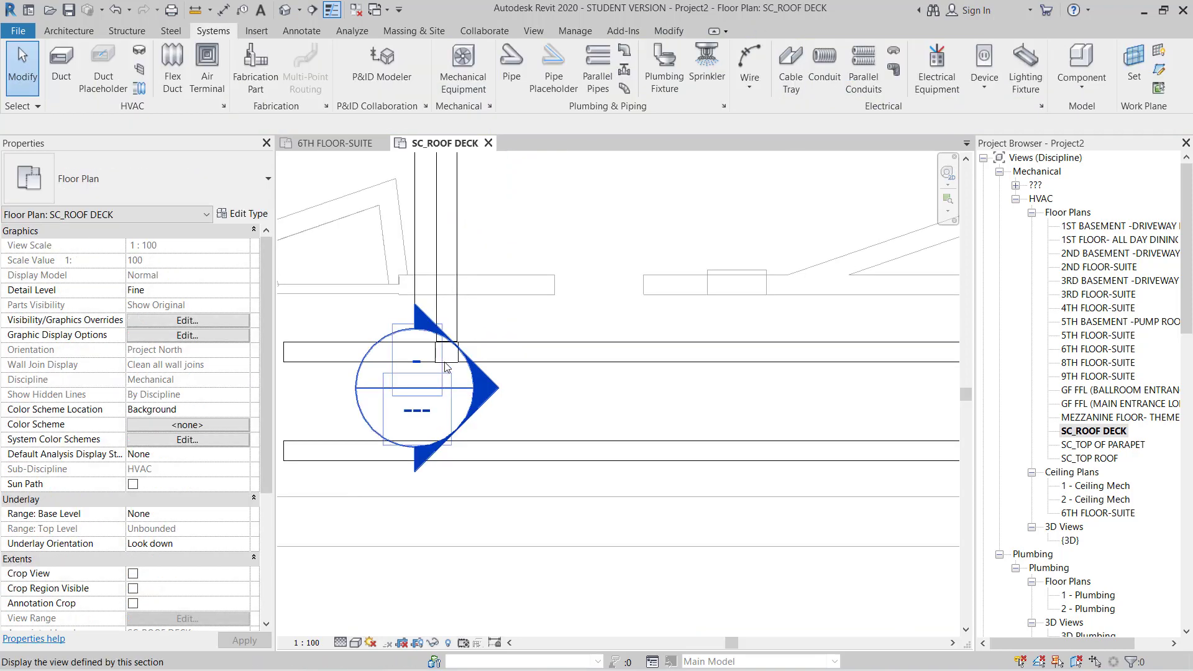
pyautogui.scroll(1, 439, 365)
pyautogui.scroll(1, 440, 366)
pyautogui.scroll(1, 440, 365)
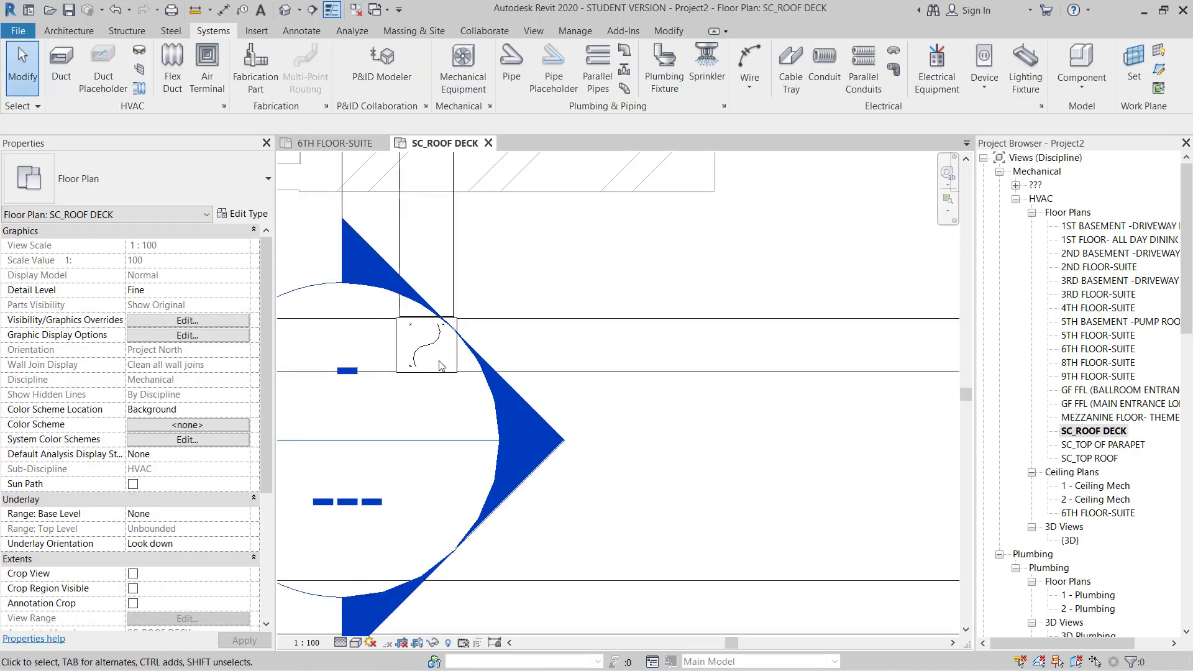
pyautogui.scroll(-2, 563, 318)
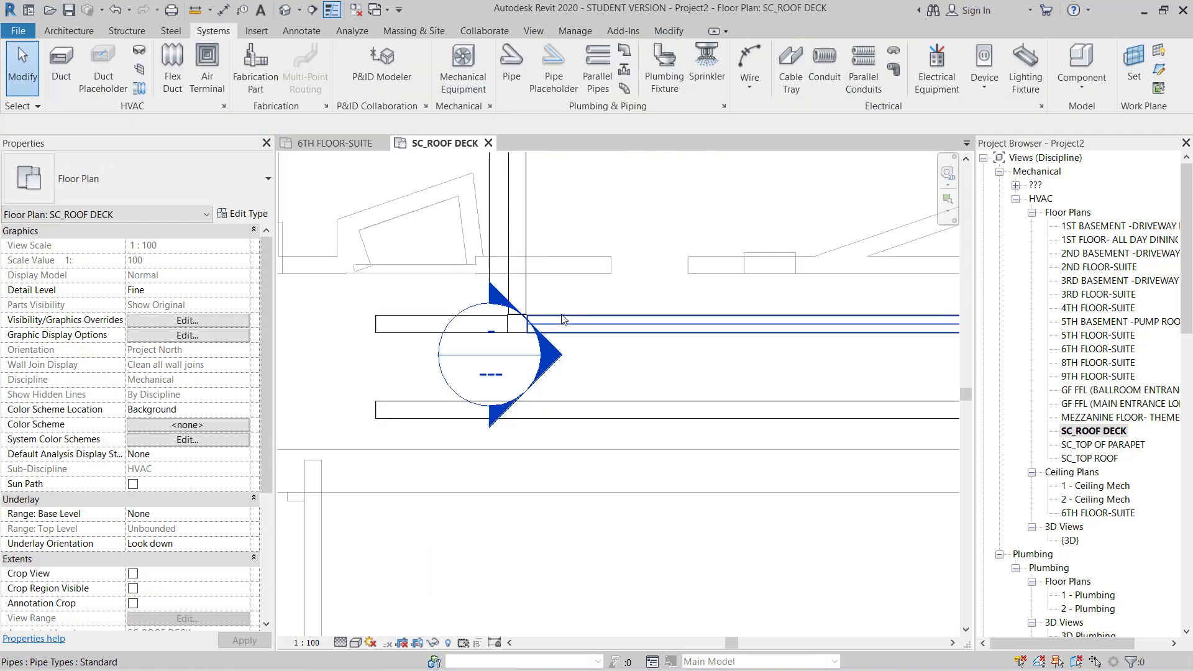
pyautogui.scroll(-1, 562, 318)
# Review the 200 mm riser's elevation and start a pipe from the right pump's connector.
pyautogui.click(522, 235)
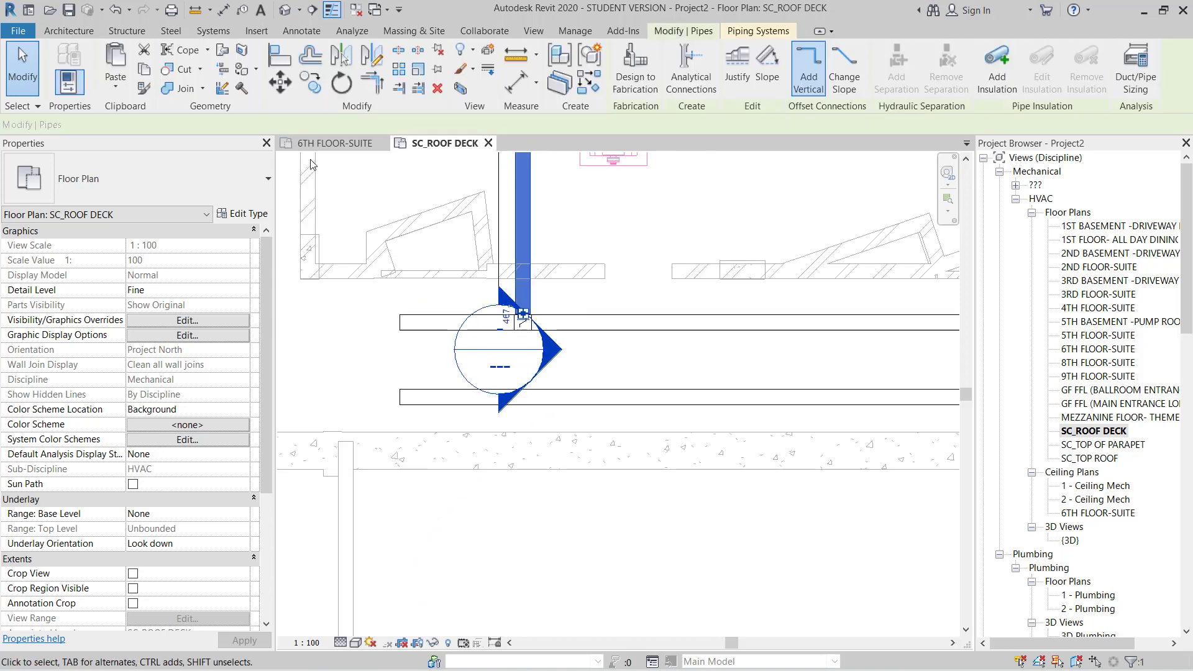
pyautogui.click(340, 125)
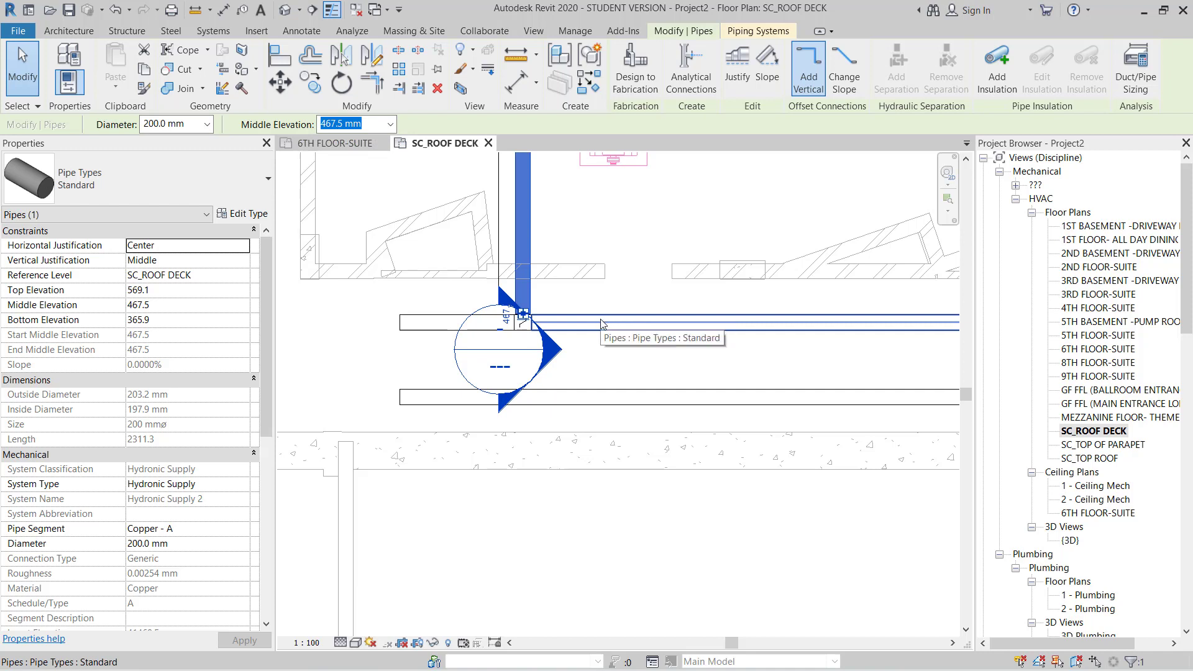
pyautogui.moveTo(524, 331); pyautogui.dragTo(525, 329)
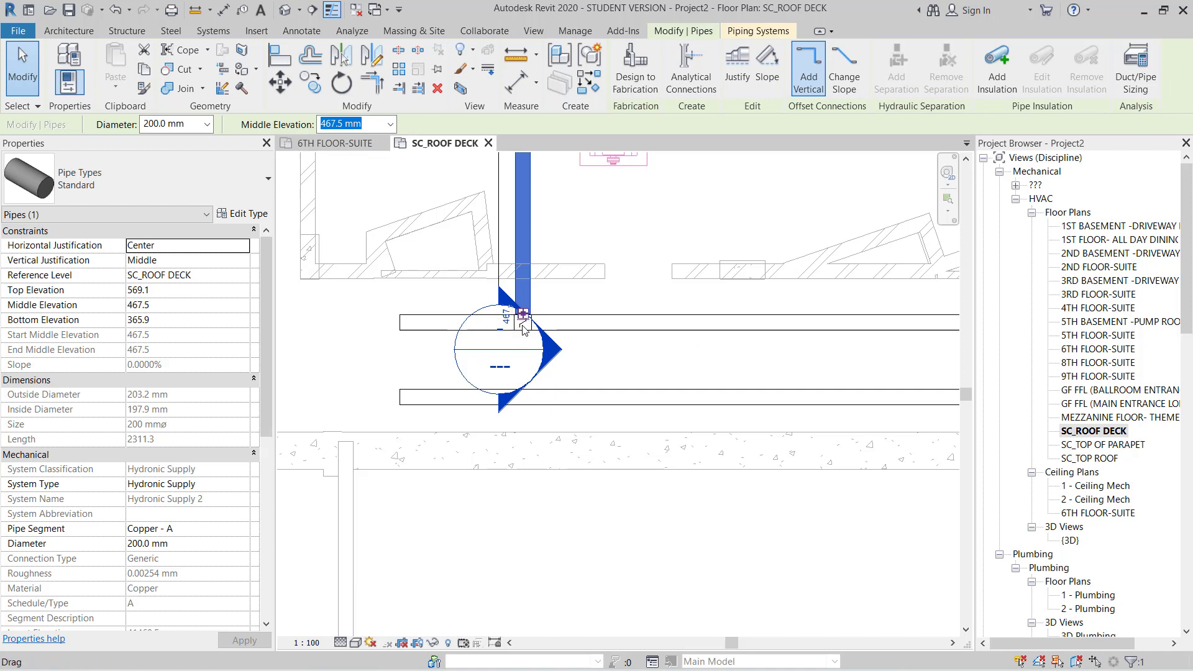
pyautogui.scroll(-3, 584, 292)
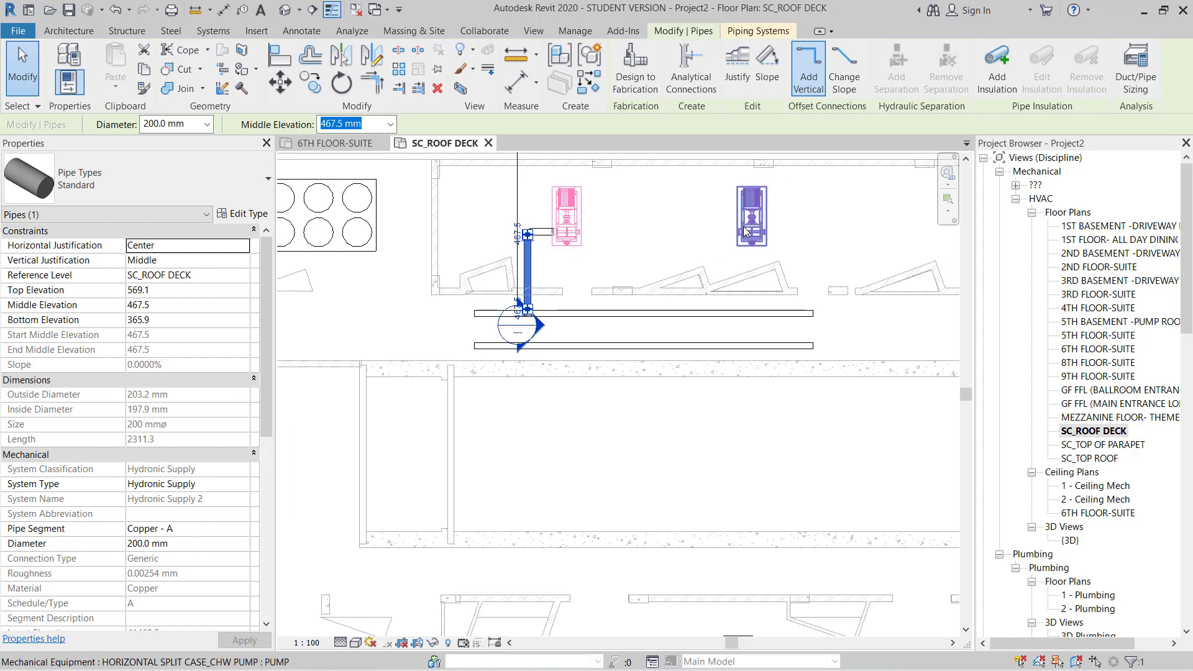
pyautogui.click(743, 235)
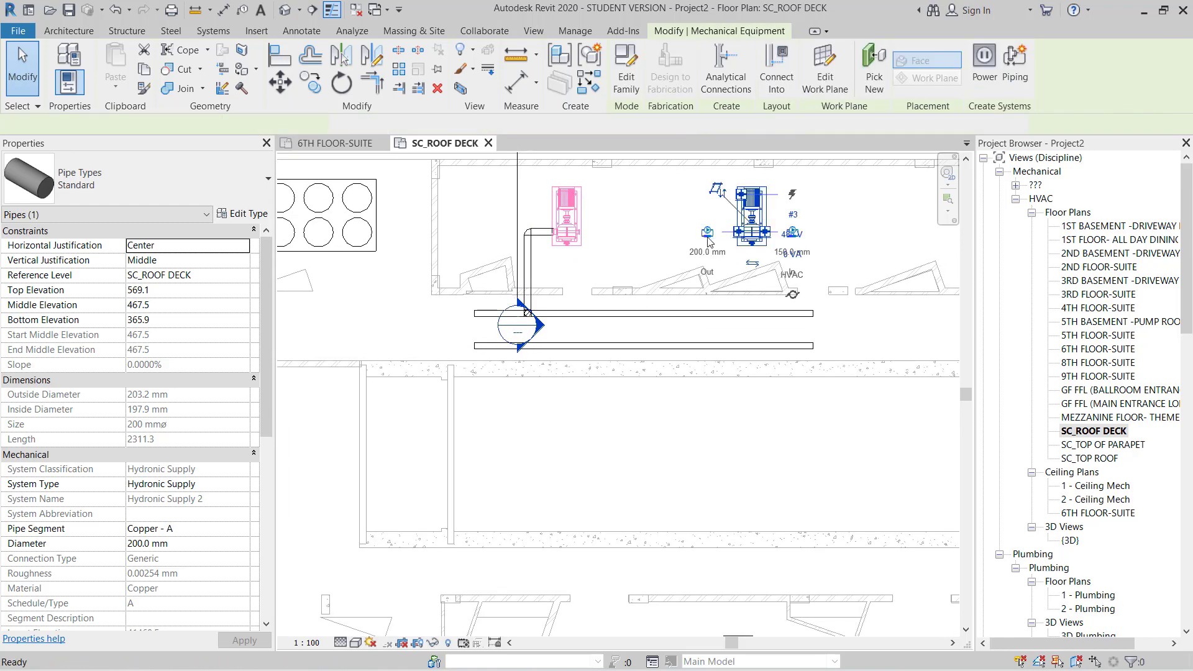
pyautogui.click(708, 233)
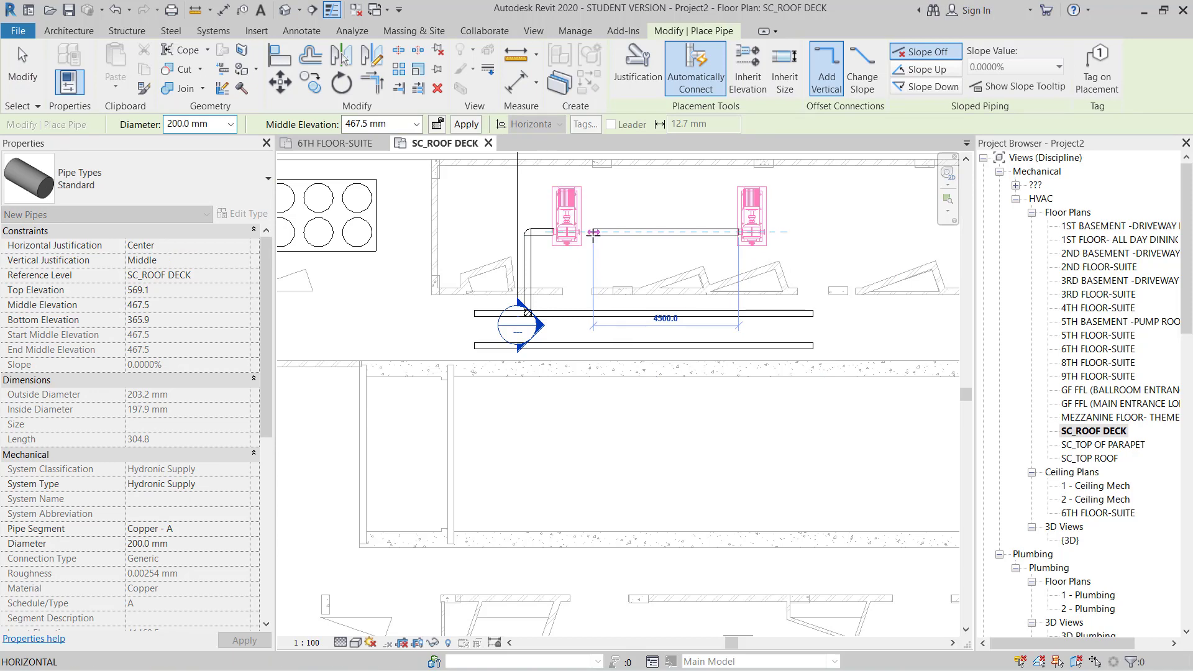
# Finish the pipe at the left pump's connector and select the right pump.
pyautogui.click(589, 236)
pyautogui.press('Escape')
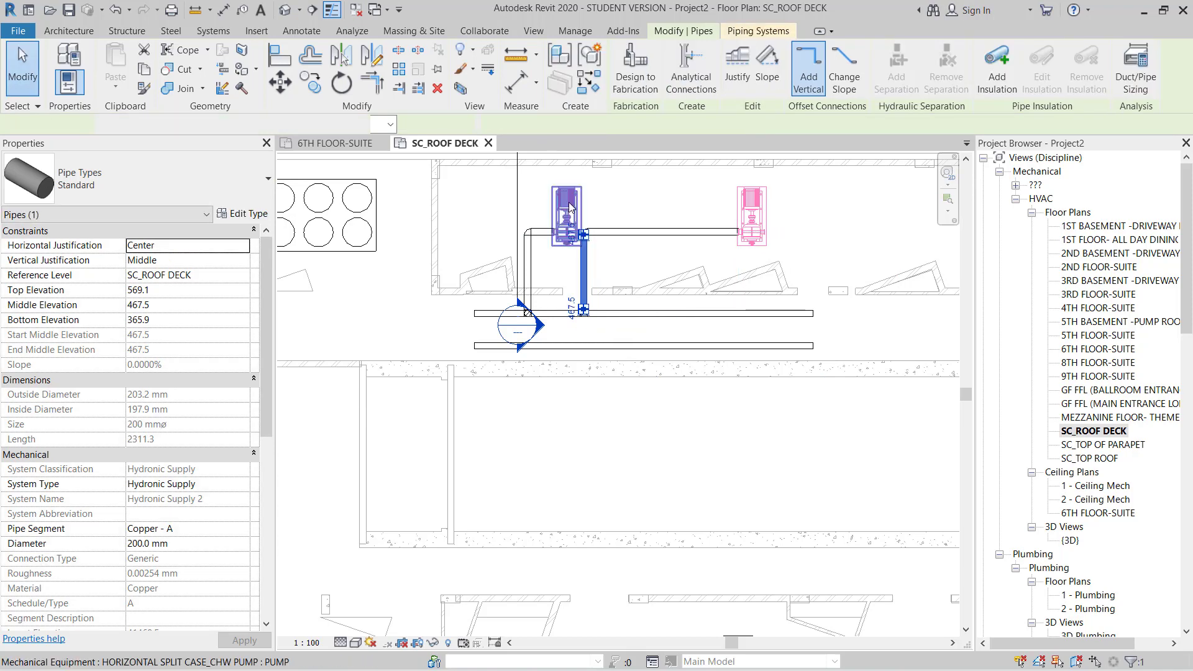
pyautogui.click(571, 202)
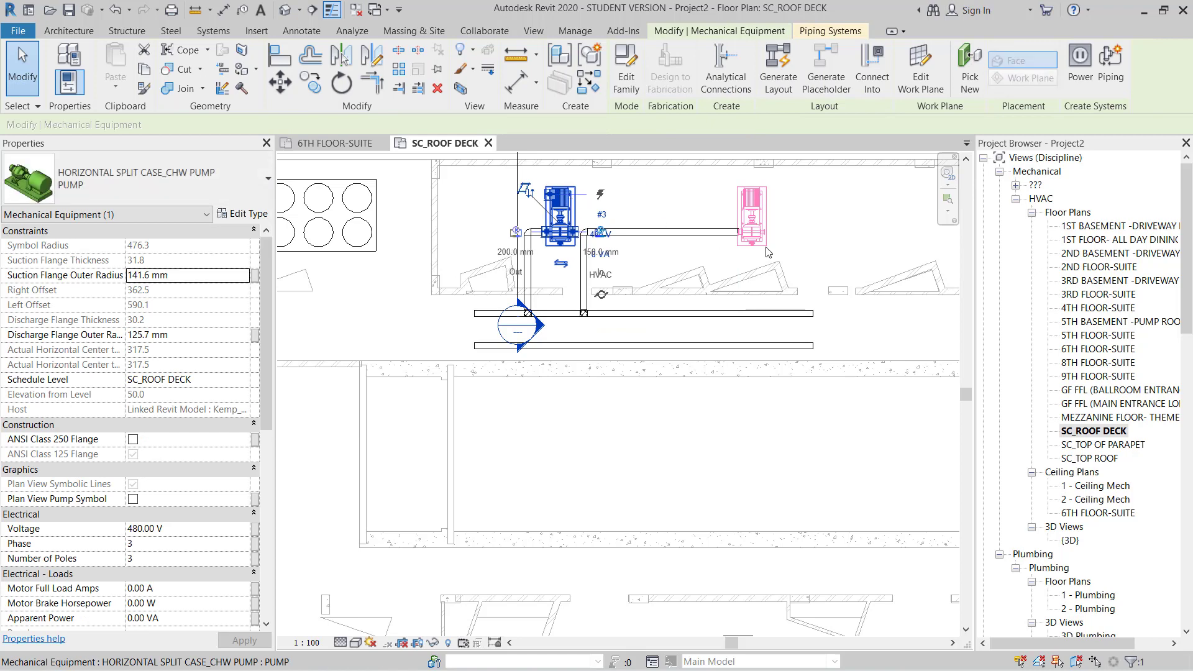
pyautogui.press('Escape')
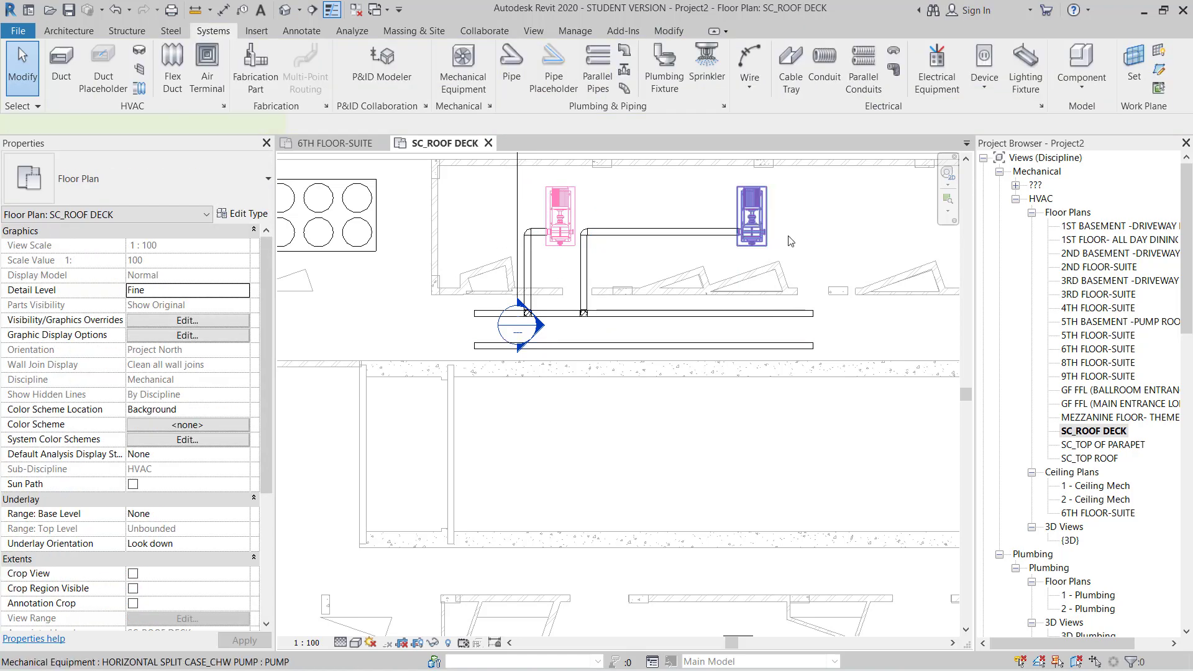
pyautogui.click(789, 242)
pyautogui.scroll(5, 729, 236)
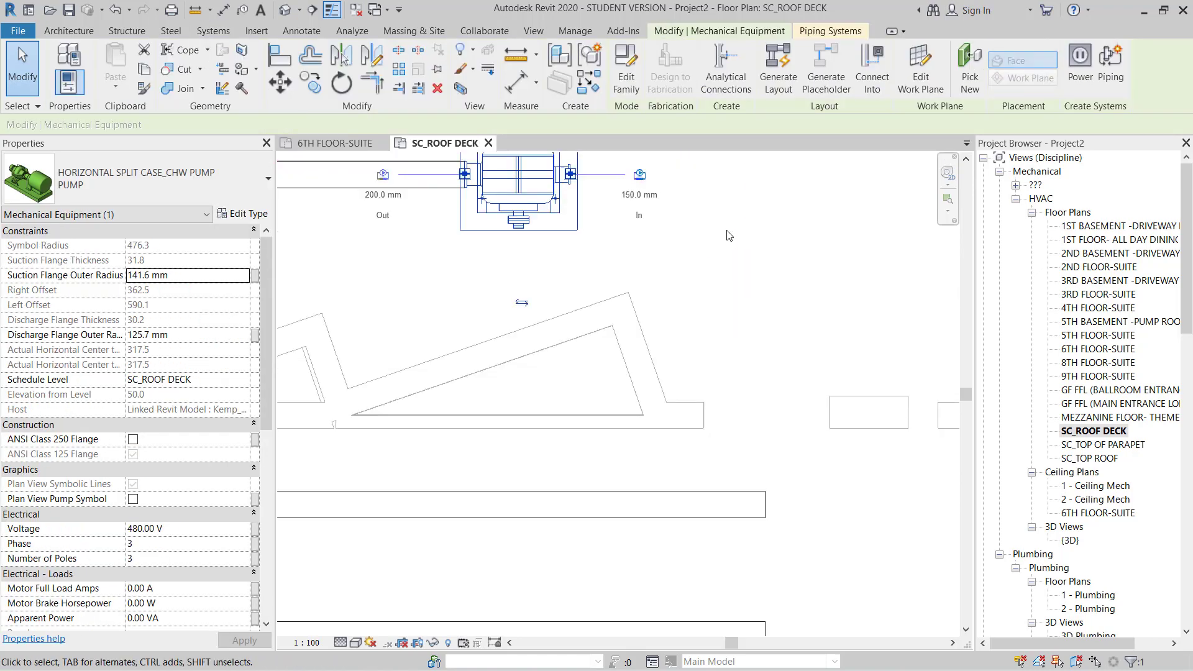
# Route a pipe from the pump outlet down to the return header and extend the header to 11600 mm.
pyautogui.click(639, 175)
pyautogui.click(776, 178)
pyautogui.click(776, 417)
pyautogui.press('Escape')
pyautogui.press('Escape')
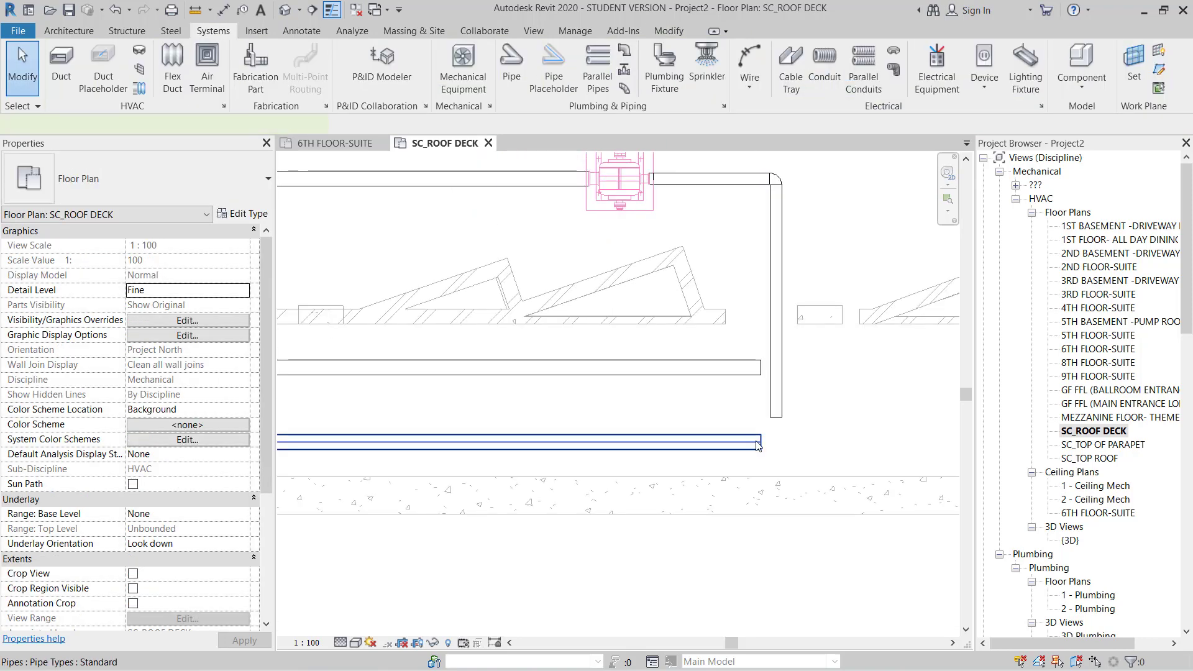
pyautogui.moveTo(757, 445); pyautogui.dragTo(843, 442)
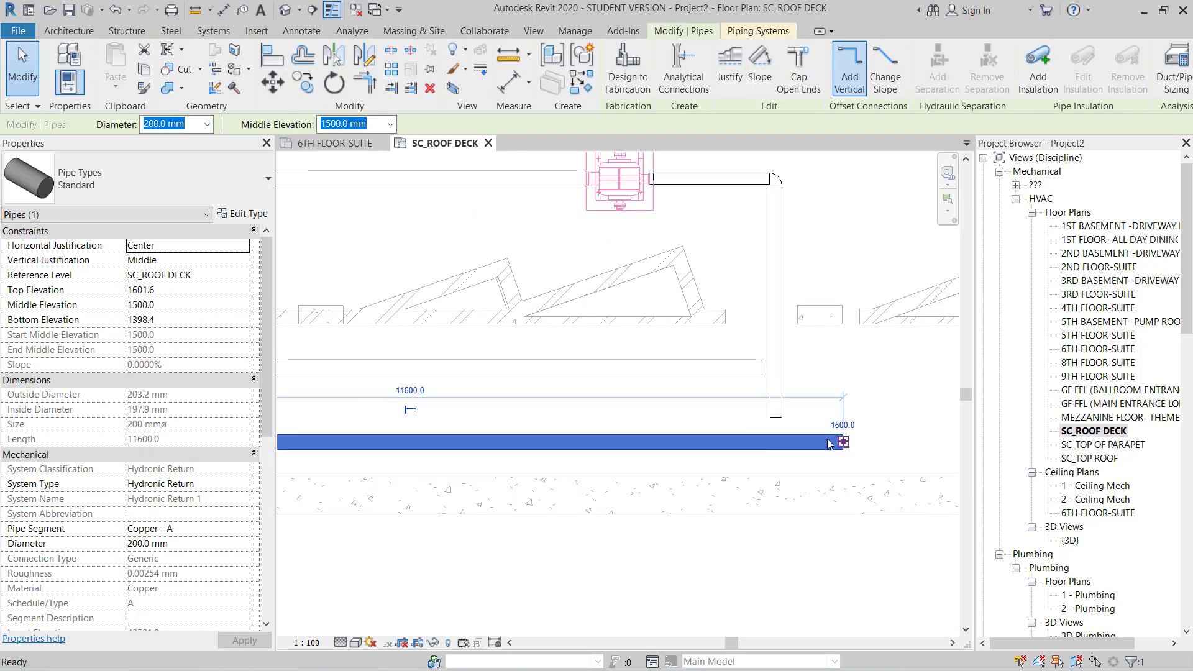
pyautogui.click(788, 455)
# Draw a short pipe from the pump's connector to the nearby elbow.
pyautogui.click(782, 453)
pyautogui.scroll(-3, 528, 407)
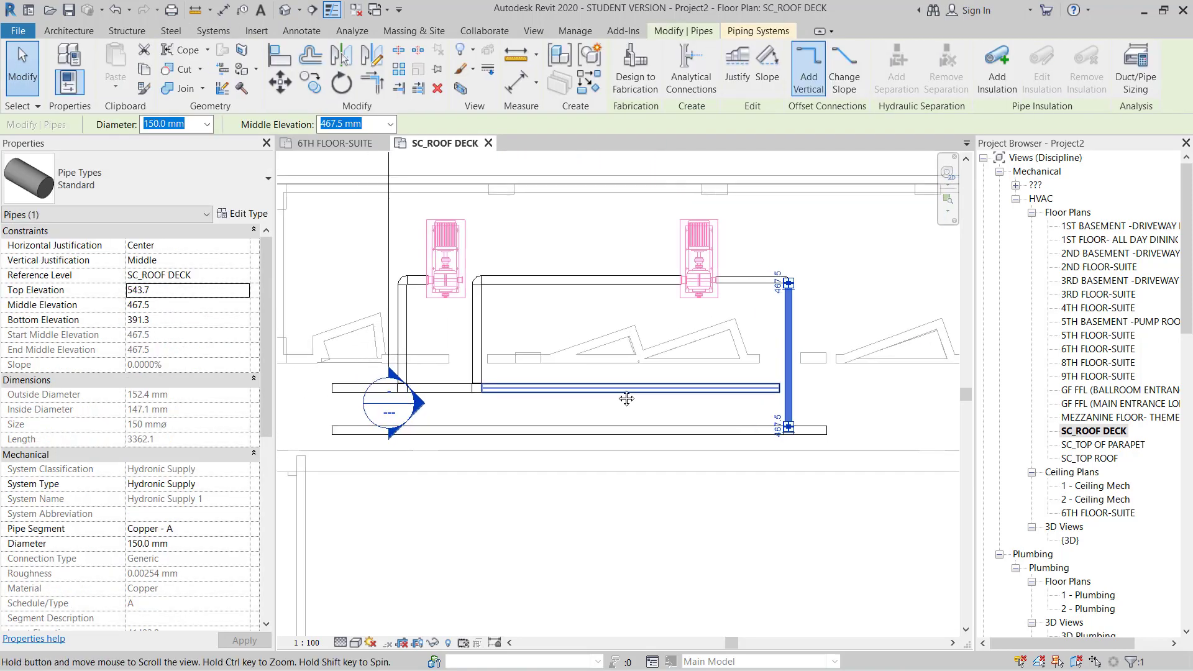
pyautogui.scroll(2, 491, 274)
pyautogui.scroll(2, 486, 287)
pyautogui.press('p')
pyautogui.press('i')
pyautogui.scroll(2, 486, 287)
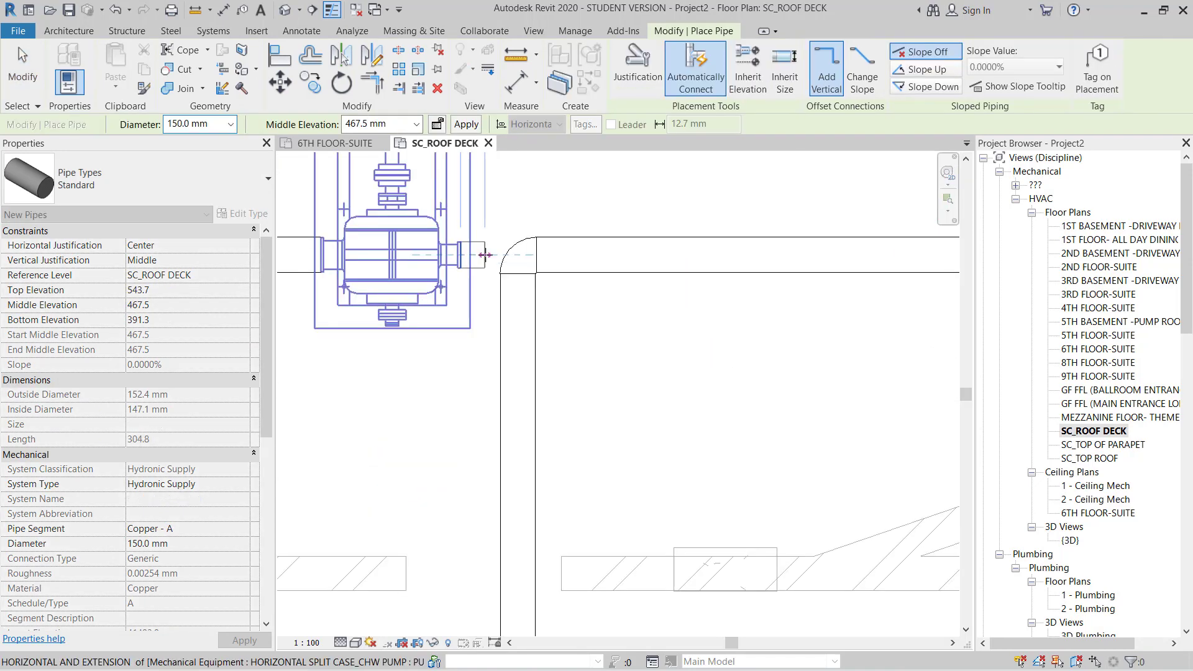
pyautogui.click(486, 255)
pyautogui.click(503, 267)
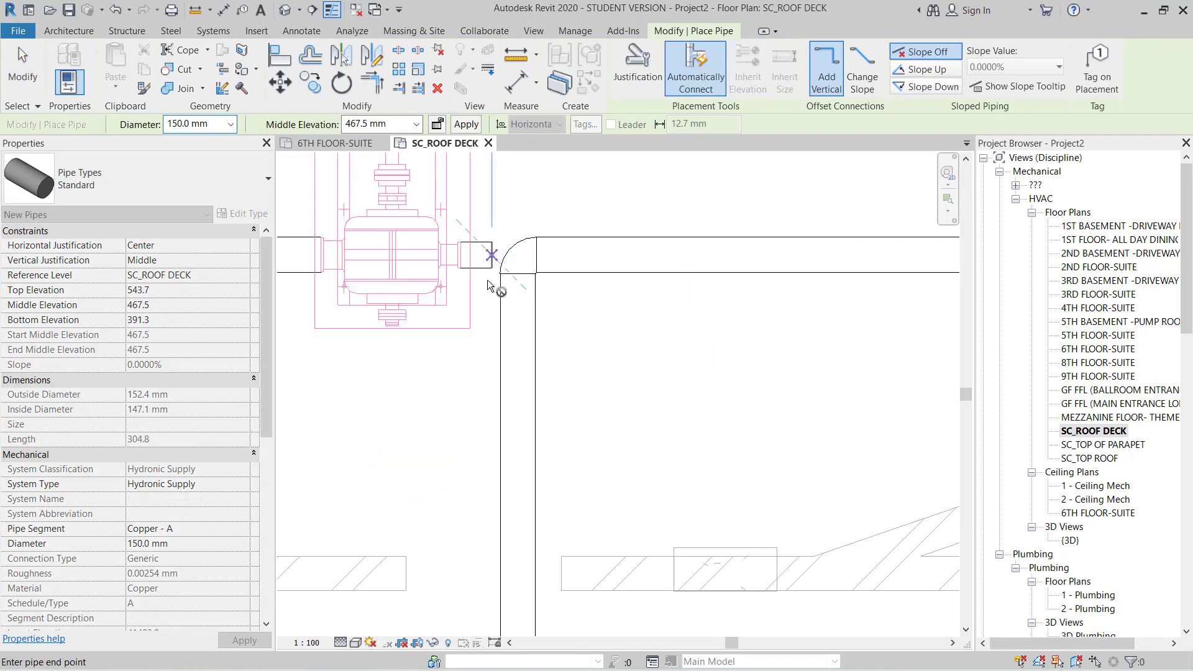
pyautogui.press('Escape')
pyautogui.press('Escape')
# Shift the vertical supply pipe right and drop a 150 mm pipe to the lower header.
pyautogui.click(535, 340)
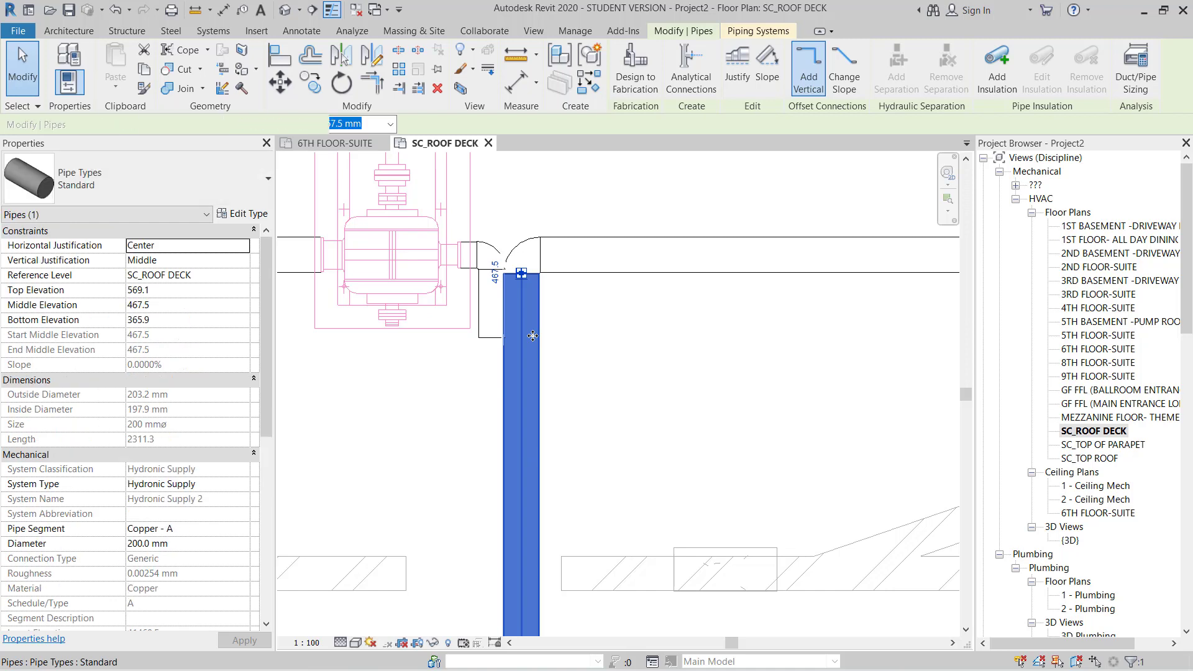
pyautogui.moveTo(533, 336); pyautogui.dragTo(547, 335)
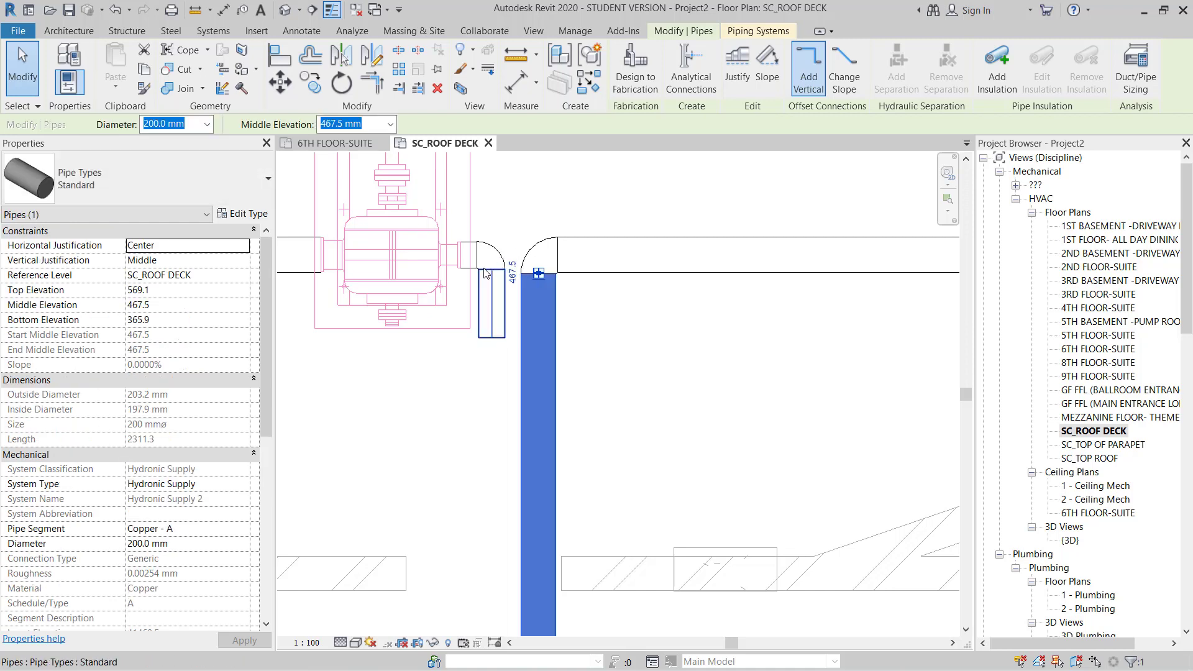
pyautogui.click(490, 335)
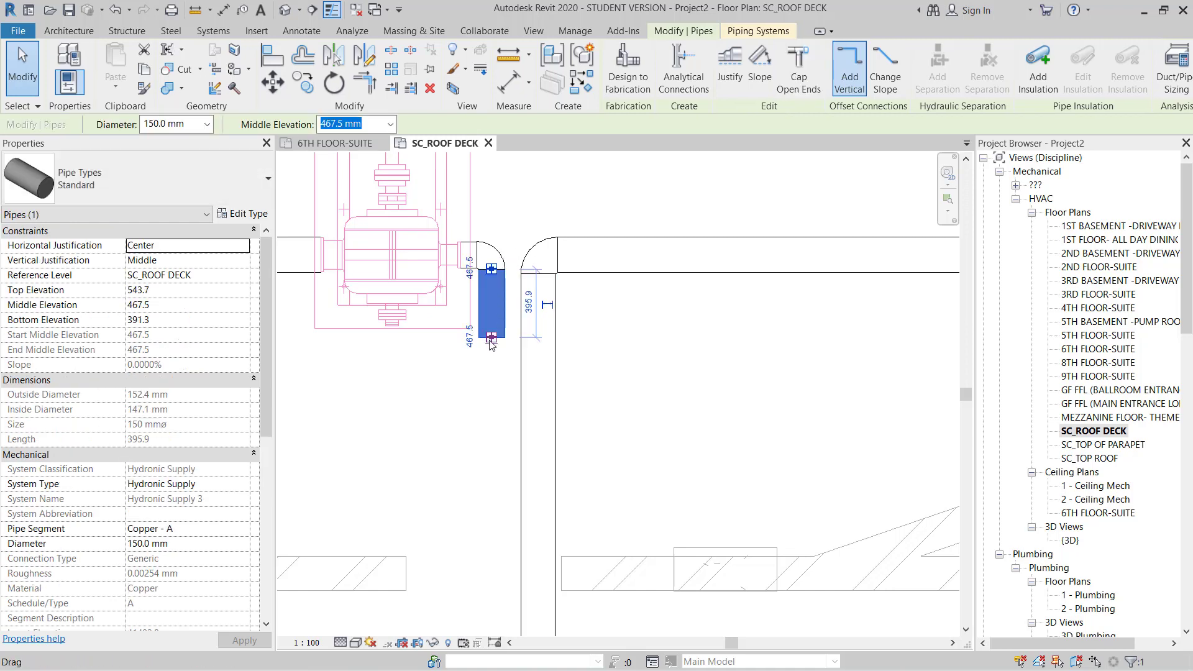
pyautogui.rightClick(511, 344)
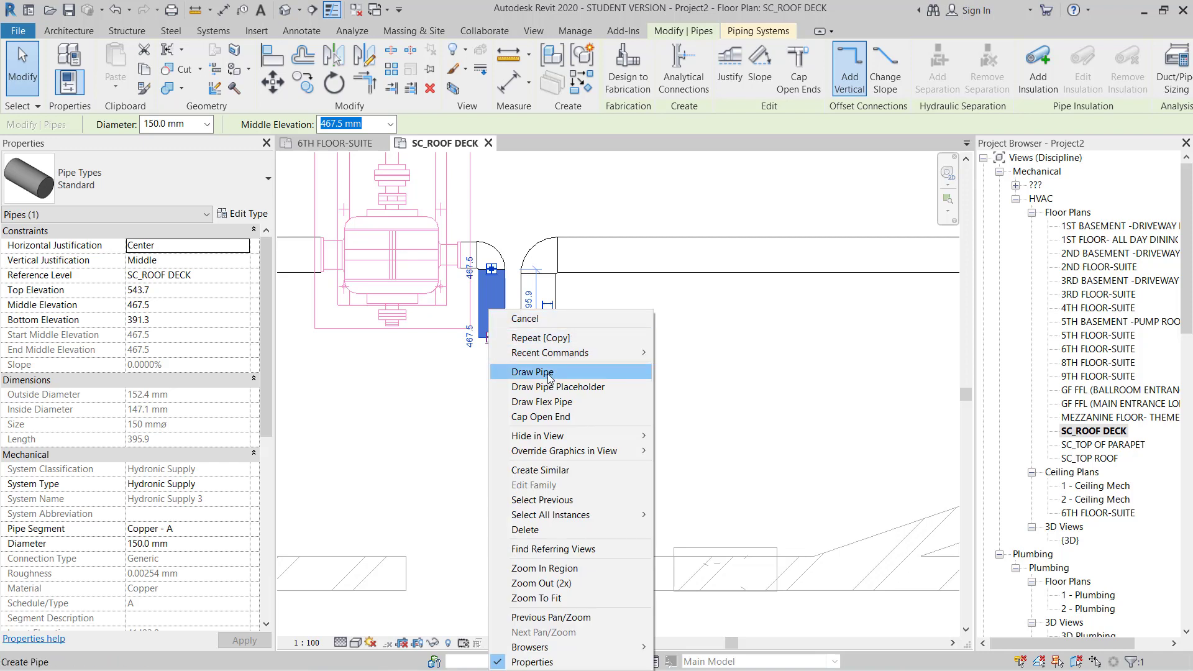
pyautogui.click(450, 355)
pyautogui.scroll(-3, 451, 356)
pyautogui.click(466, 344)
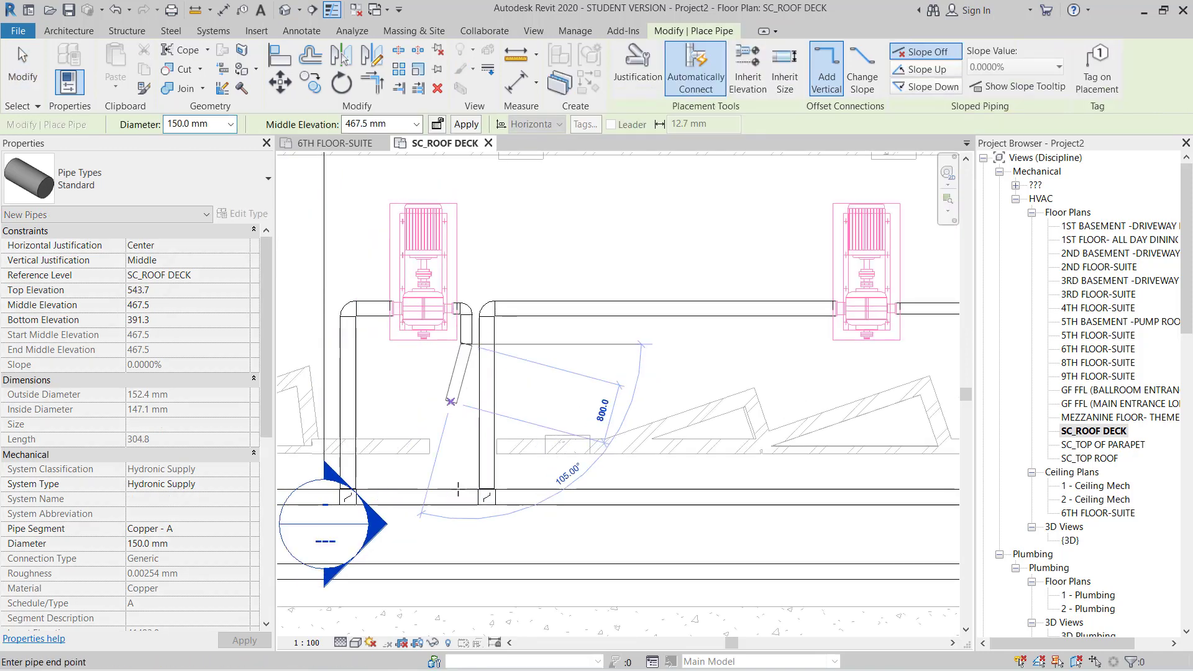
pyautogui.click(466, 554)
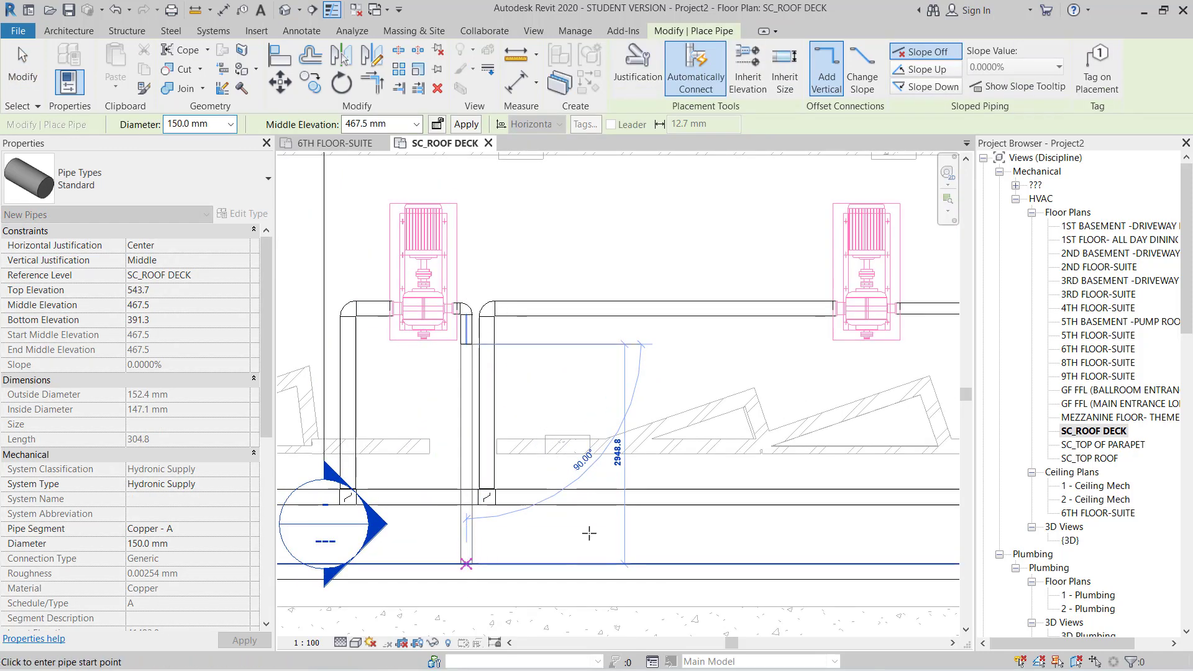
pyautogui.scroll(-3, 590, 519)
pyautogui.moveTo(559, 373); pyautogui.dragTo(561, 465, button='middle')
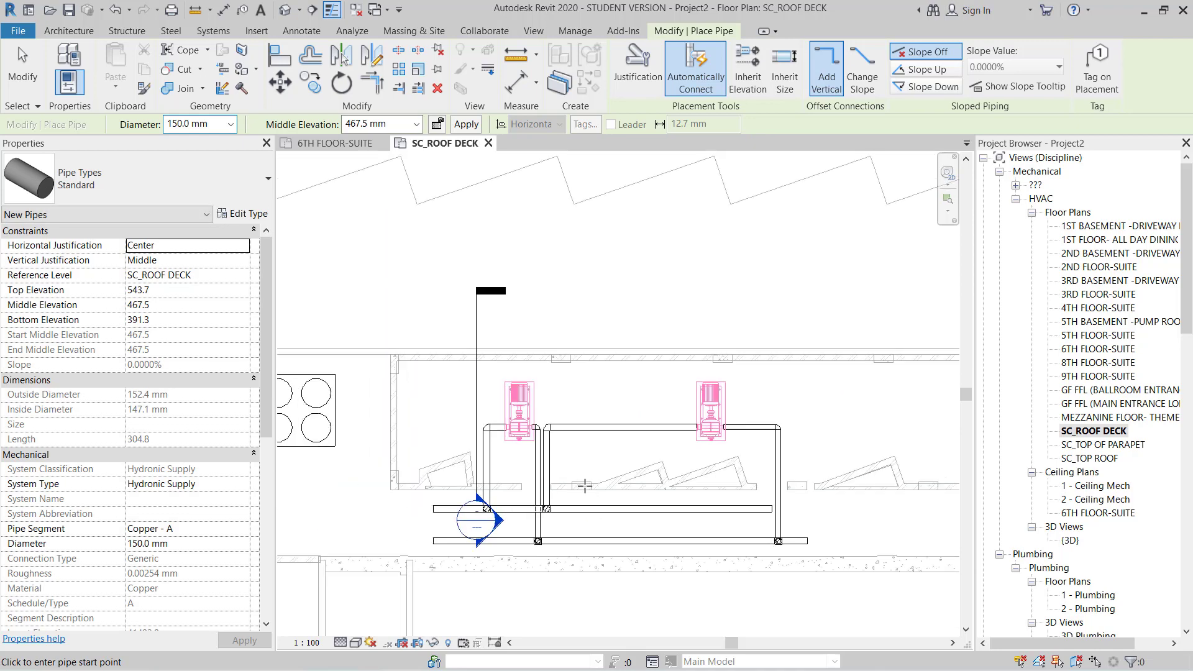
pyautogui.press('Escape')
pyautogui.press('Escape')
# Extend the supply pipe stub along the header and exit pipe drawing.
pyautogui.scroll(2, 590, 453)
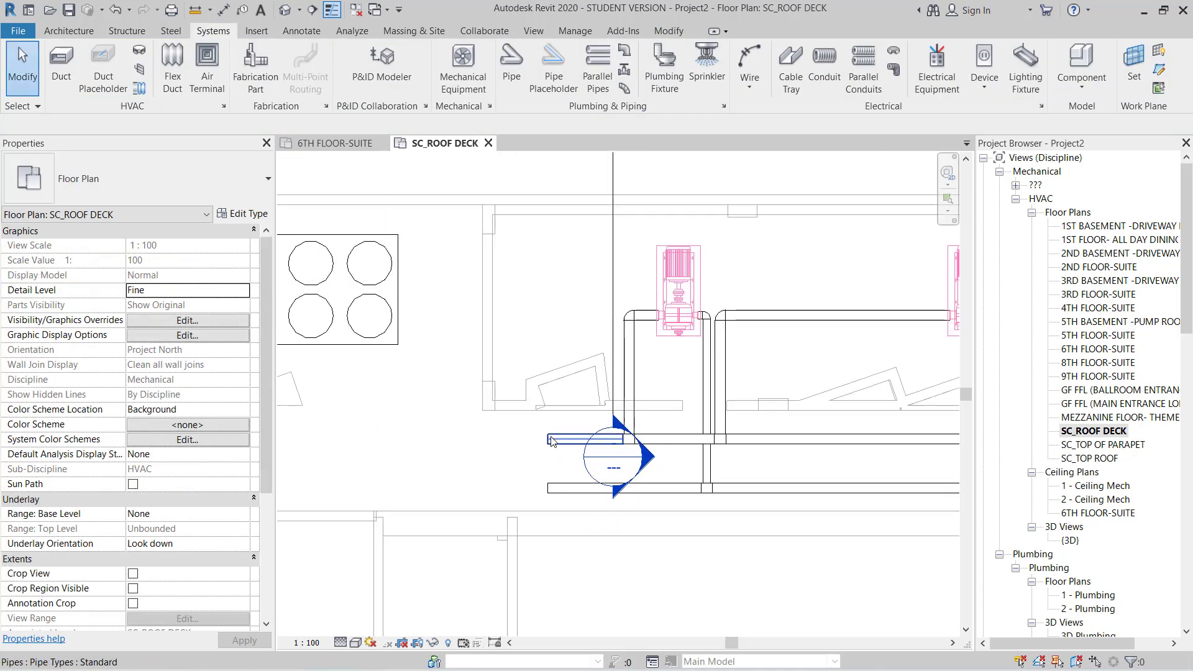
pyautogui.click(545, 440)
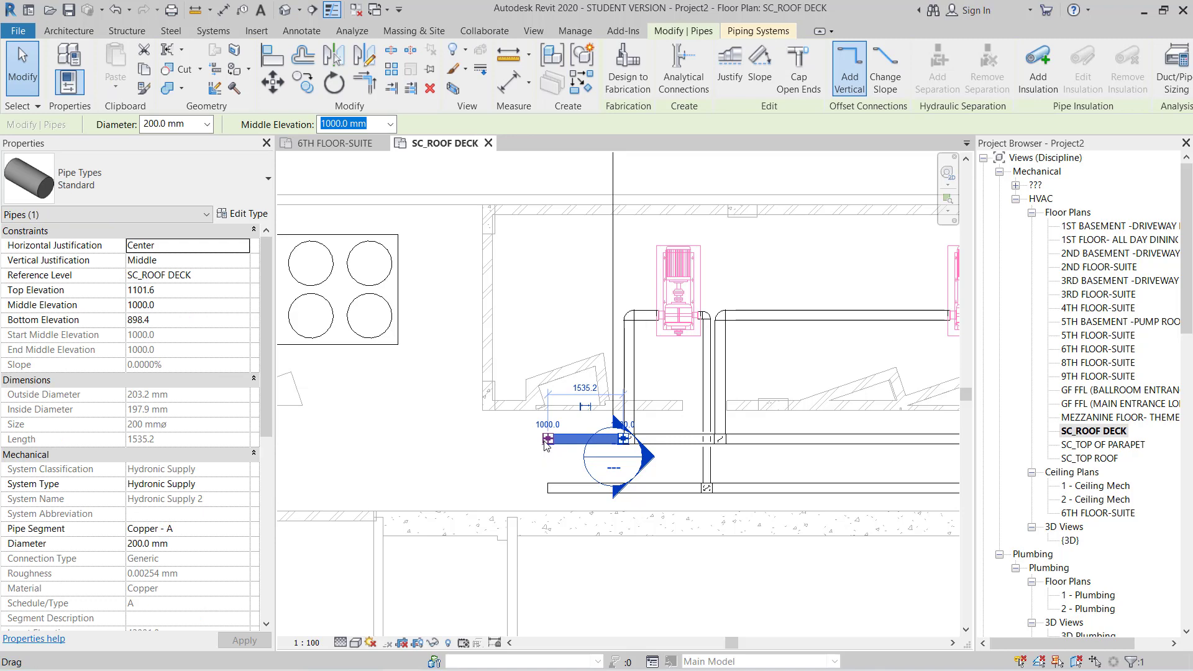
pyautogui.rightClick(545, 442)
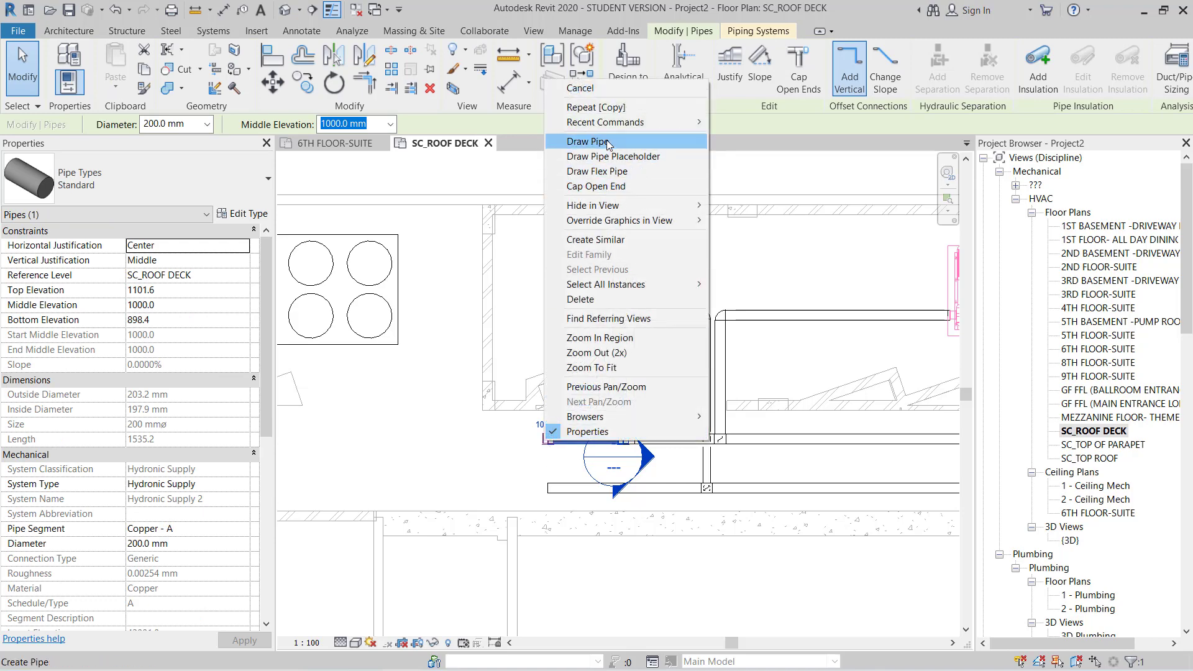
pyautogui.click(588, 142)
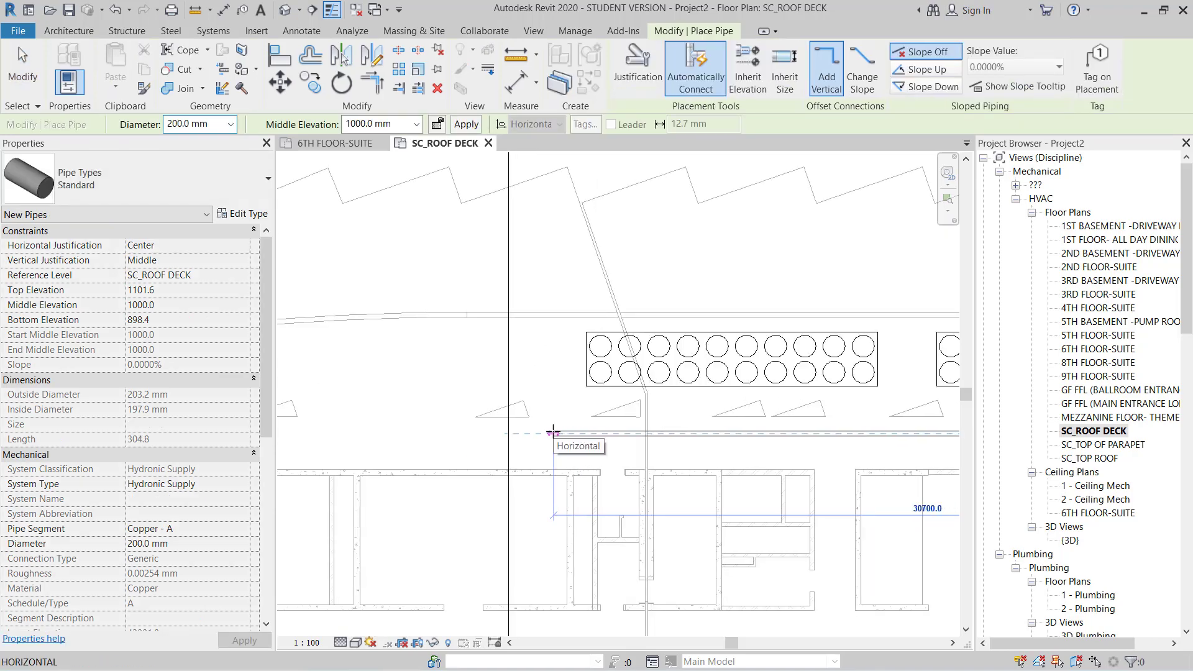
pyautogui.click(18, 47)
# Try a pipe from the first chiller's outlet, then cancel and pan to the neighbouring chiller.
pyautogui.scroll(3, 590, 378)
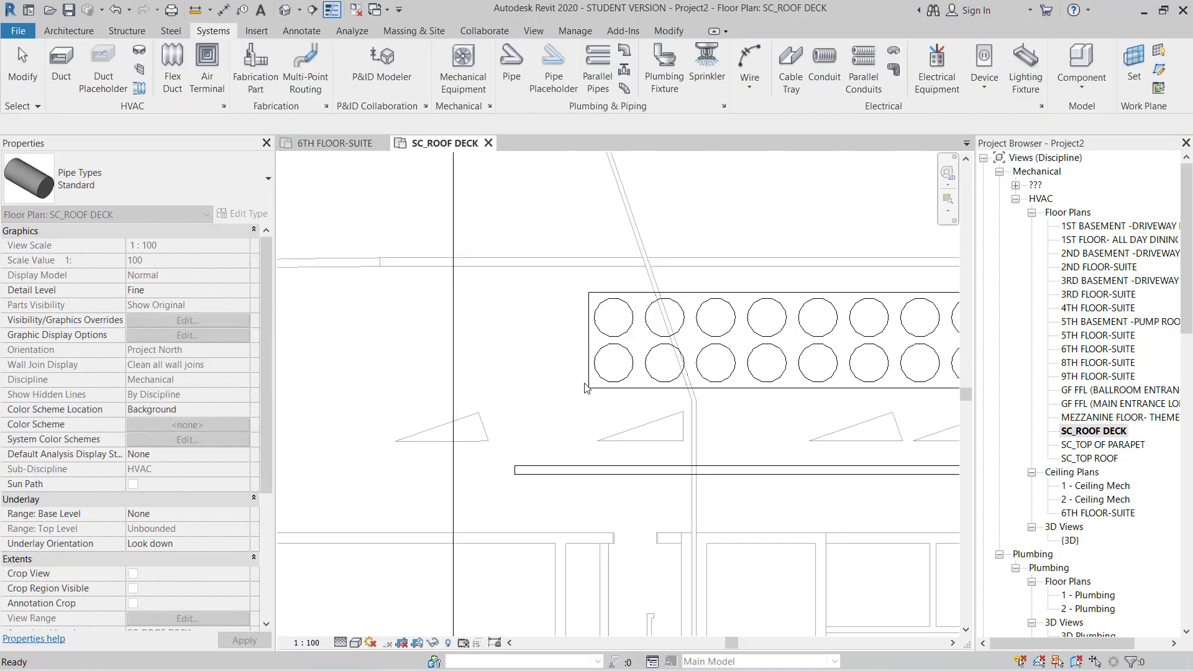
pyautogui.click(589, 377)
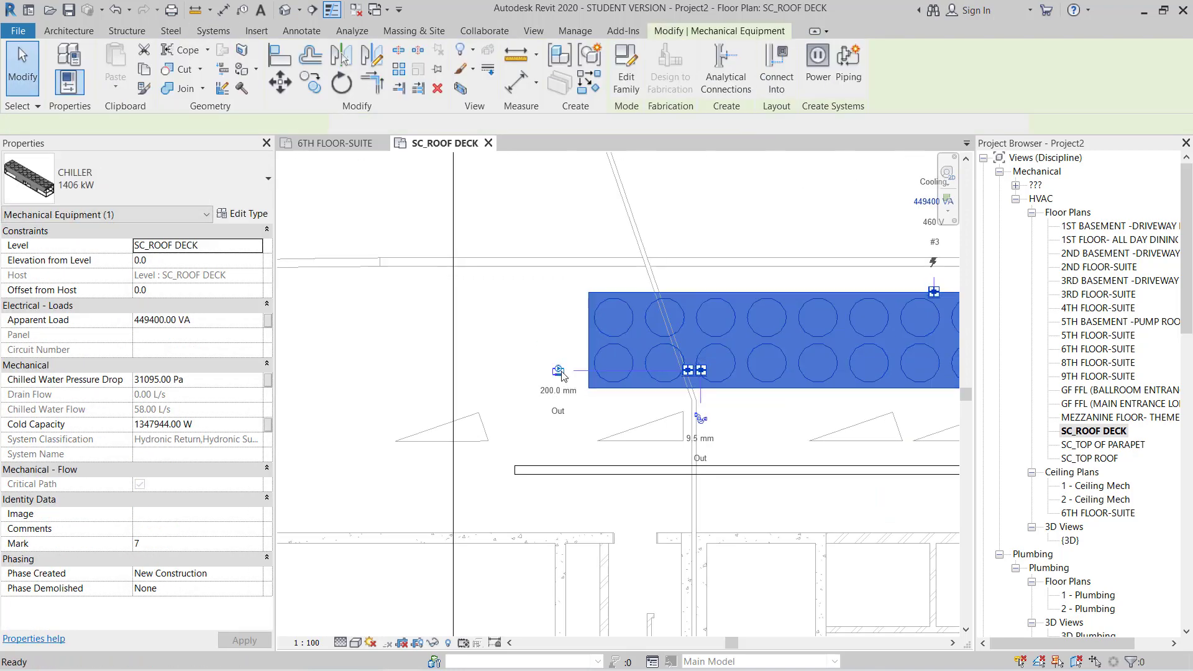
pyautogui.click(558, 371)
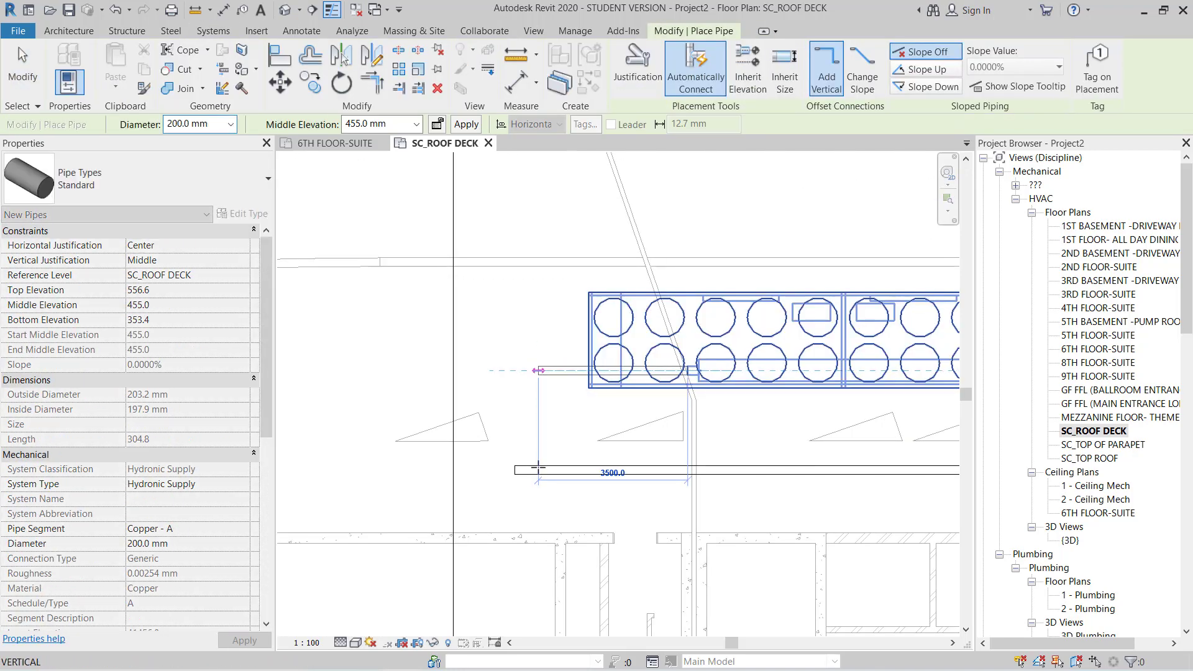
pyautogui.press('Escape')
pyautogui.press('Escape')
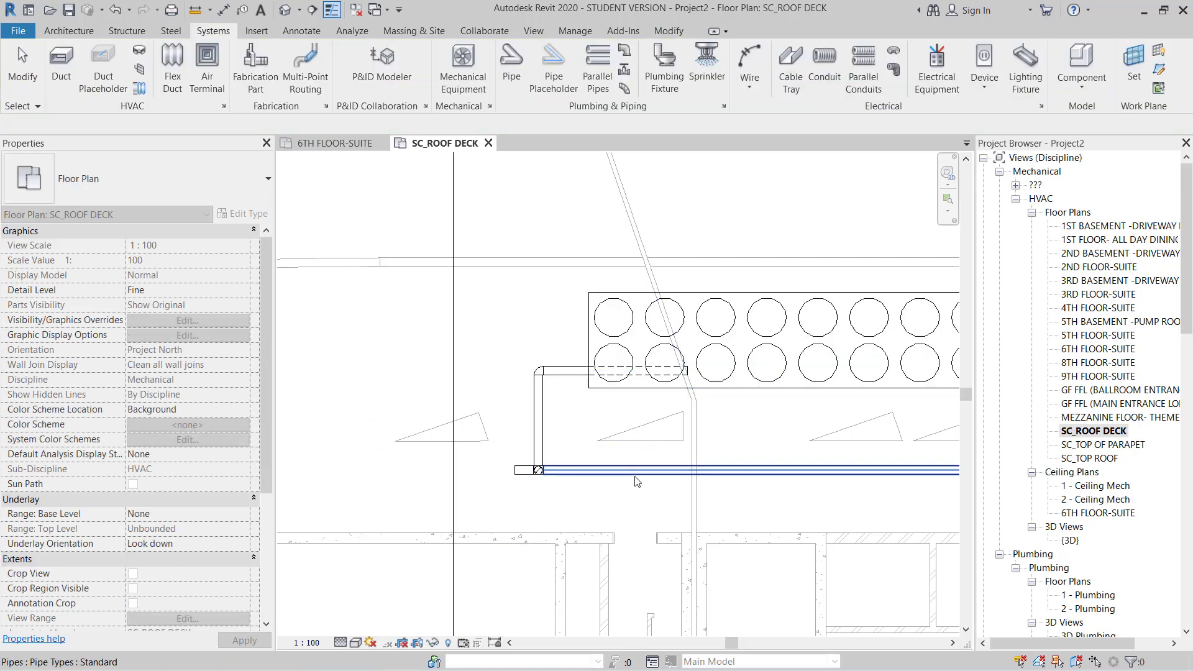
pyautogui.scroll(-3, 540, 465)
pyautogui.moveTo(430, 411); pyautogui.dragTo(657, 375, button='middle')
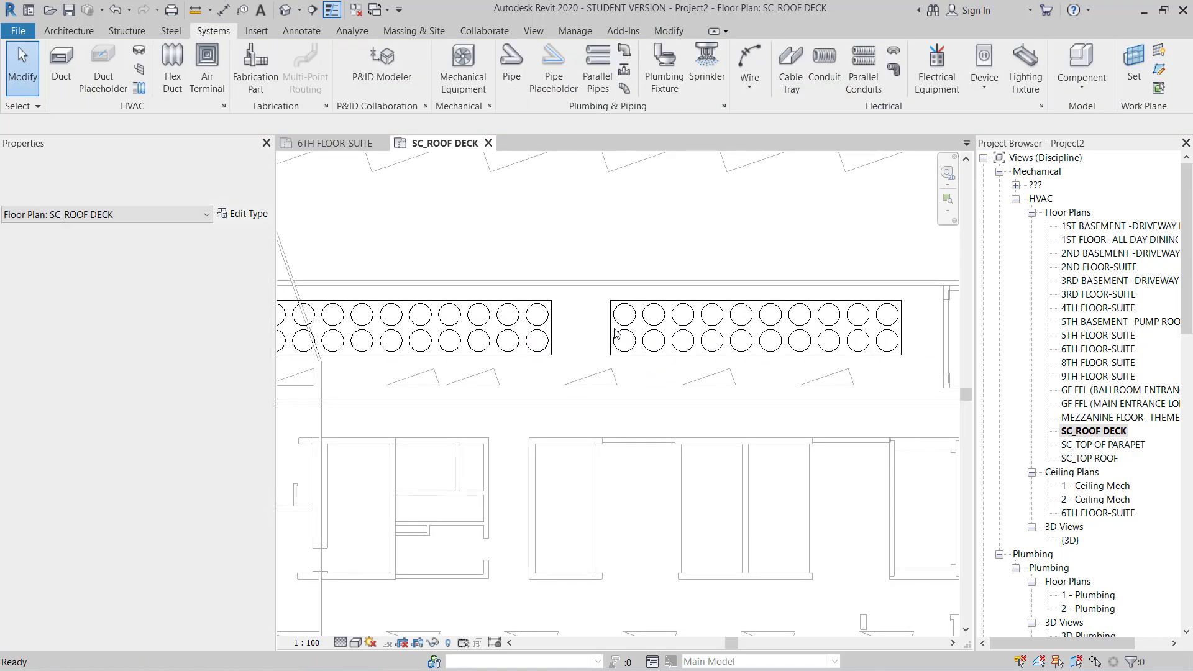
# Draw a 200 mm pipe from the next chiller's outlet toward the supply main.
pyautogui.scroll(3, 615, 336)
pyautogui.click(603, 333)
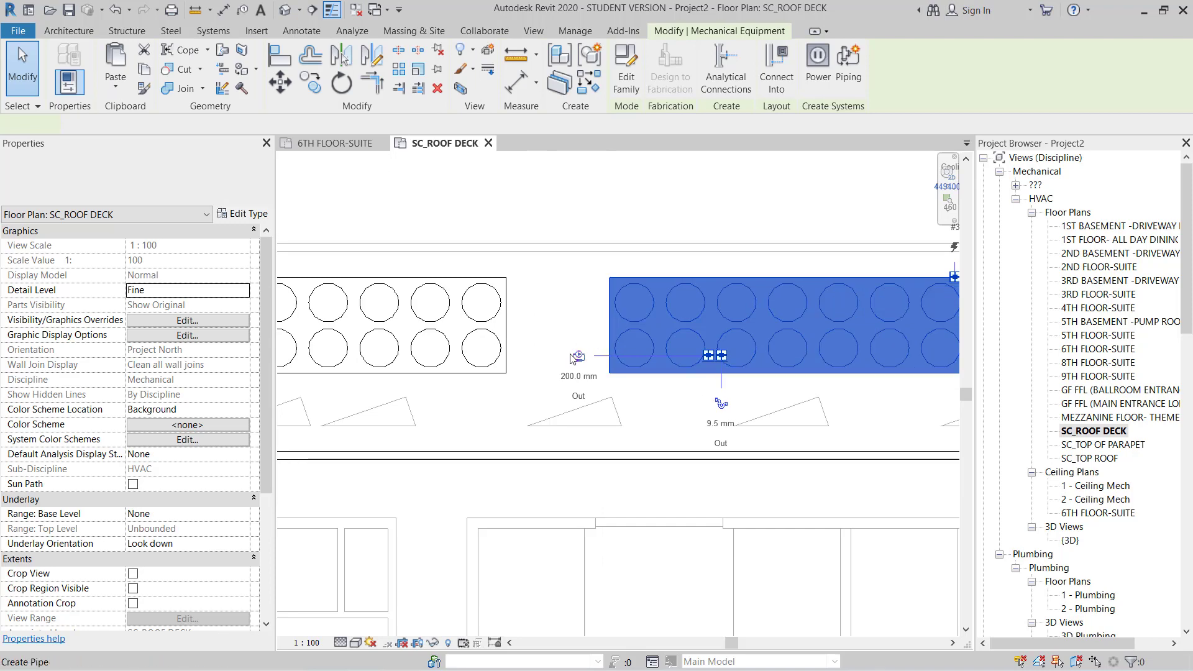
pyautogui.click(578, 356)
pyautogui.click(524, 355)
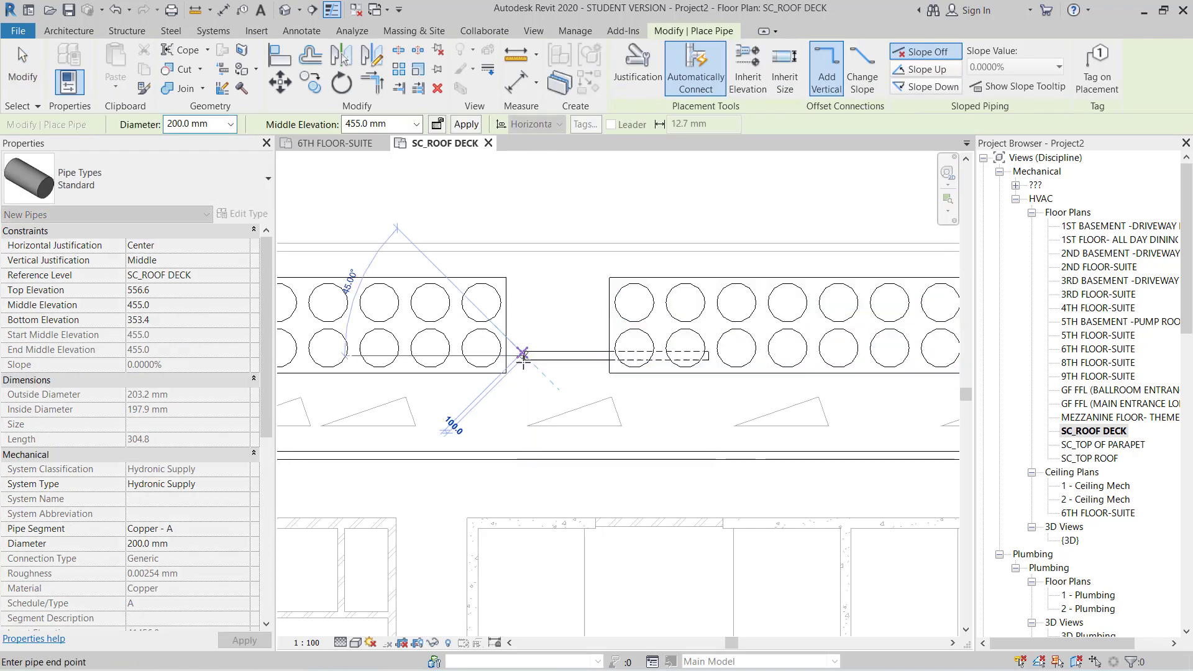
pyautogui.press('Escape')
pyautogui.press('Escape')
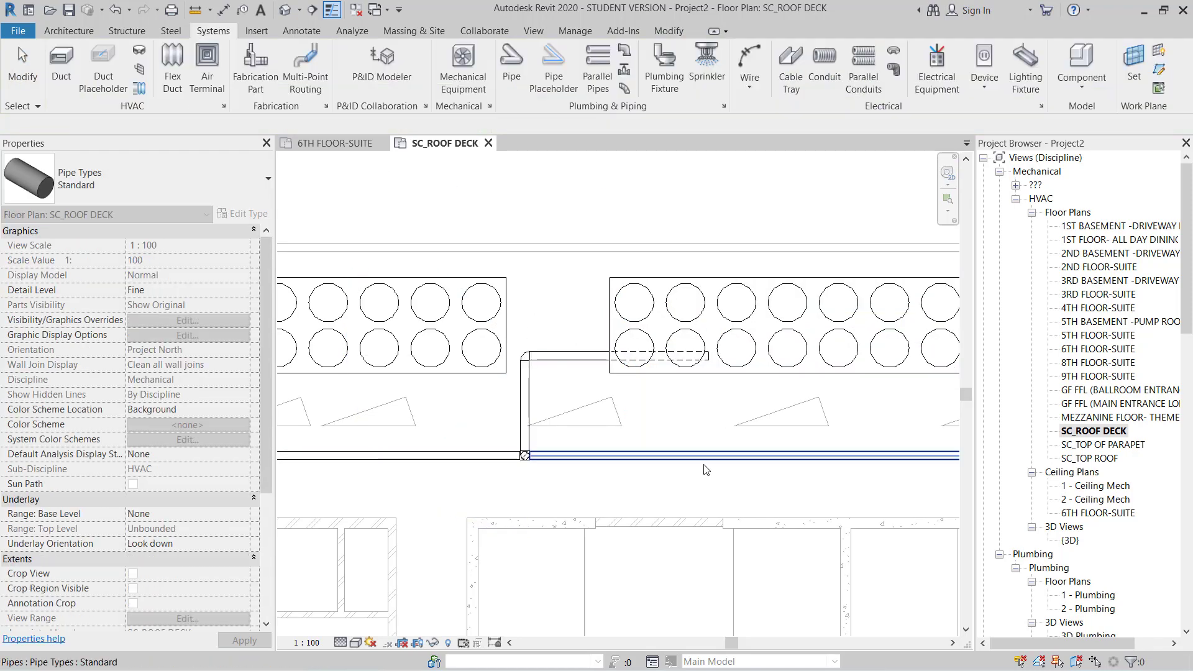
pyautogui.scroll(-5, 693, 451)
pyautogui.moveTo(713, 458)
pyautogui.mouseDown(button='middle')
pyautogui.moveTo(762, 414)
pyautogui.moveTo(708, 338)
pyautogui.mouseUp(button='middle')
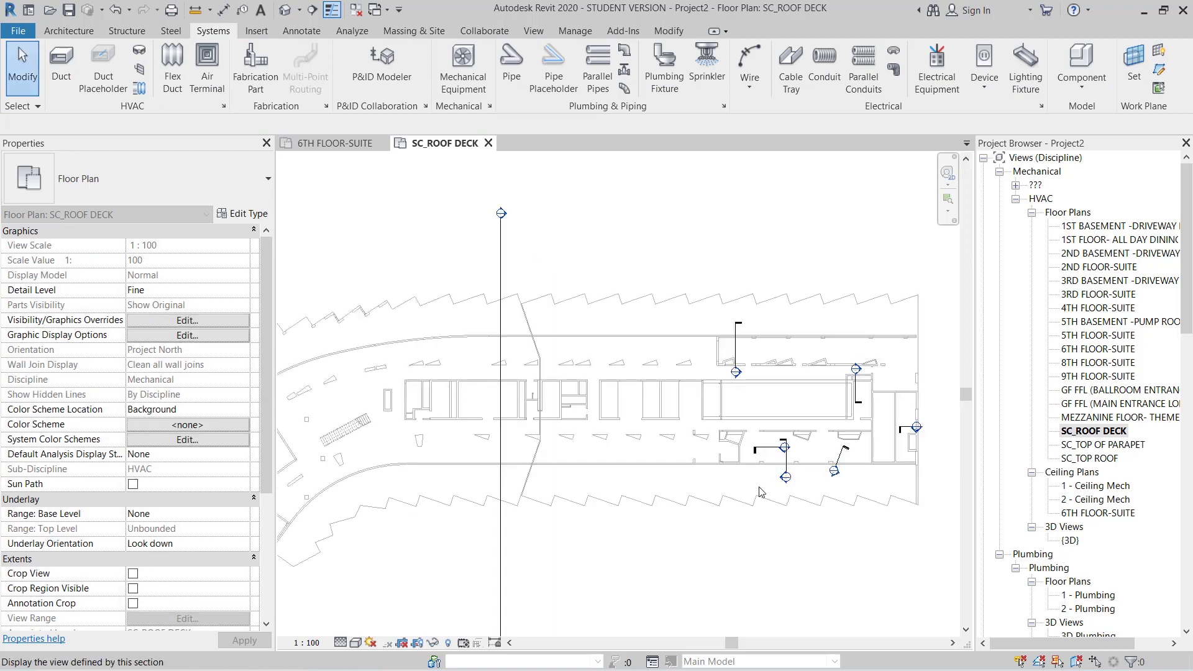
# Route an 80 mm supply pipe from the FAHU-02 connector up and across to the 200 mm header.
pyautogui.scroll(3, 754, 487)
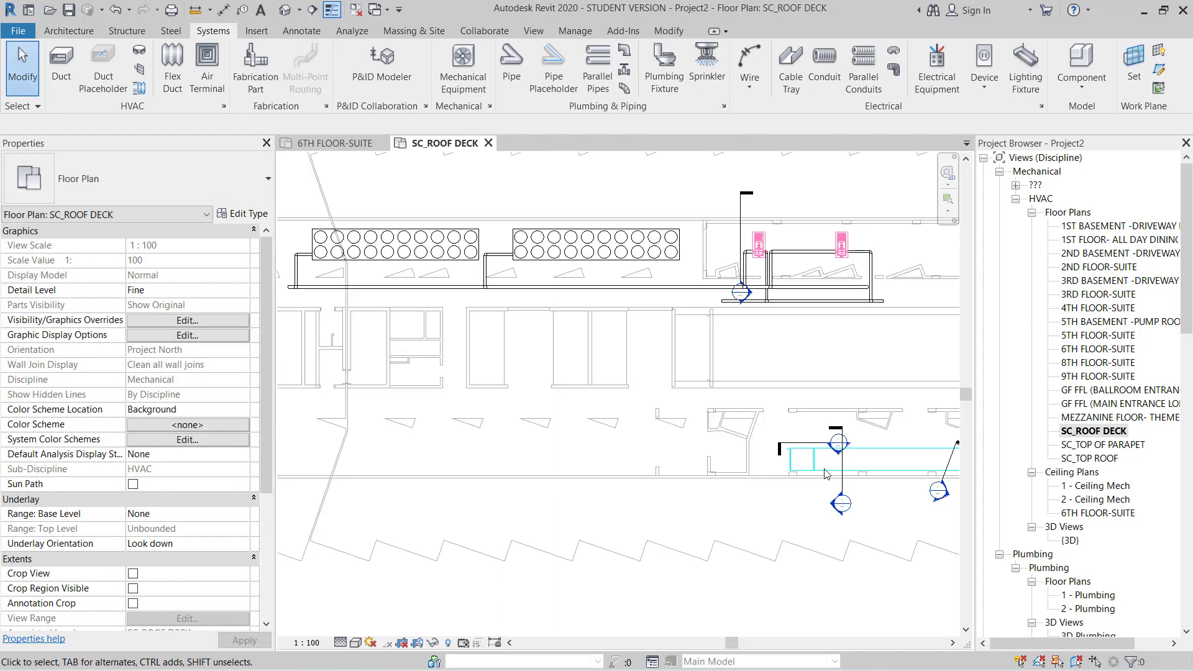
pyautogui.scroll(5, 780, 463)
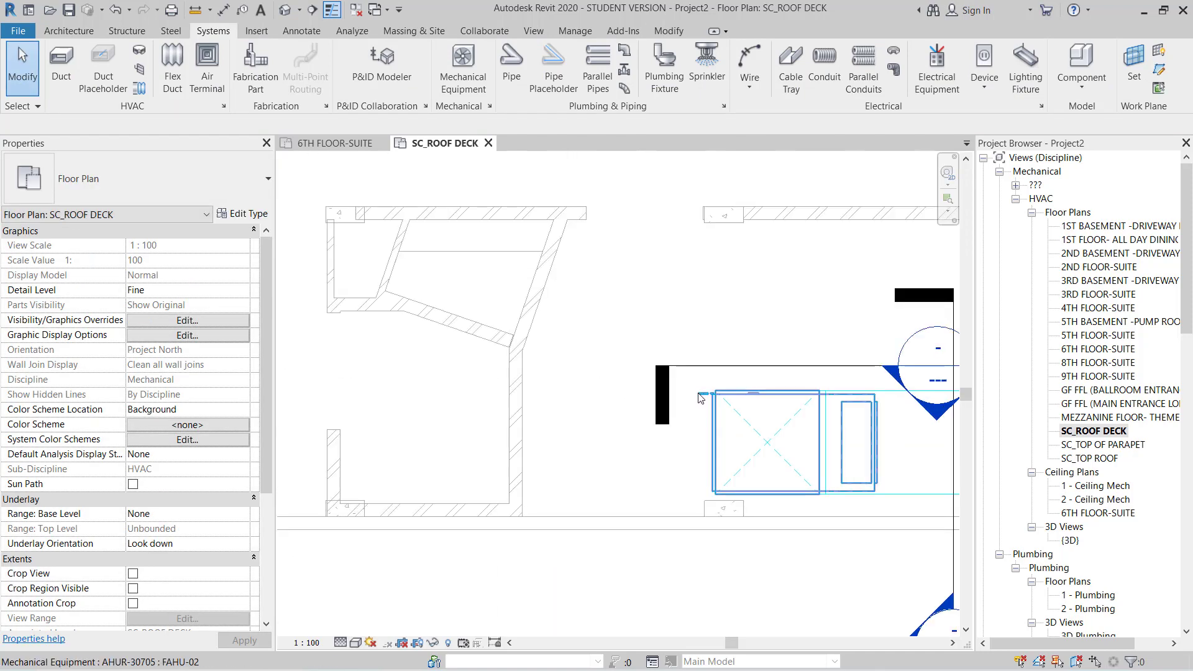
pyautogui.click(801, 392)
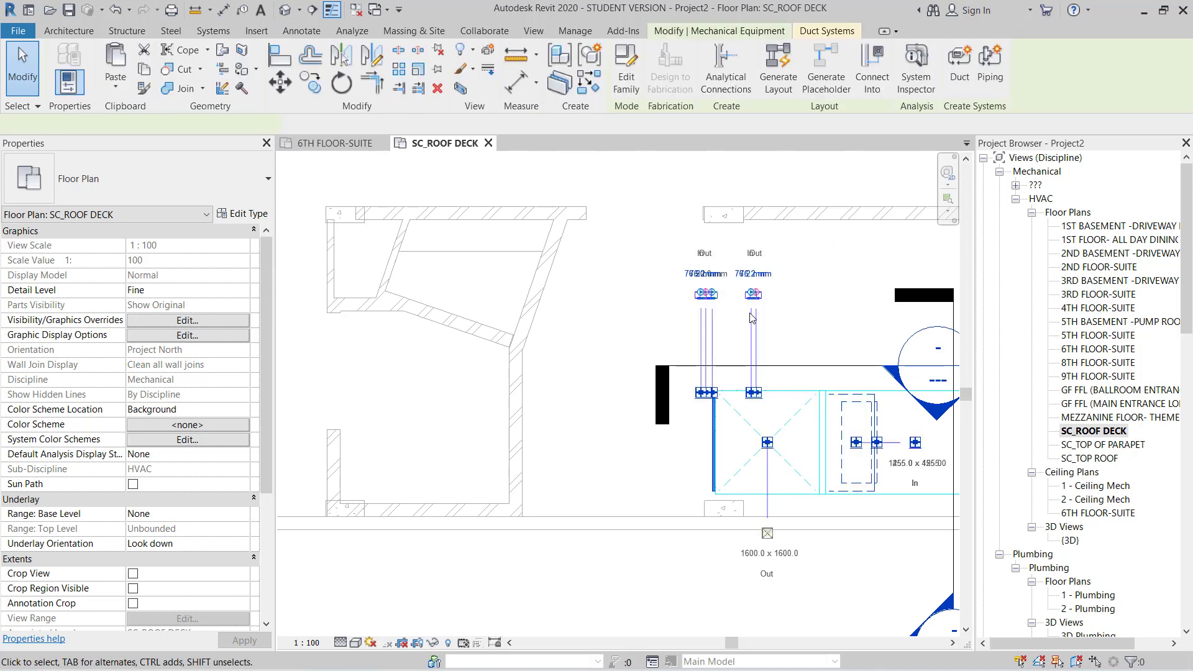
pyautogui.scroll(3, 742, 295)
pyautogui.scroll(1, 731, 277)
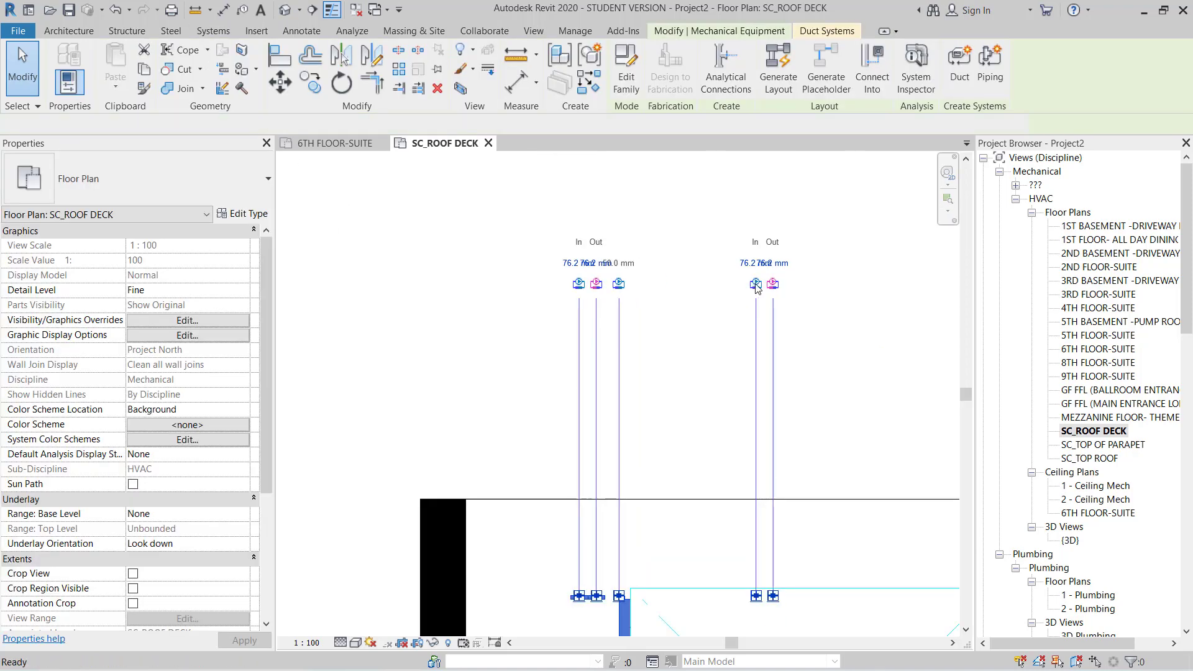
pyautogui.click(756, 284)
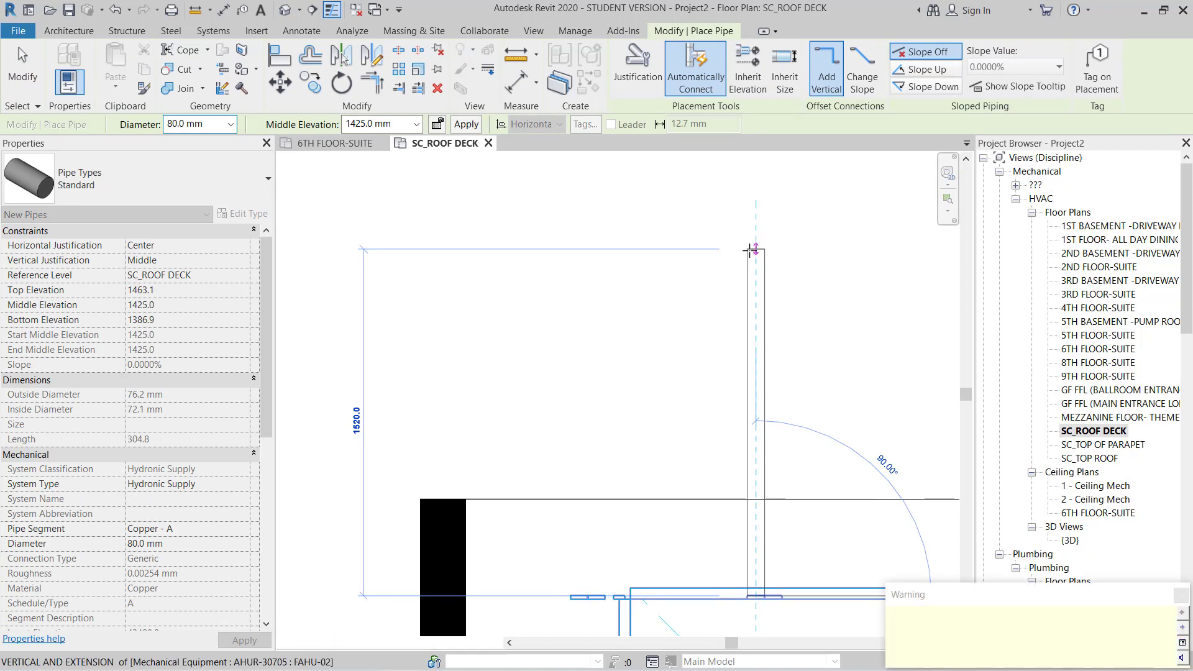
pyautogui.scroll(-2, 783, 332)
pyautogui.click(783, 323)
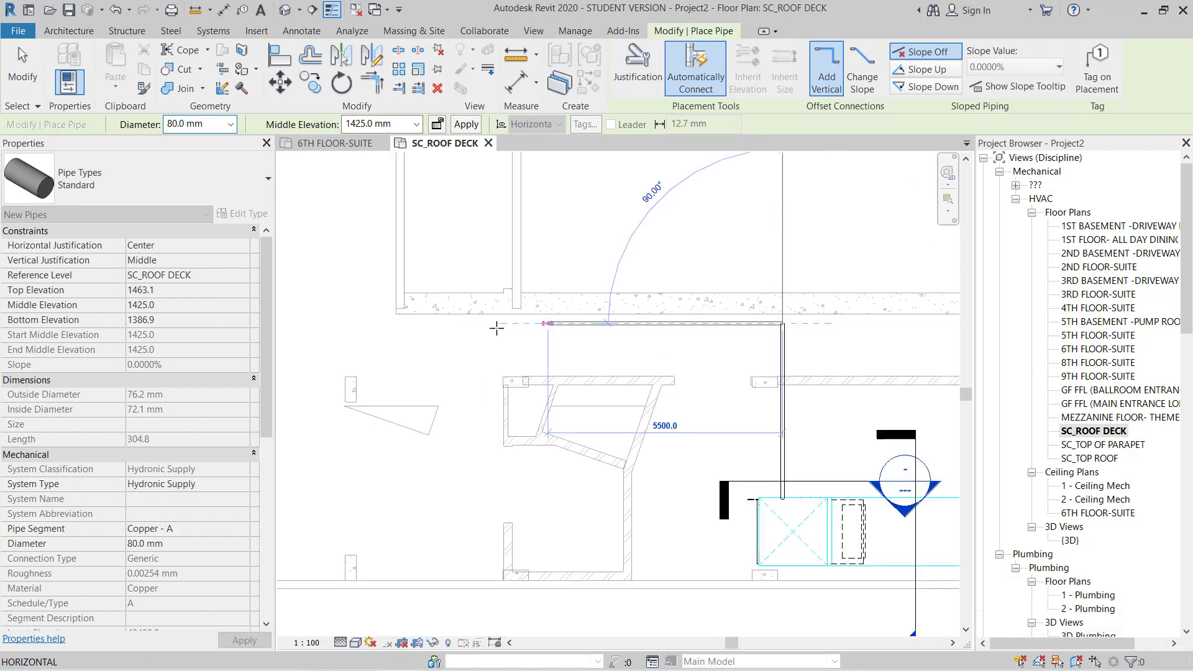
pyautogui.moveTo(445, 325)
pyautogui.mouseDown(button='middle')
pyautogui.moveTo(811, 383)
pyautogui.moveTo(751, 634)
pyautogui.mouseUp(button='middle')
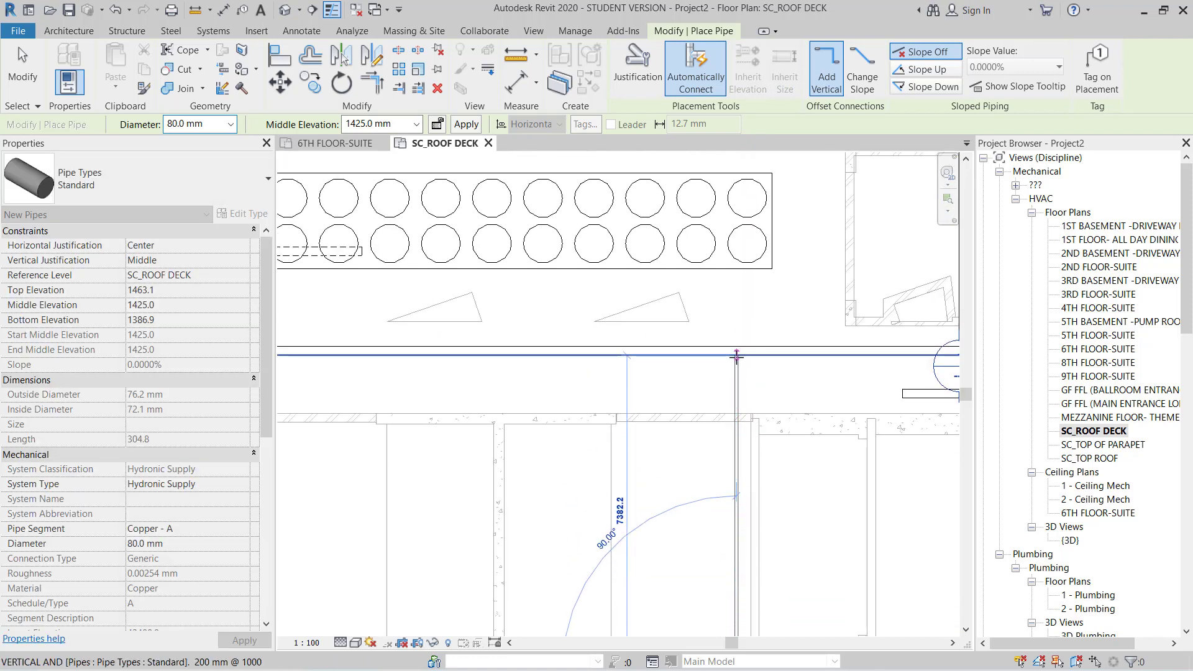
pyautogui.click(737, 359)
pyautogui.press('Escape')
pyautogui.scroll(-3, 724, 384)
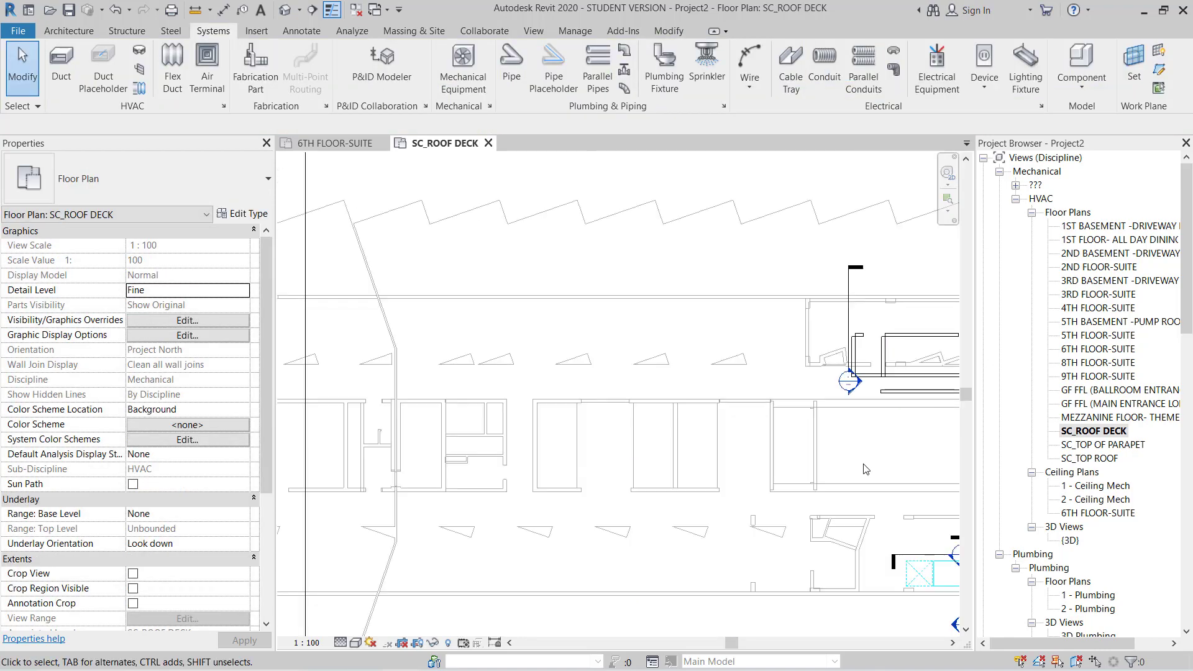
# Delete the corner elbow and resume drawing from the pipe's open end.
pyautogui.scroll(5, 724, 384)
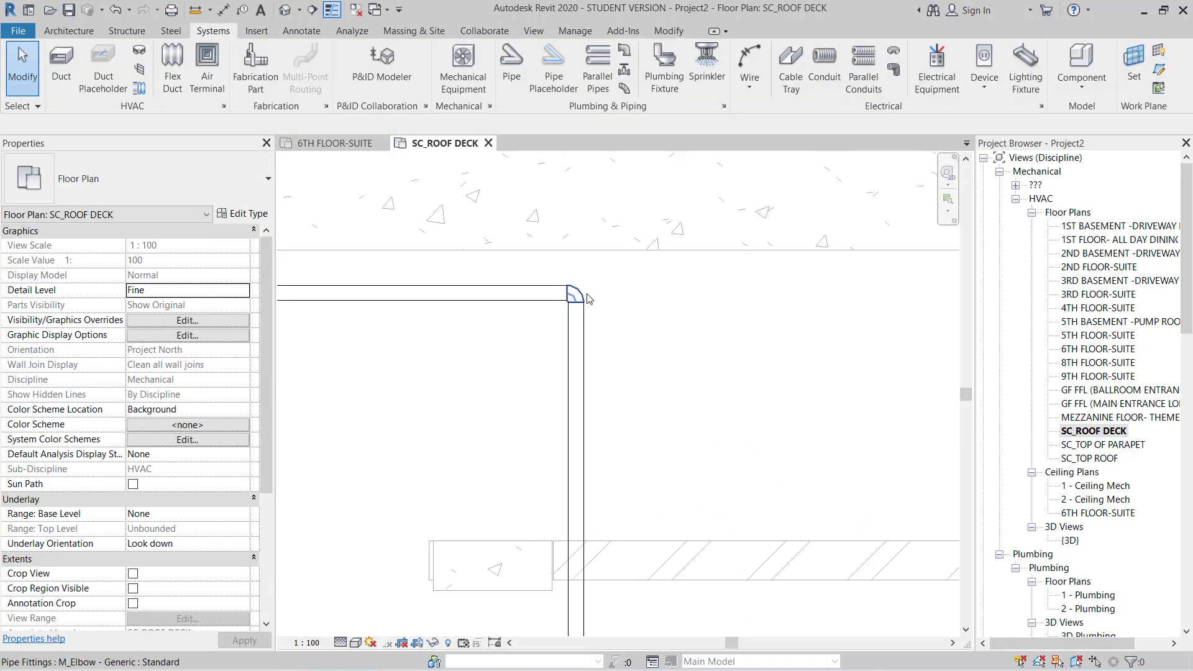
pyautogui.click(587, 298)
pyautogui.press('Delete')
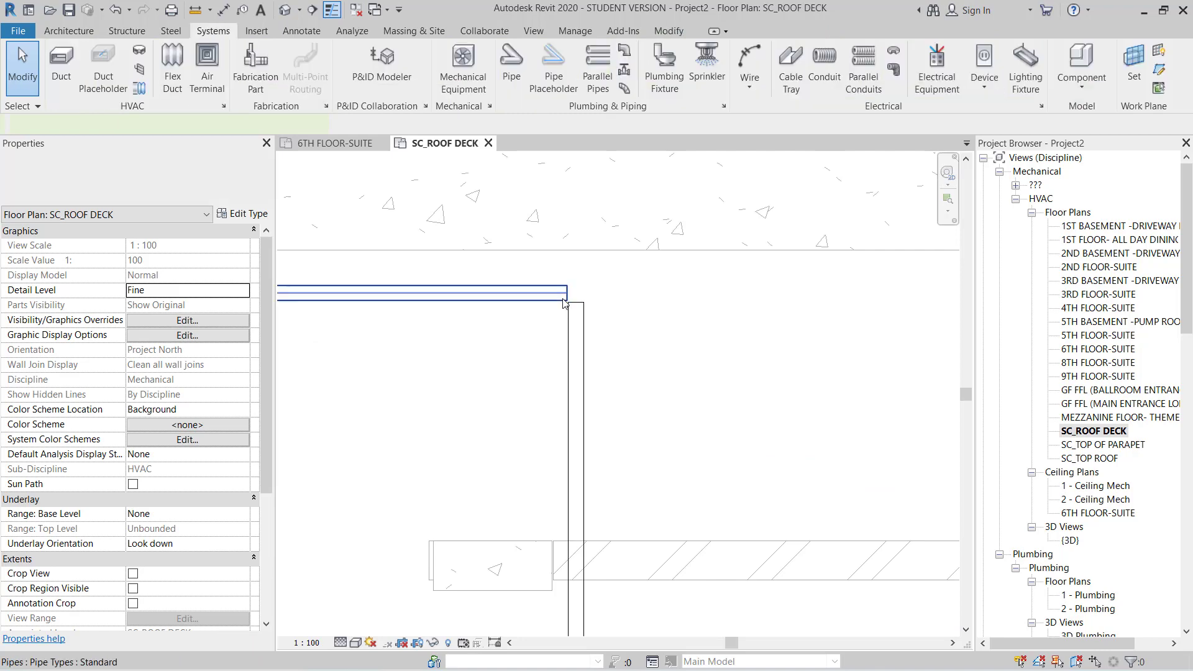
pyautogui.click(570, 300)
pyautogui.rightClick(568, 293)
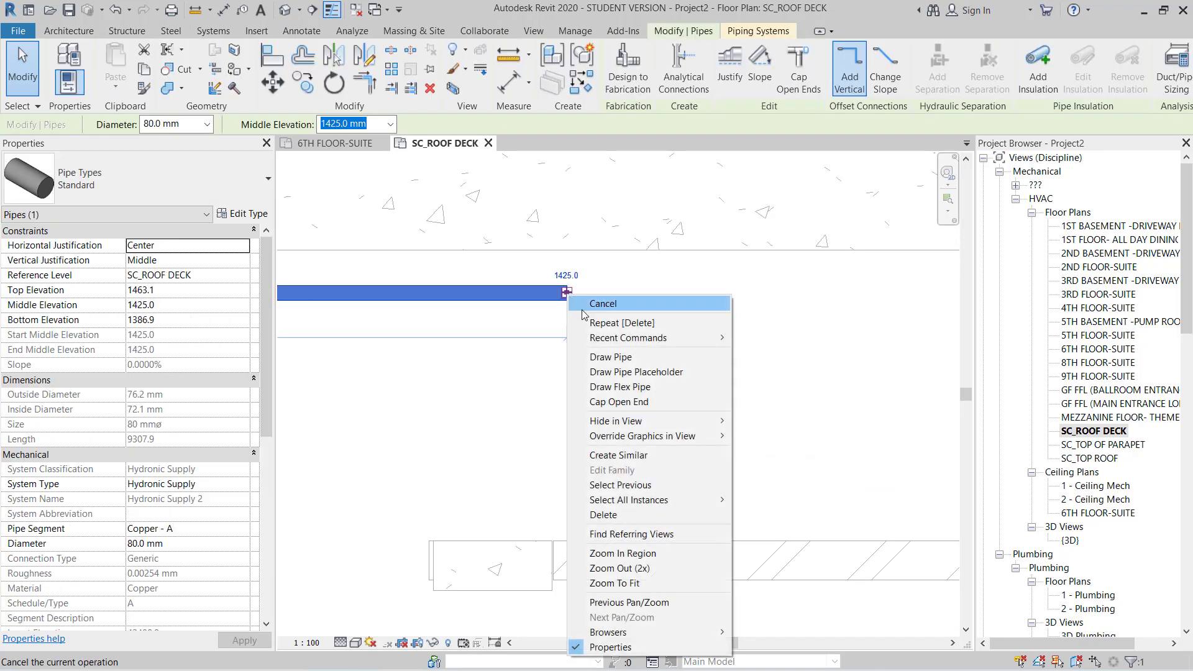
pyautogui.click(607, 352)
# Drop the 80 mm pipe into the main, check its connection, and pan to the next deck area.
pyautogui.scroll(-2, 606, 348)
pyautogui.scroll(-2, 606, 338)
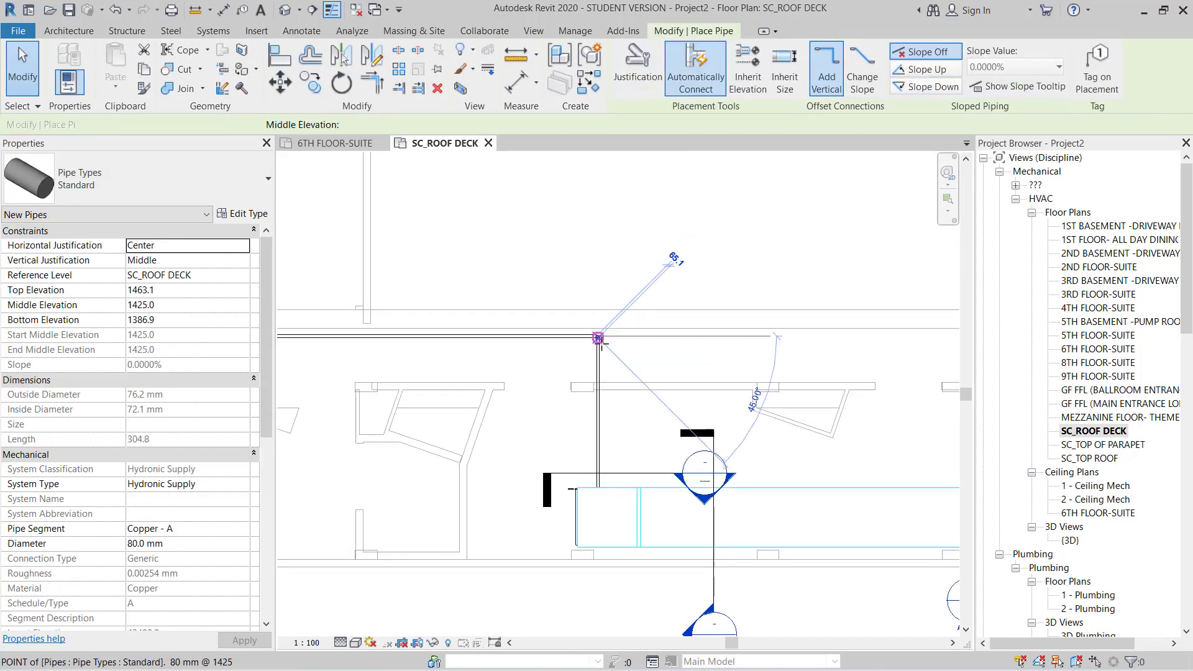
pyautogui.scroll(-2, 606, 267)
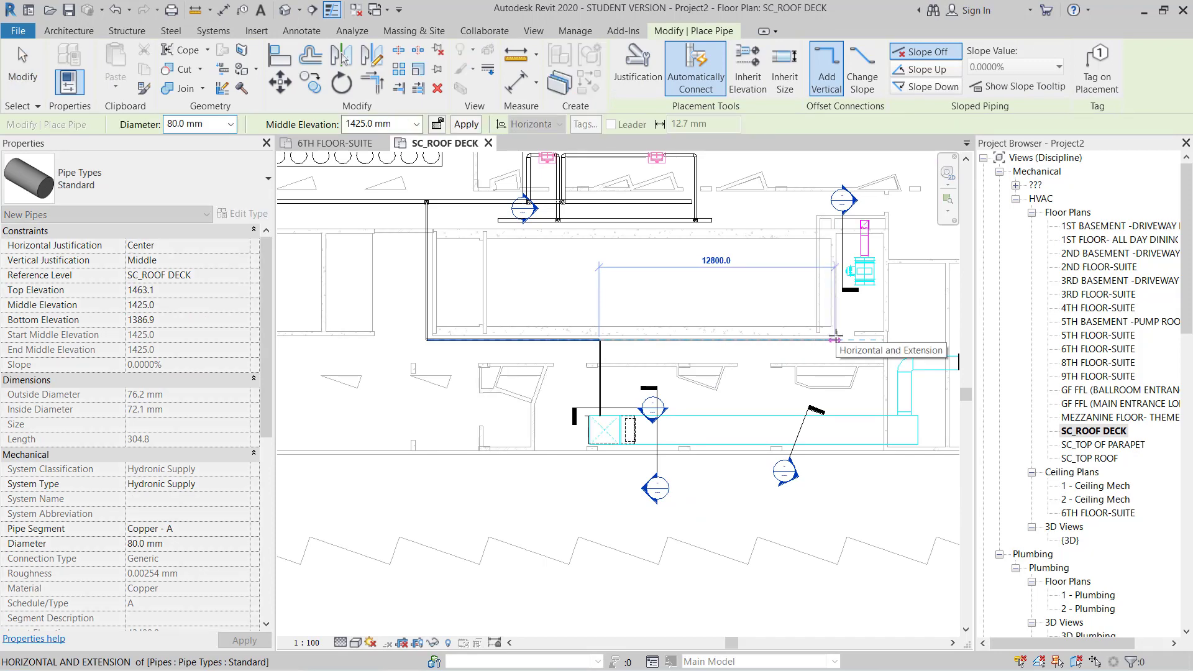
pyautogui.scroll(2, 594, 348)
pyautogui.scroll(3, 596, 348)
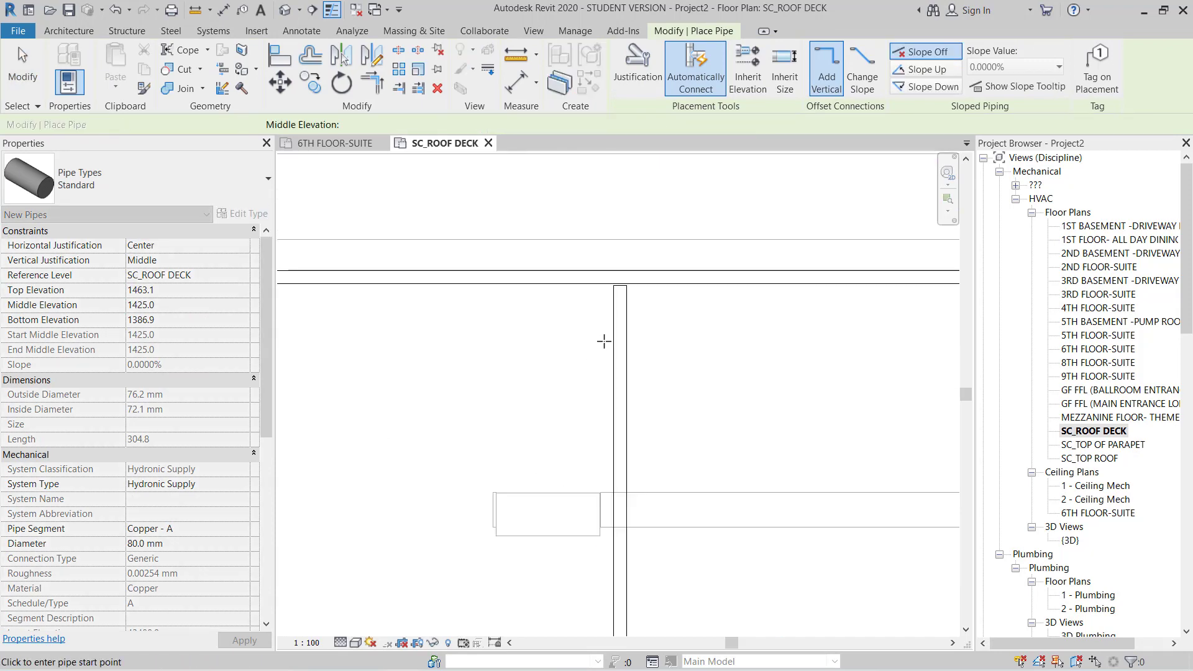
pyautogui.press('Escape')
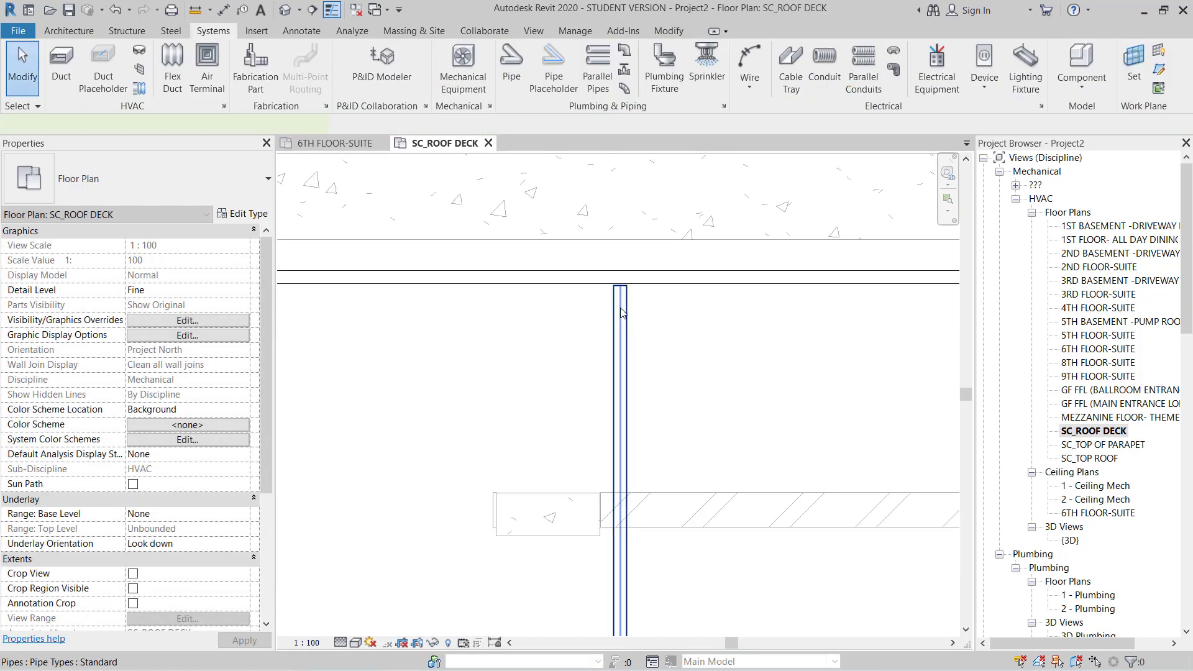
pyautogui.click(621, 311)
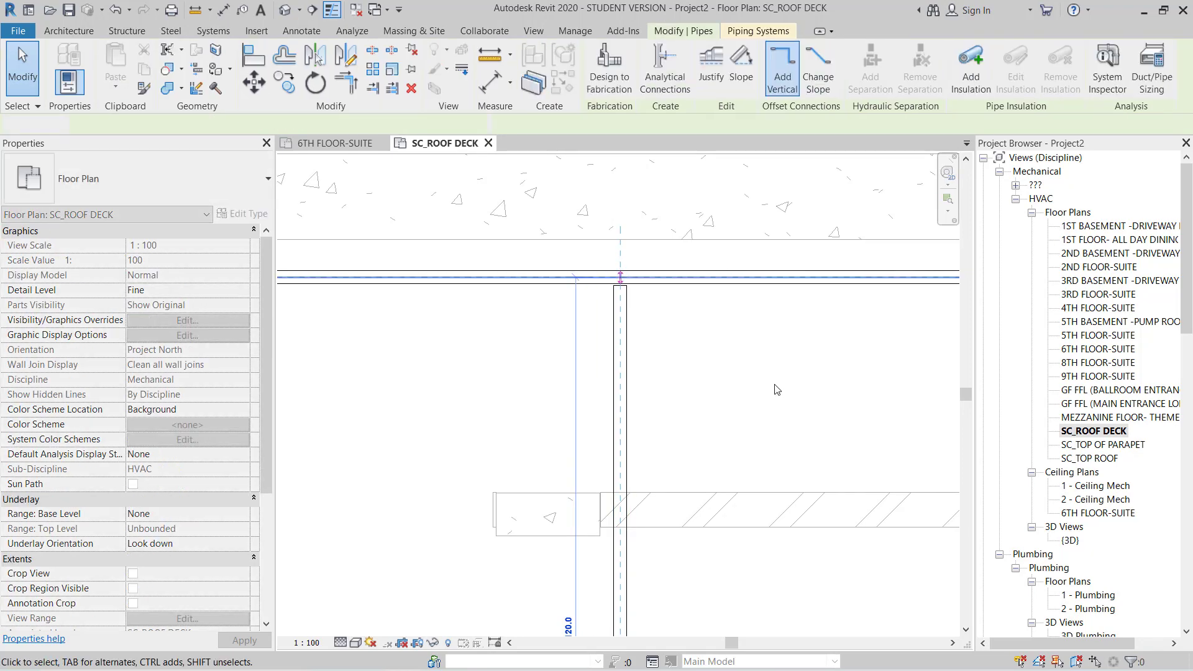
pyautogui.press('Escape')
pyautogui.moveTo(795, 421)
pyautogui.mouseDown(button='middle')
pyautogui.moveTo(396, 401)
pyautogui.moveTo(525, 427)
pyautogui.mouseUp(button='middle')
pyautogui.scroll(2, 642, 361)
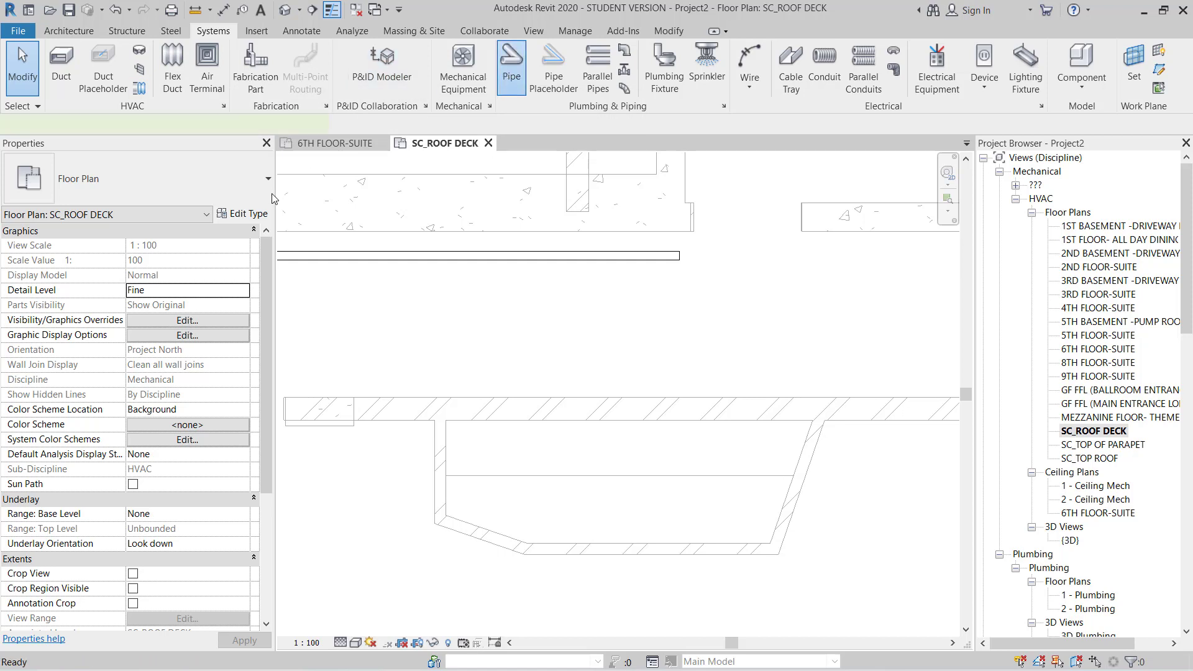
# Draw a 25 mm branch teeing off the 80 mm pipe and running 1500 mm.
pyautogui.doubleClick(198, 124)
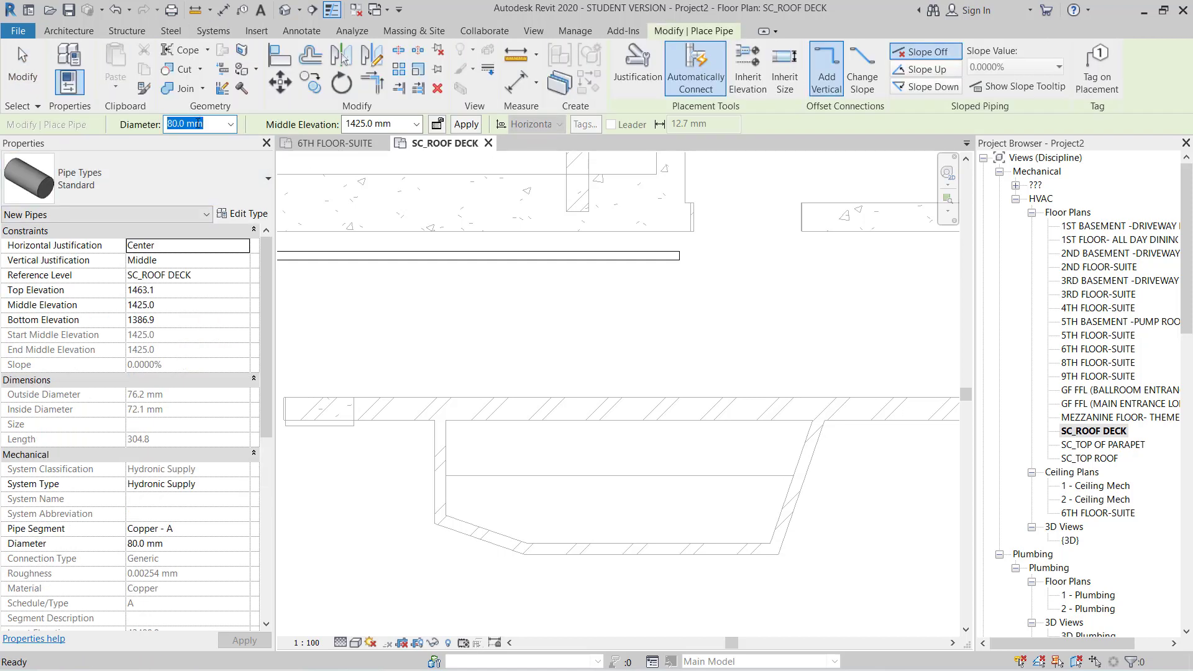
pyautogui.write('25')
pyautogui.press('Return')
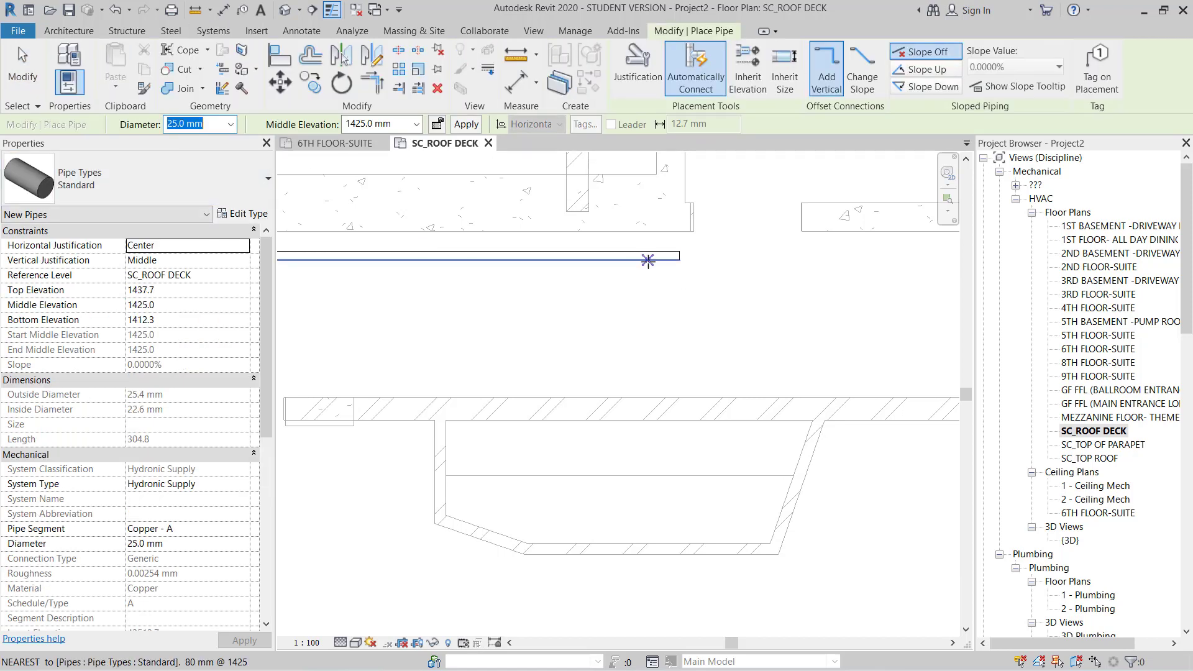
pyautogui.click(649, 260)
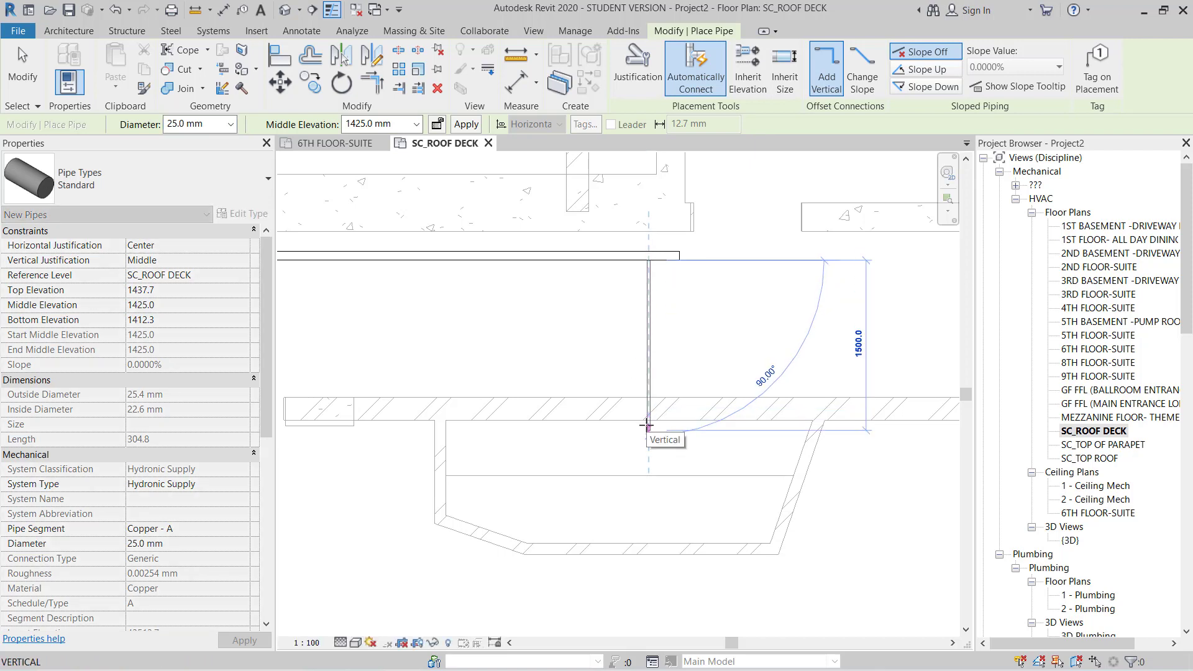
pyautogui.click(647, 426)
pyautogui.press('Escape')
pyautogui.press('Escape')
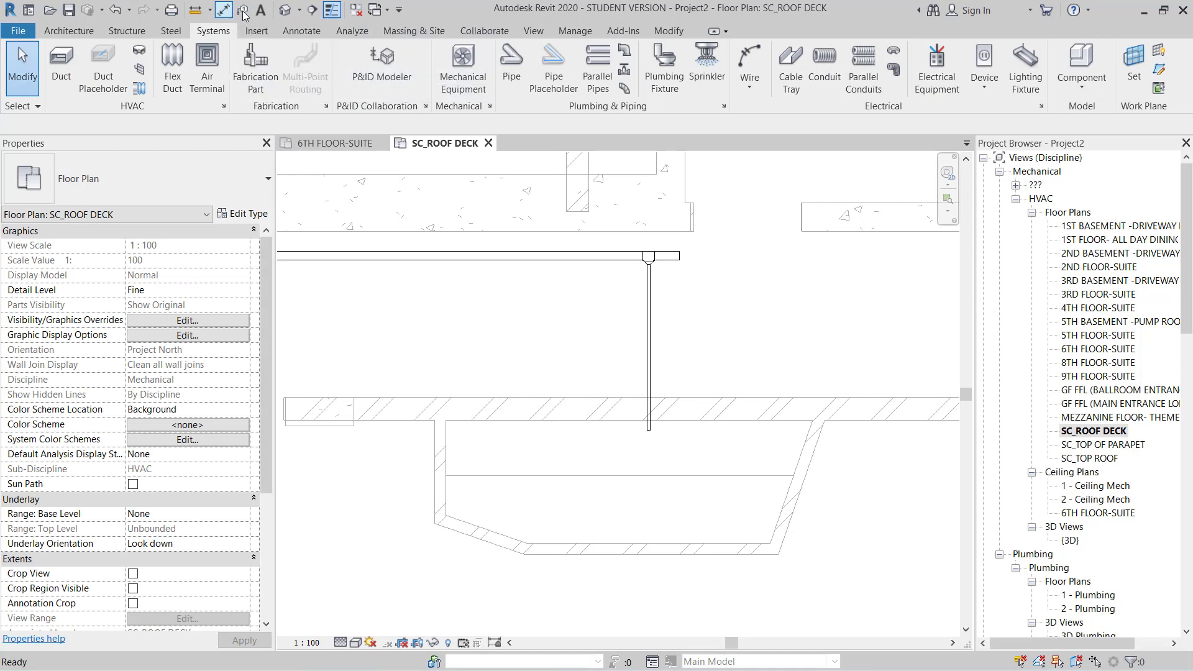
# Draw a section across the branch pipe with SE and open the new Section 10 view.
pyautogui.press('s')
pyautogui.press('e')
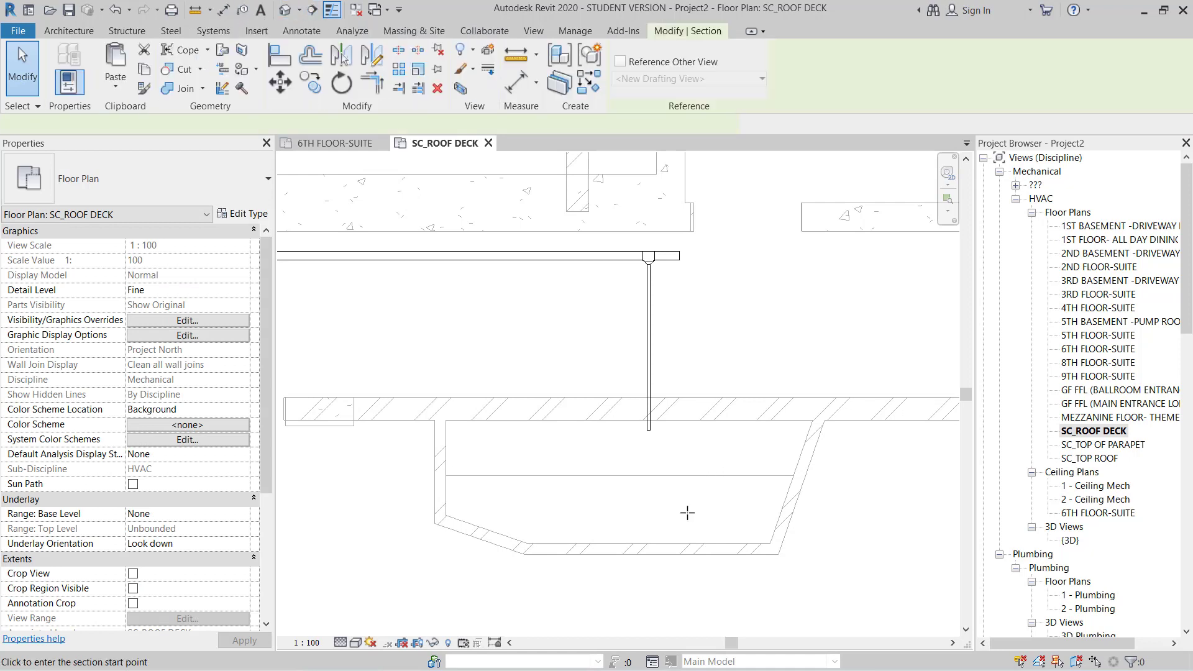
pyautogui.click(680, 507)
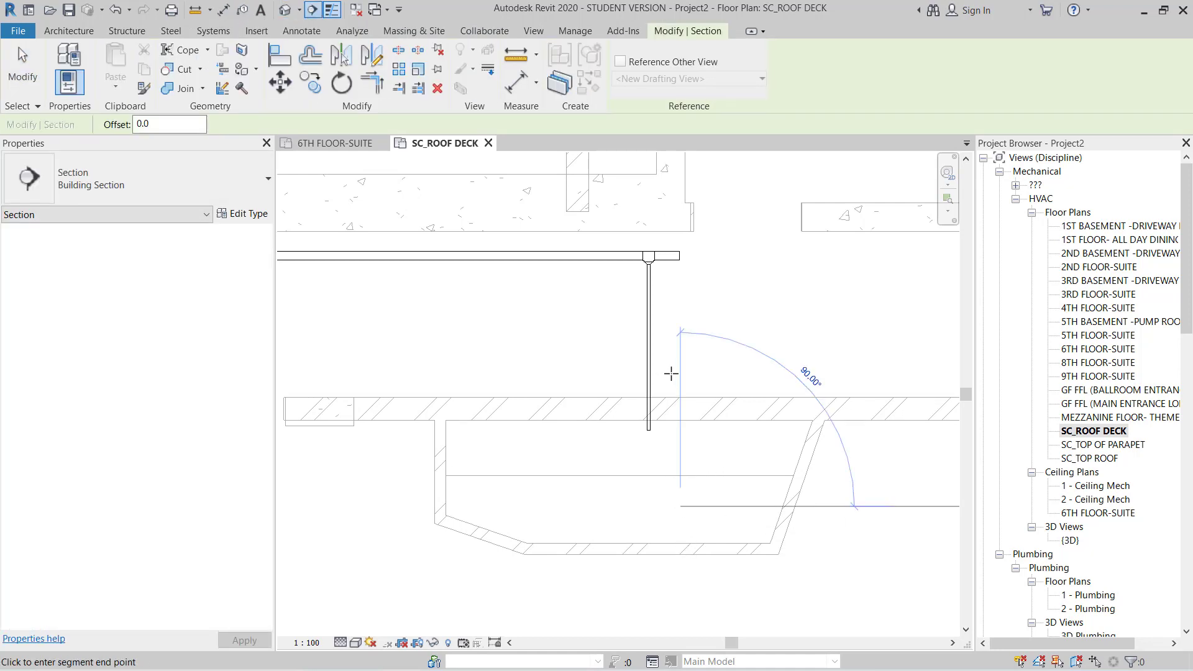
pyautogui.click(672, 373)
pyautogui.doubleClick(680, 367)
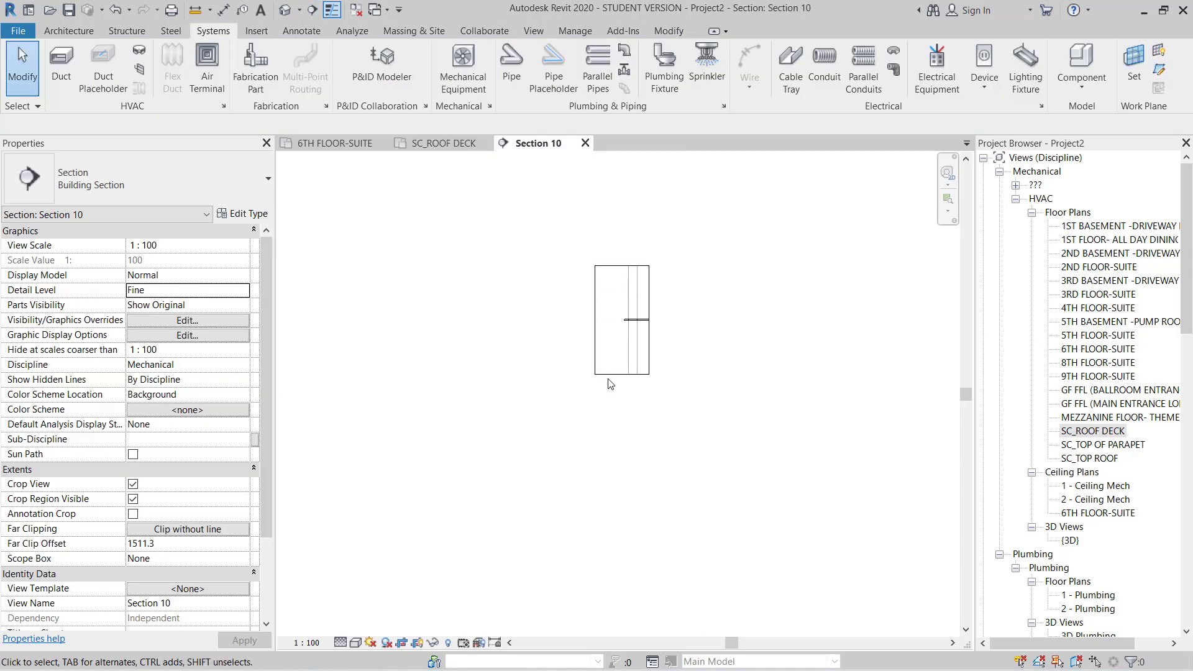
# Stretch the Section 10 crop region down toward the 6TH FLOOR-SUITE level.
pyautogui.click(610, 376)
pyautogui.scroll(-3, 612, 384)
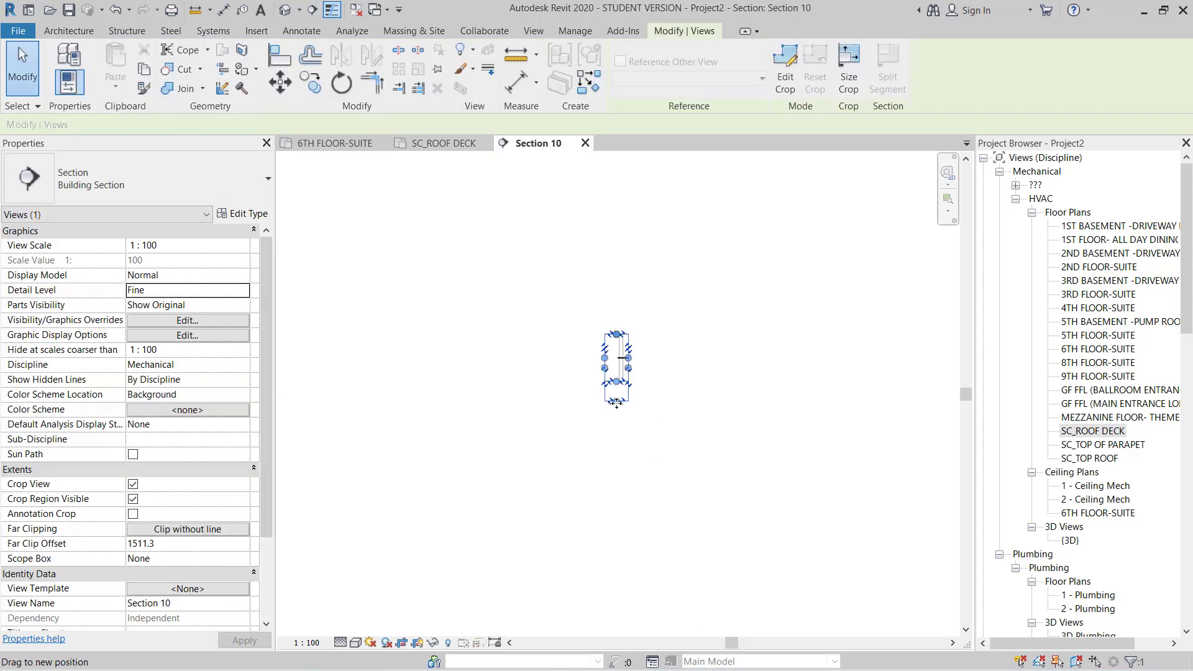
pyautogui.moveTo(617, 402); pyautogui.dragTo(612, 411)
pyautogui.moveTo(605, 540); pyautogui.dragTo(611, 567)
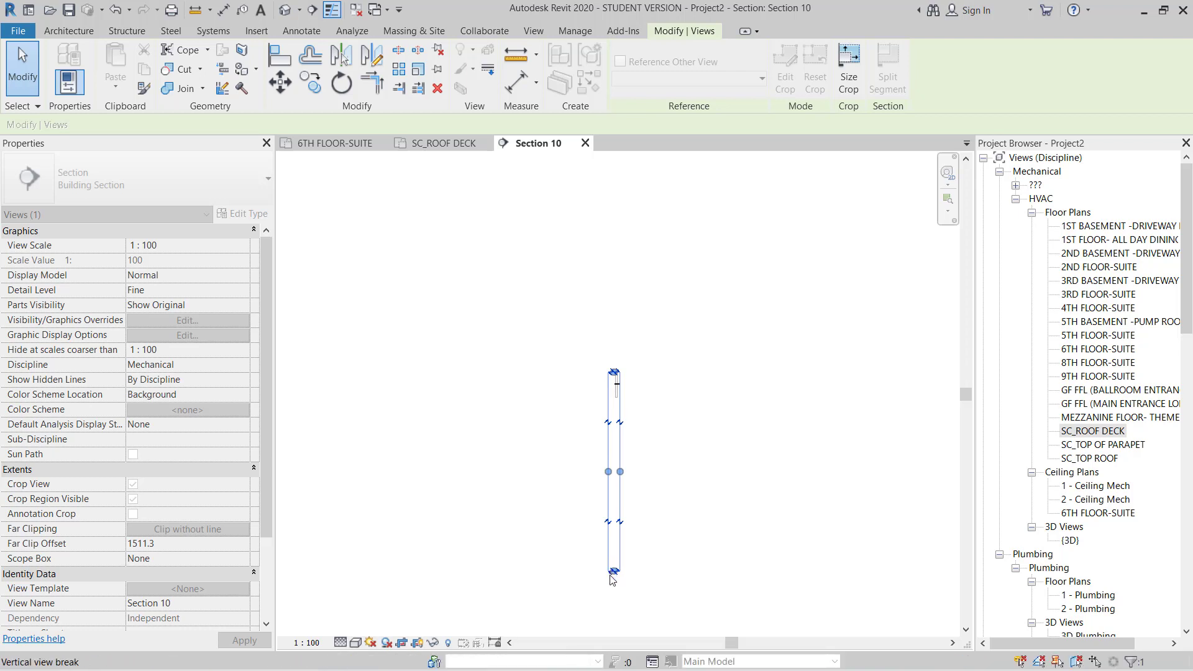
pyautogui.scroll(2, 614, 578)
pyautogui.scroll(3, 614, 578)
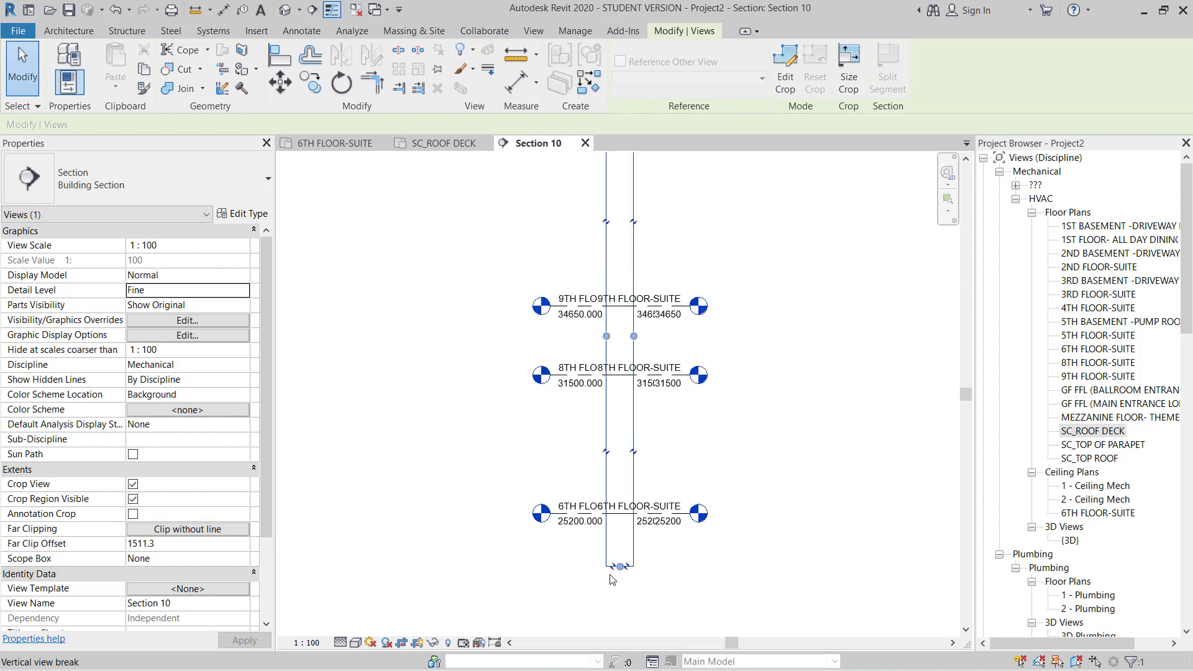
pyautogui.moveTo(628, 161); pyautogui.dragTo(629, 323, button='middle')
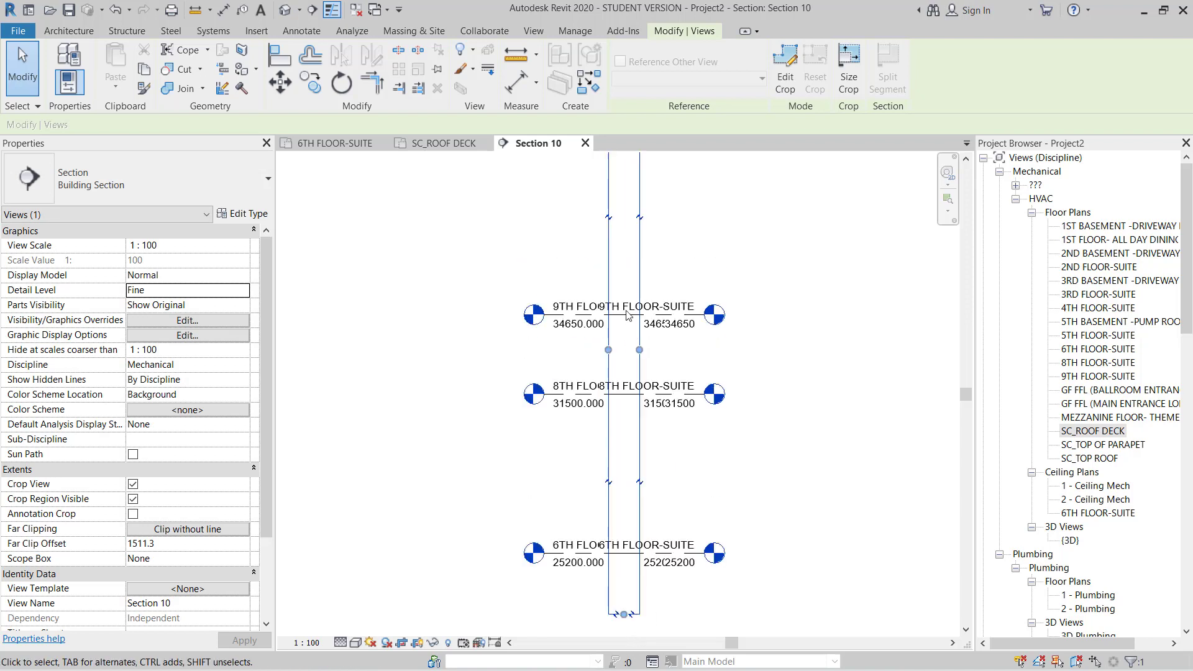
pyautogui.scroll(2, 630, 324)
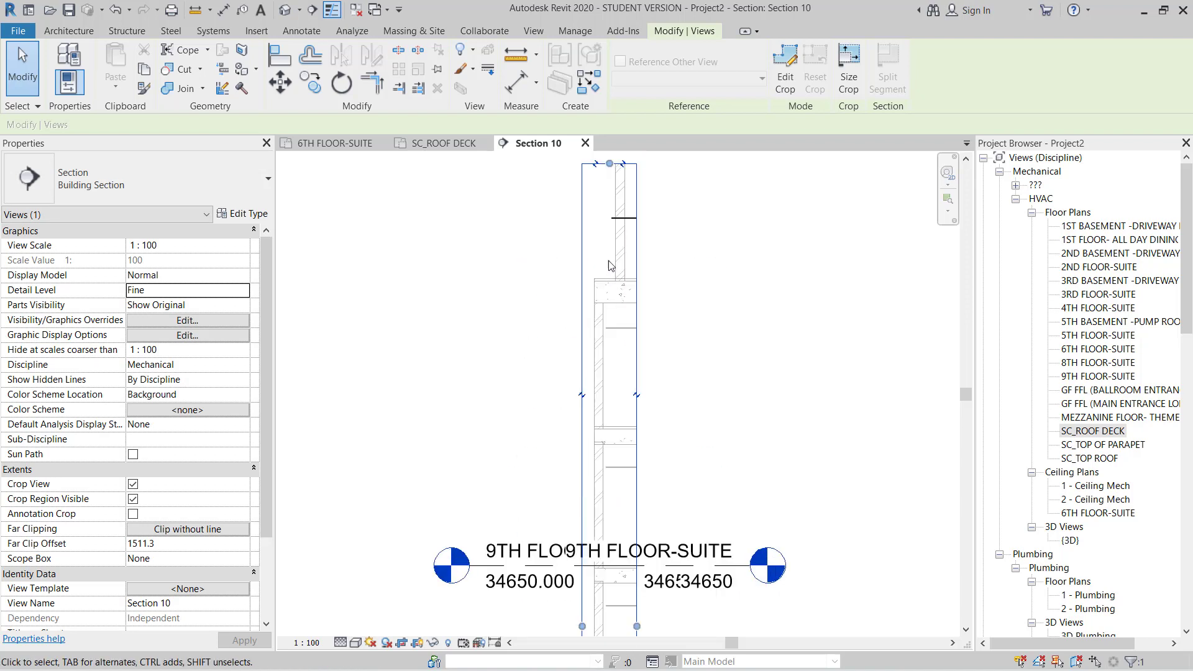
# Continue the 25 mm pipe vertically from the roof deck down to the 6th floor.
pyautogui.click(613, 221)
pyautogui.rightClick(611, 219)
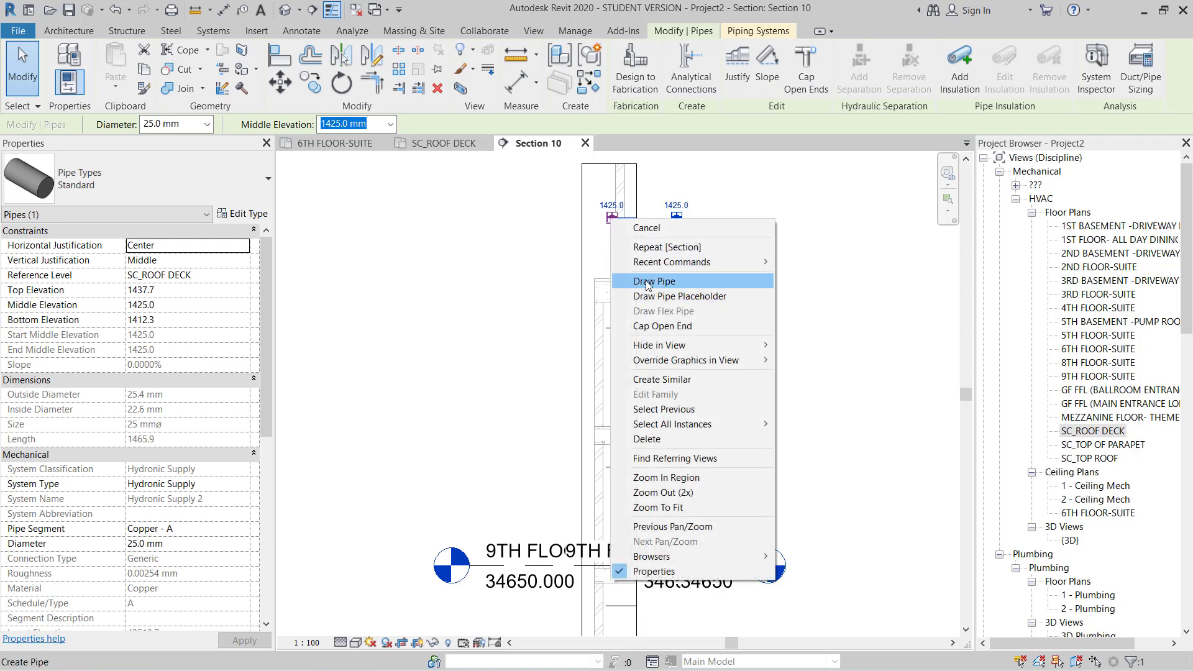
pyautogui.click(648, 283)
pyautogui.scroll(-3, 624, 283)
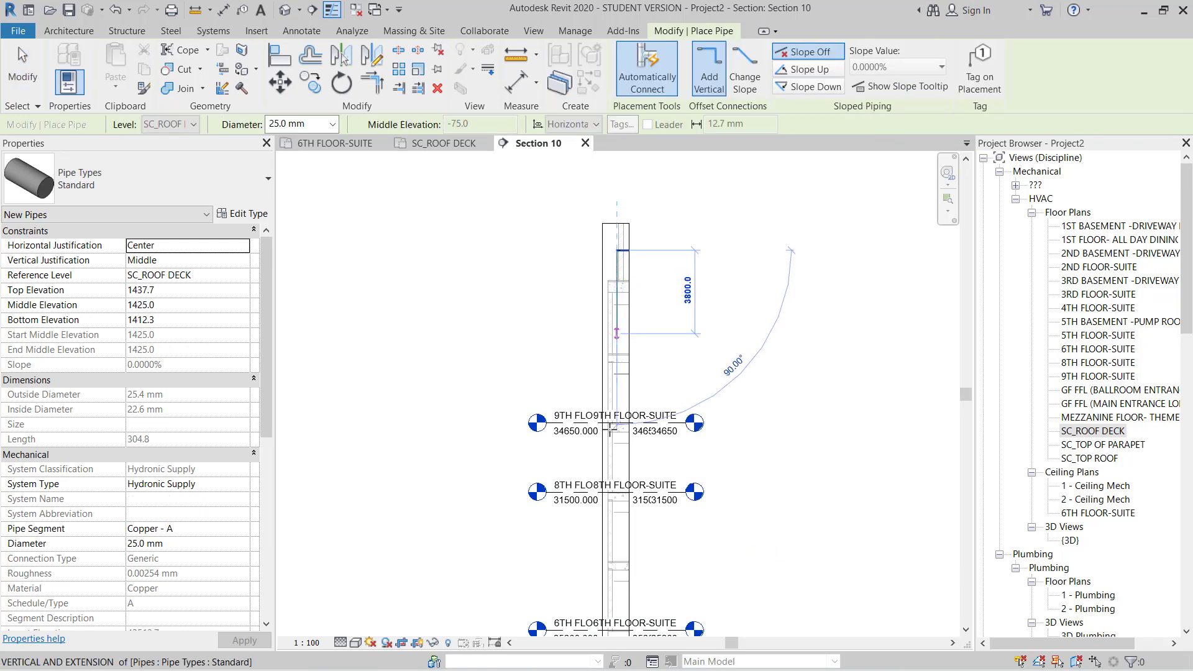
pyautogui.scroll(4, 612, 555)
pyautogui.moveTo(612, 589); pyautogui.dragTo(612, 423, button='middle')
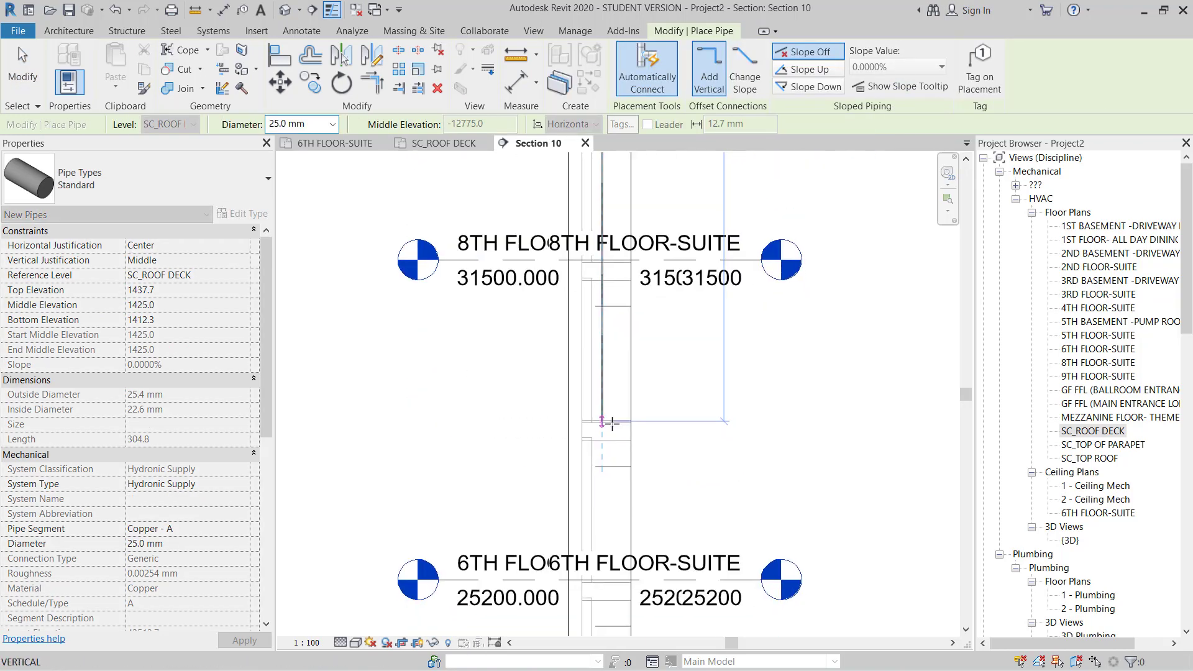
pyautogui.scroll(3, 613, 423)
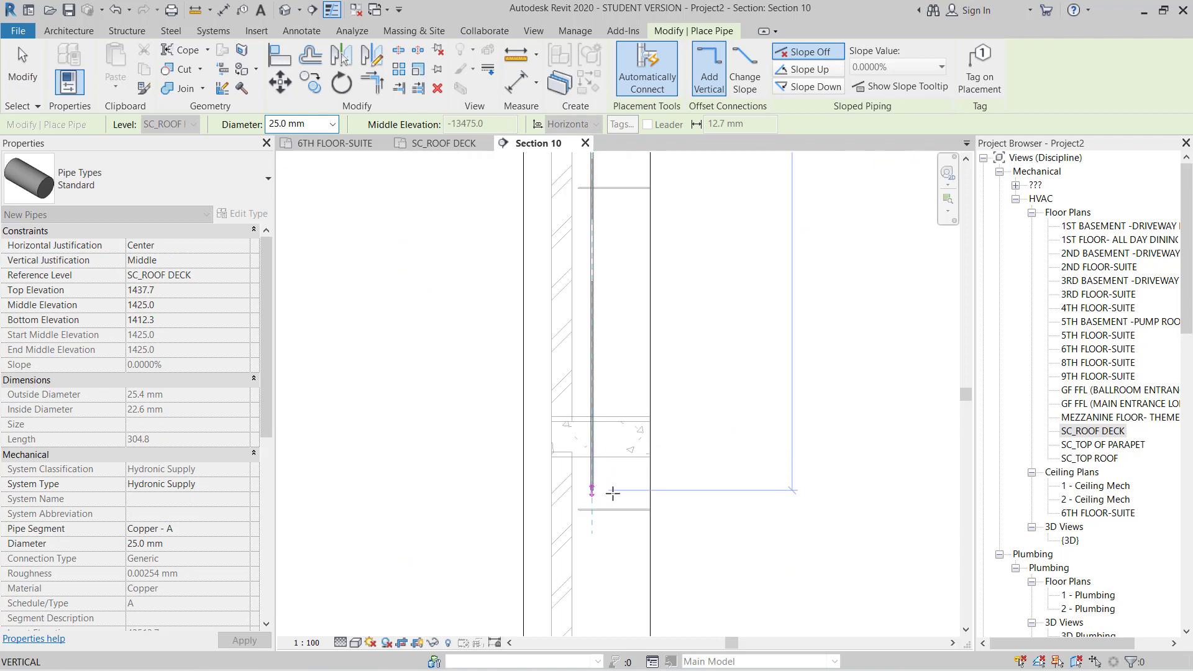
pyautogui.click(612, 493)
pyautogui.press('Escape')
pyautogui.press('Escape')
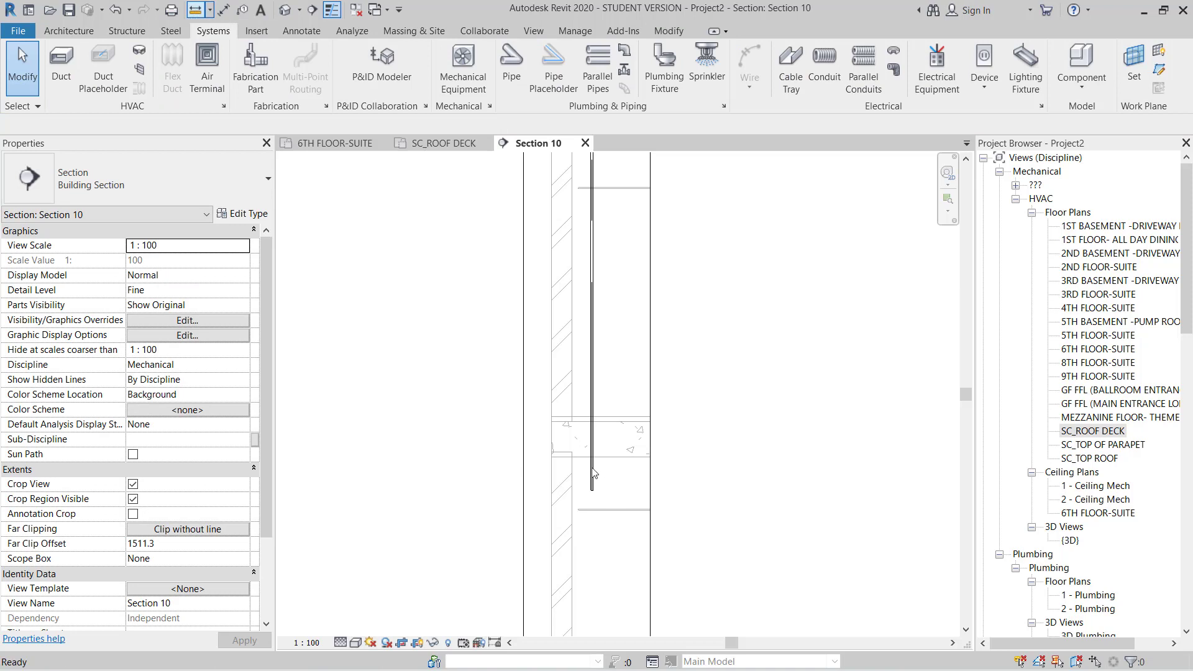
# Measure the riser's length from its bottom end up toward the 9th floor, then cancel.
pyautogui.click(195, 10)
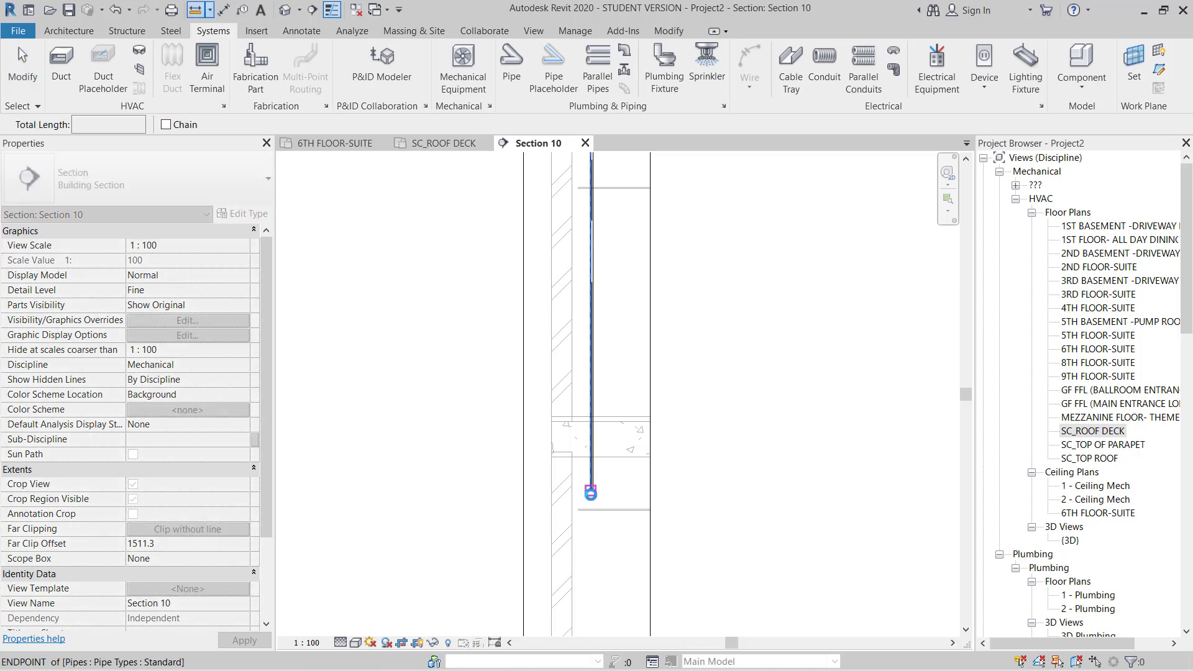
pyautogui.click(524, 383)
pyautogui.moveTo(570, 486); pyautogui.dragTo(643, 601, button='middle')
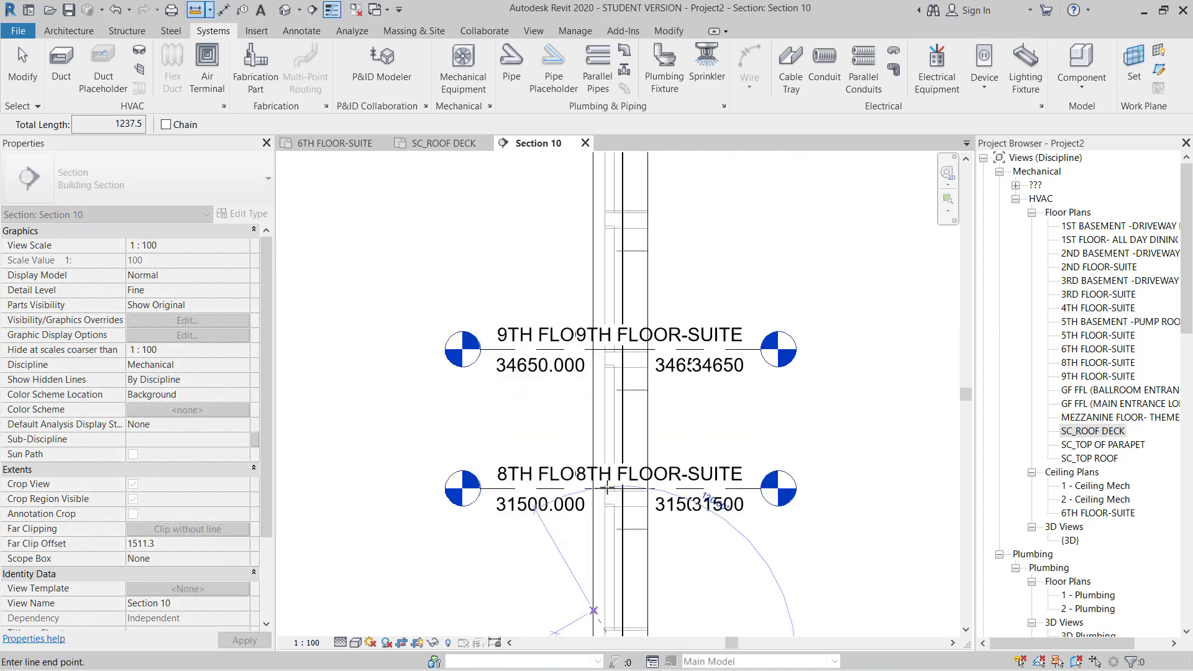
pyautogui.scroll(4, 621, 348)
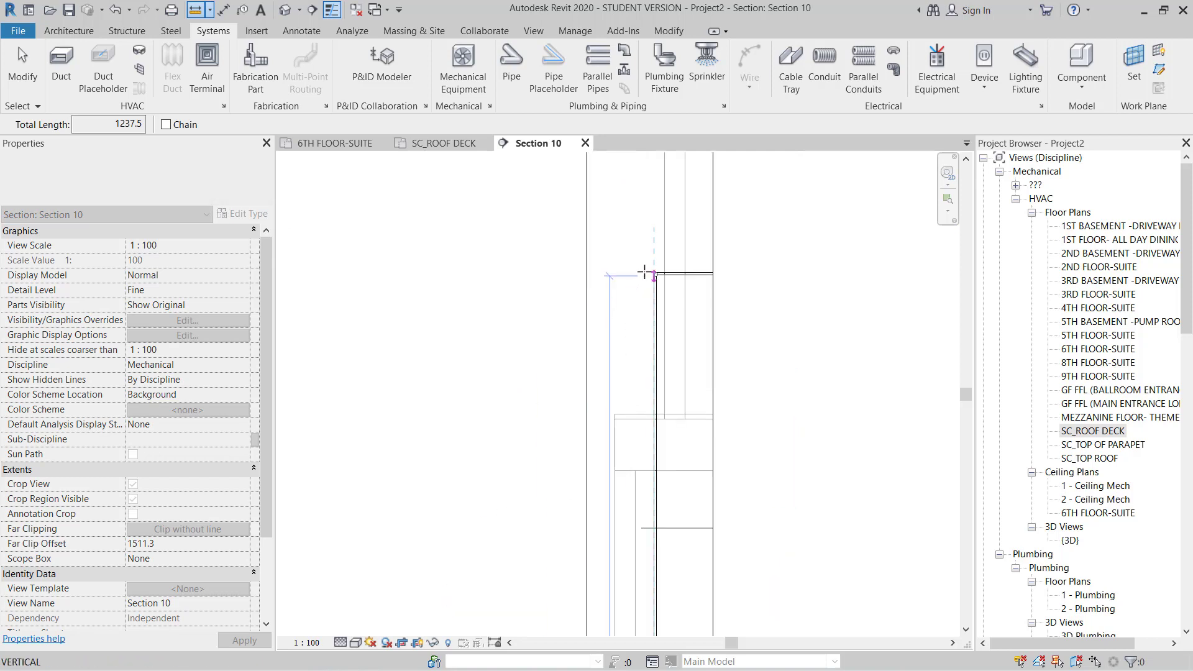
pyautogui.scroll(3, 656, 279)
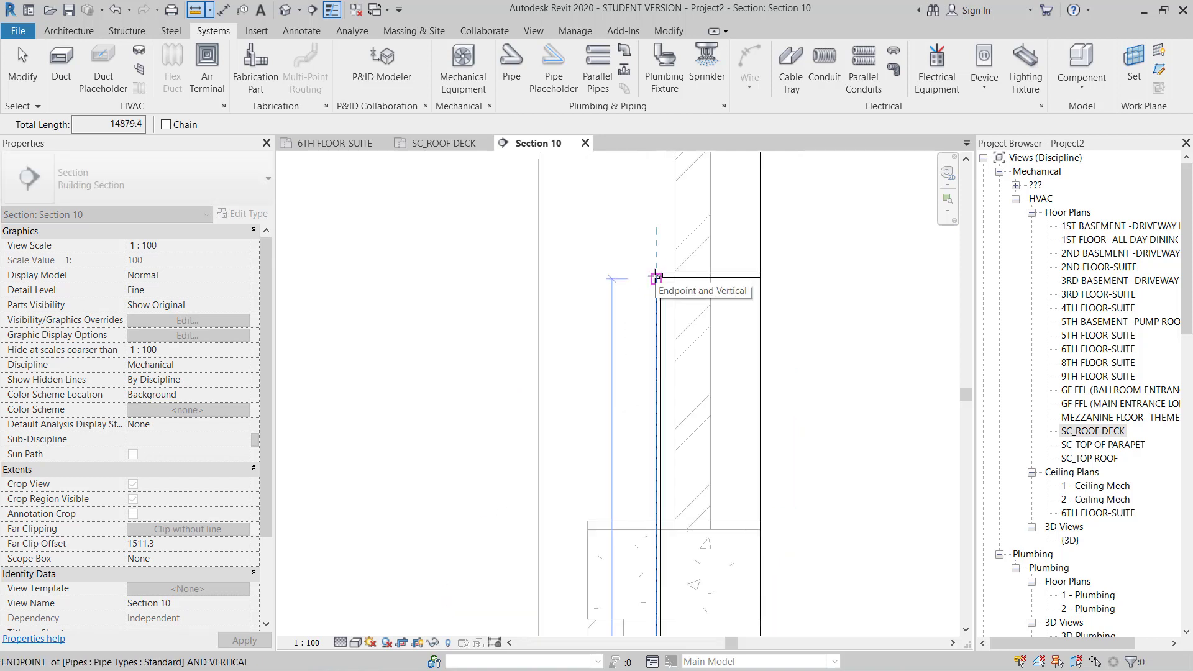
pyautogui.press('Escape')
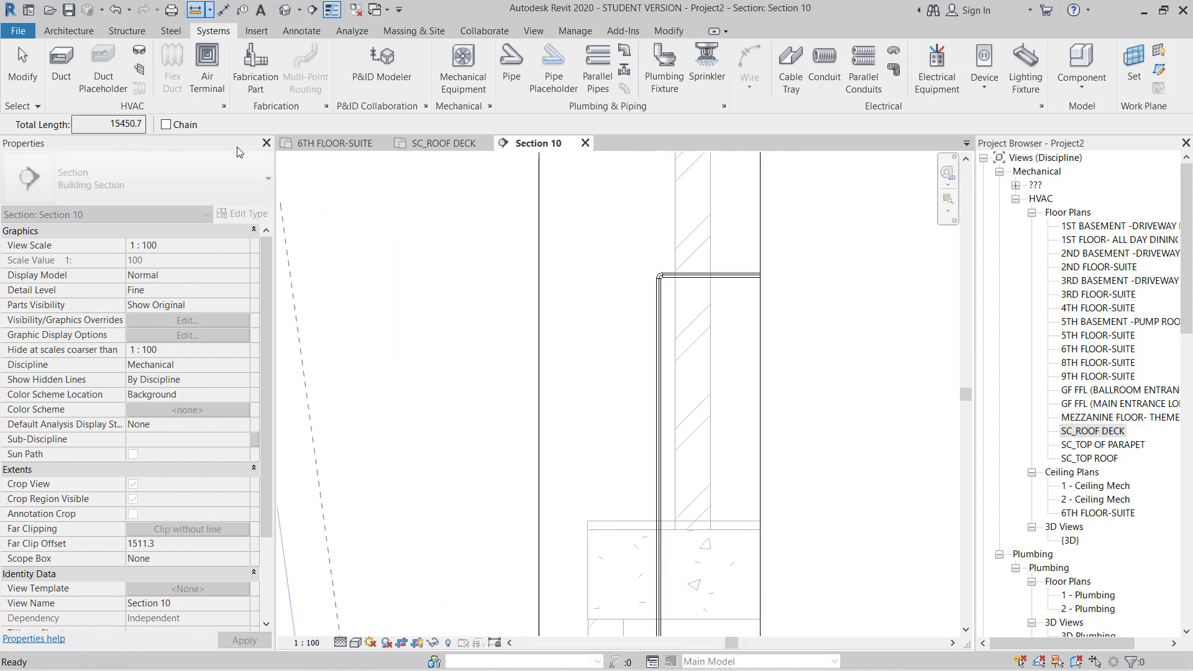
pyautogui.press('Escape')
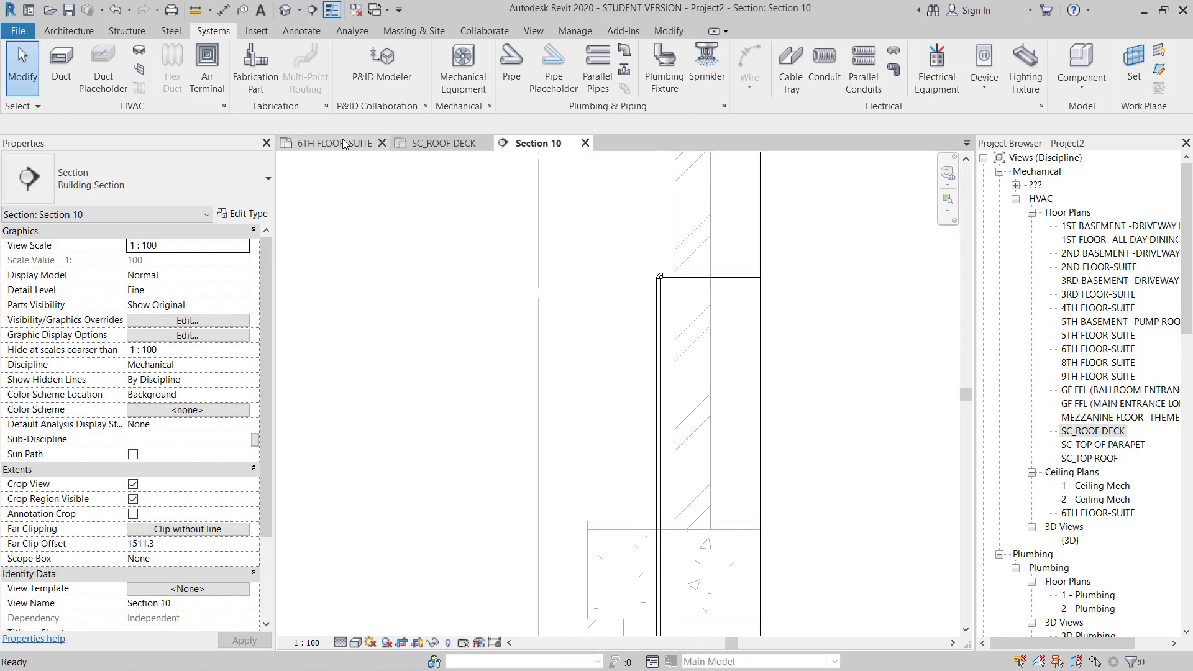
# Switch to the 6TH FLOOR-SUITE plan and select the riser, cancelling the Move.
pyautogui.moveTo(333, 143)
pyautogui.click(334, 143)
pyautogui.click(451, 260)
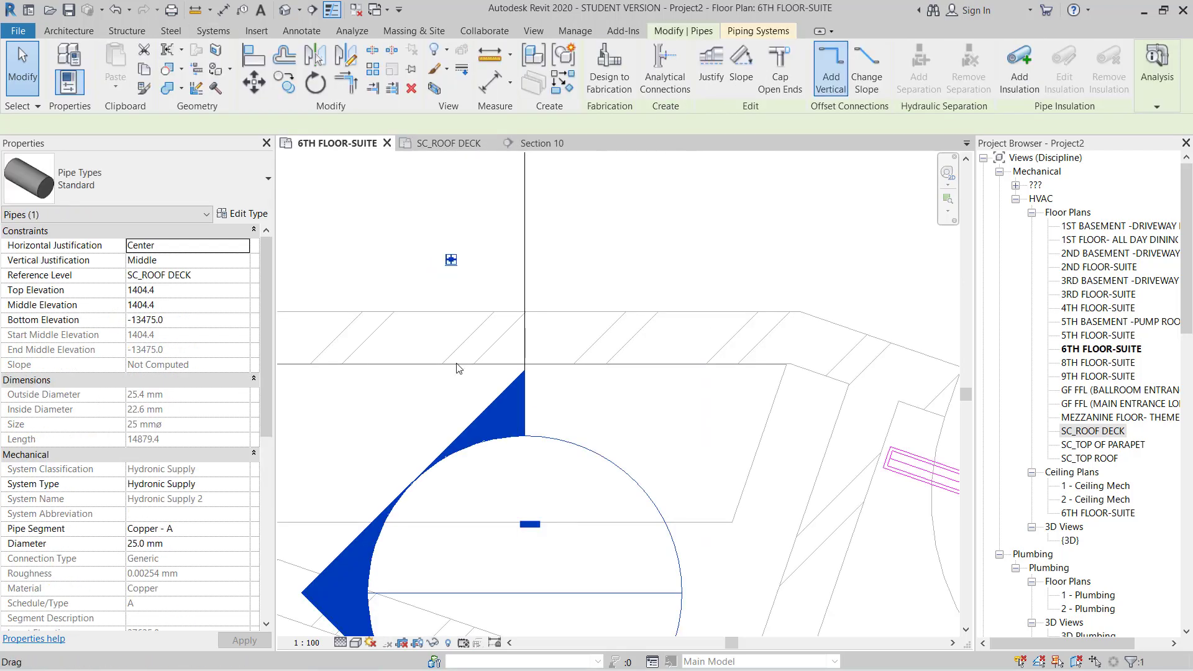
pyautogui.click(264, 85)
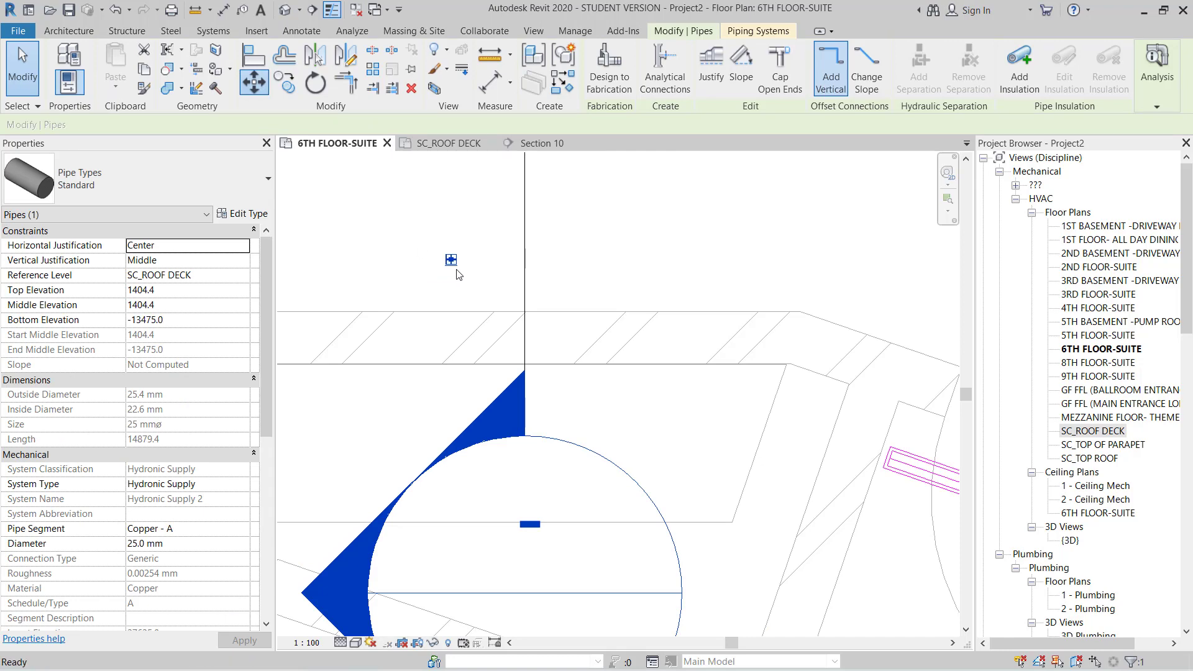
pyautogui.press('Escape')
pyautogui.press('Escape')
# Select fan coil unit FCU-06 and zoom in on its 20 mm pipe connectors.
pyautogui.scroll(-3, 458, 258)
pyautogui.moveTo(608, 508)
pyautogui.mouseDown(button='middle')
pyautogui.moveTo(608, 558)
pyautogui.moveTo(658, 346)
pyautogui.mouseUp(button='middle')
pyautogui.click(644, 449)
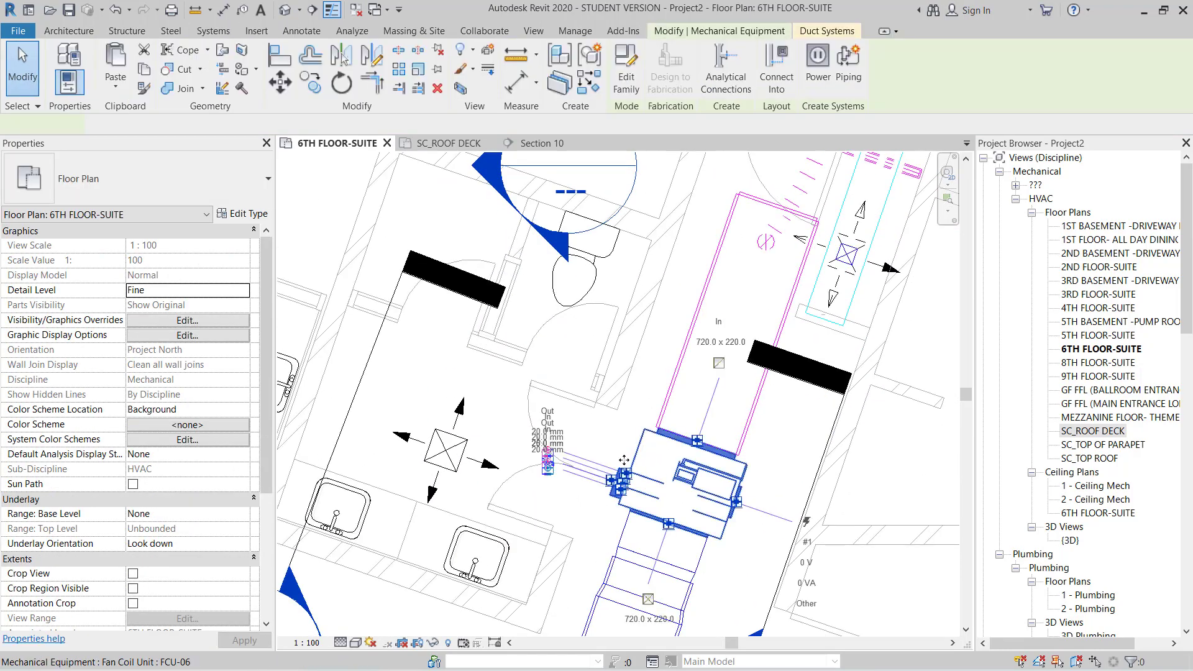
pyautogui.scroll(2, 623, 461)
pyautogui.scroll(2, 596, 458)
pyautogui.moveTo(568, 456)
pyautogui.mouseDown(button='middle')
pyautogui.moveTo(664, 407)
pyautogui.moveTo(659, 379)
pyautogui.mouseUp(button='middle')
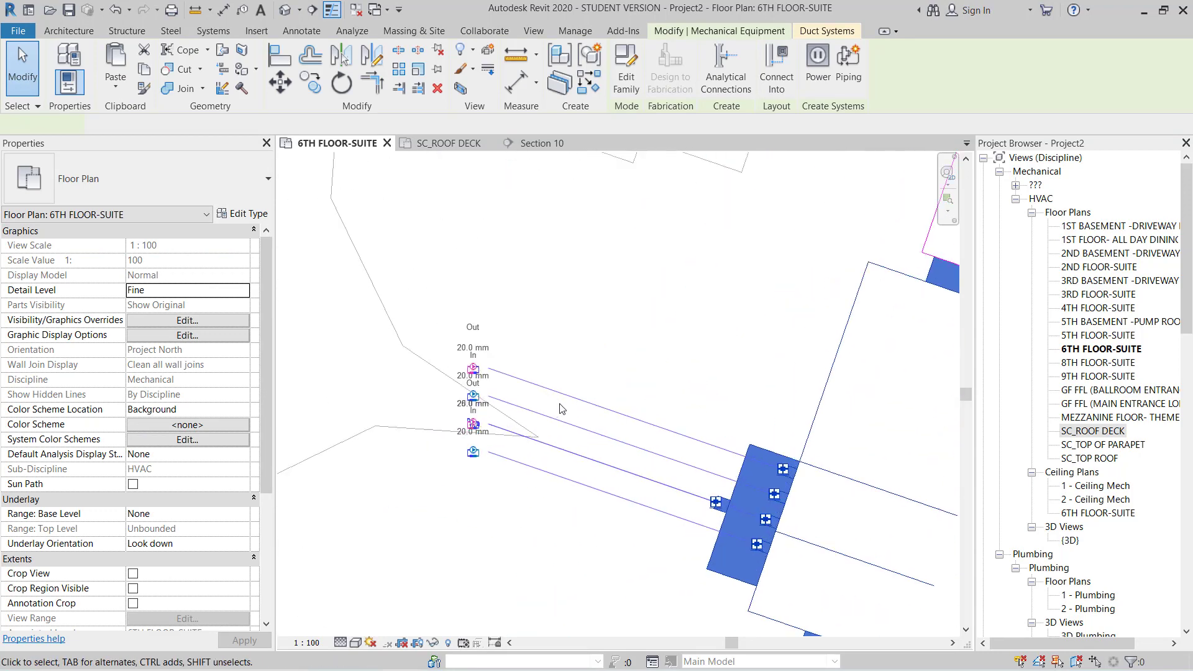
pyautogui.scroll(2, 458, 328)
pyautogui.scroll(1, 645, 328)
pyautogui.scroll(2, 671, 277)
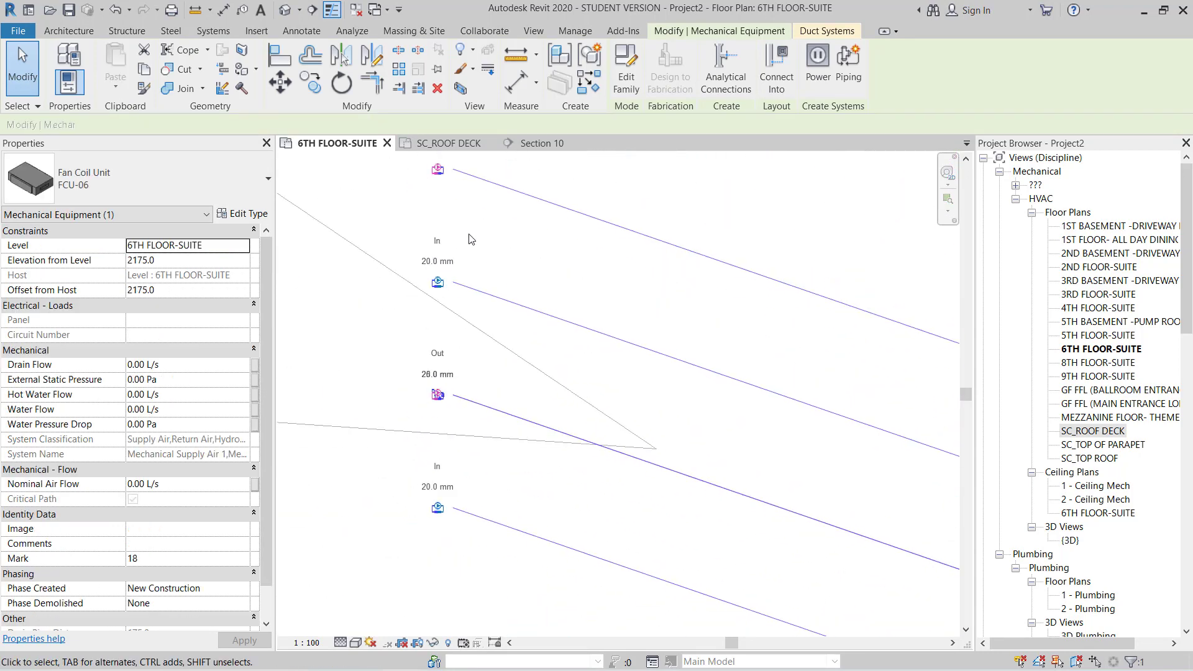
pyautogui.scroll(-2, 456, 533)
pyautogui.moveTo(472, 435); pyautogui.dragTo(506, 522, button='middle')
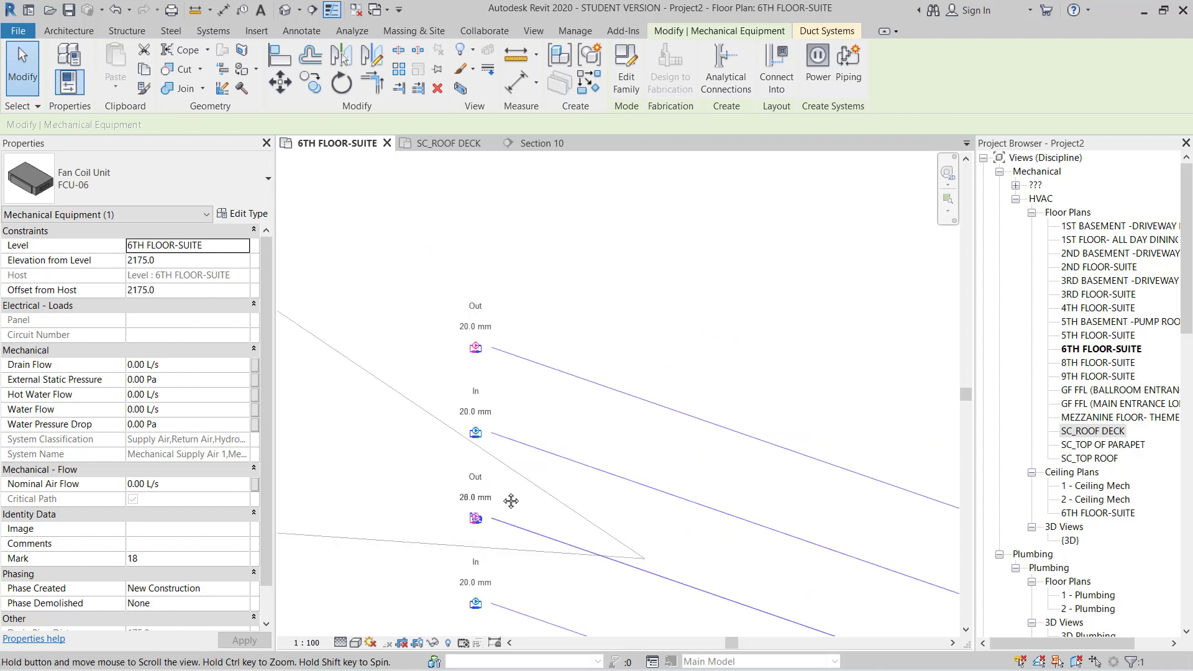
pyautogui.moveTo(497, 450)
pyautogui.mouseDown(button='middle')
pyautogui.moveTo(540, 360)
pyautogui.moveTo(522, 351)
pyautogui.mouseUp(button='middle')
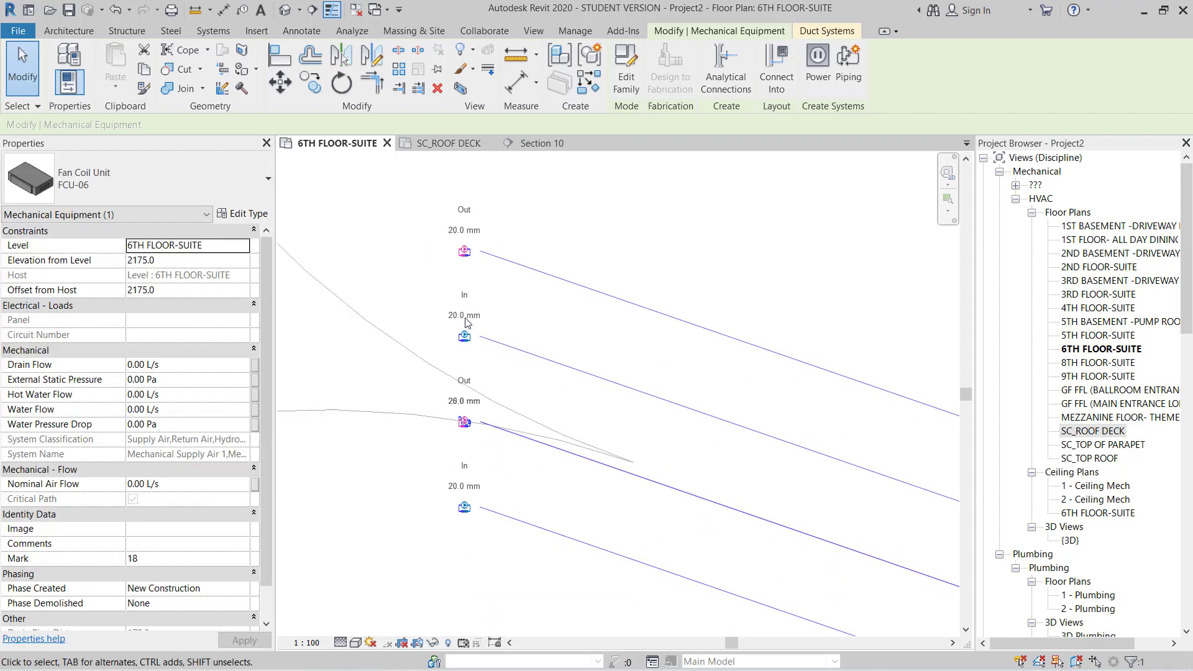
# Draw a 20 mm Hydronic Supply pipe from FCU-06's inlet across the suite, turning 90° toward the riser.
pyautogui.click(468, 339)
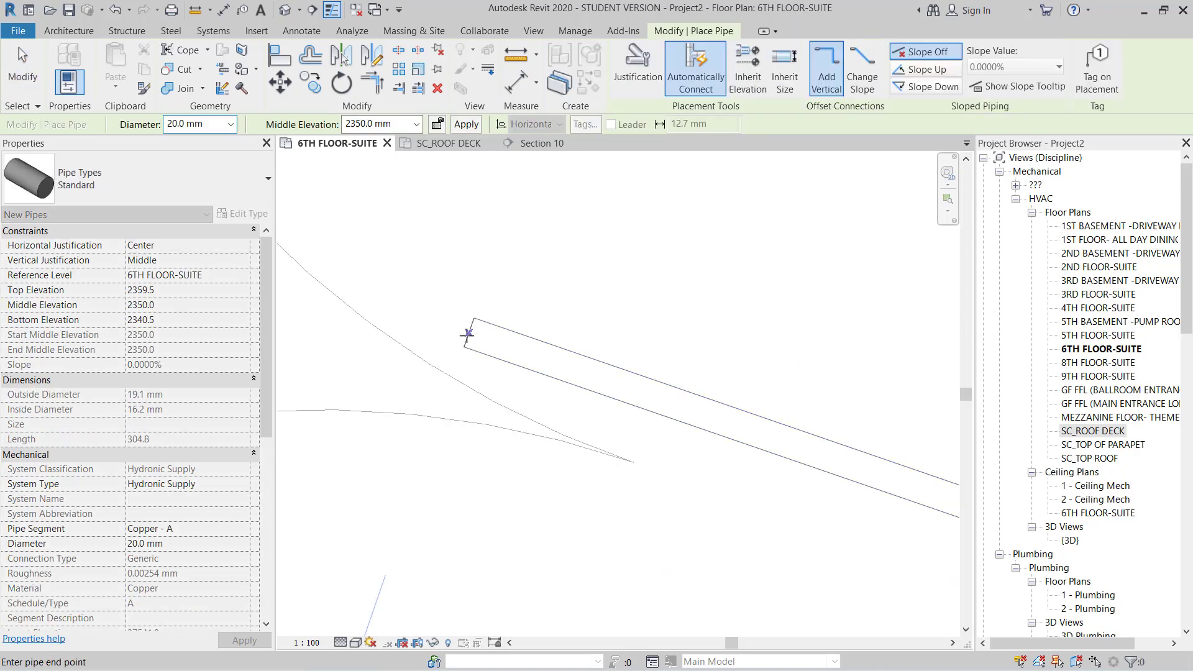
pyautogui.scroll(-3, 459, 336)
pyautogui.scroll(-3, 559, 423)
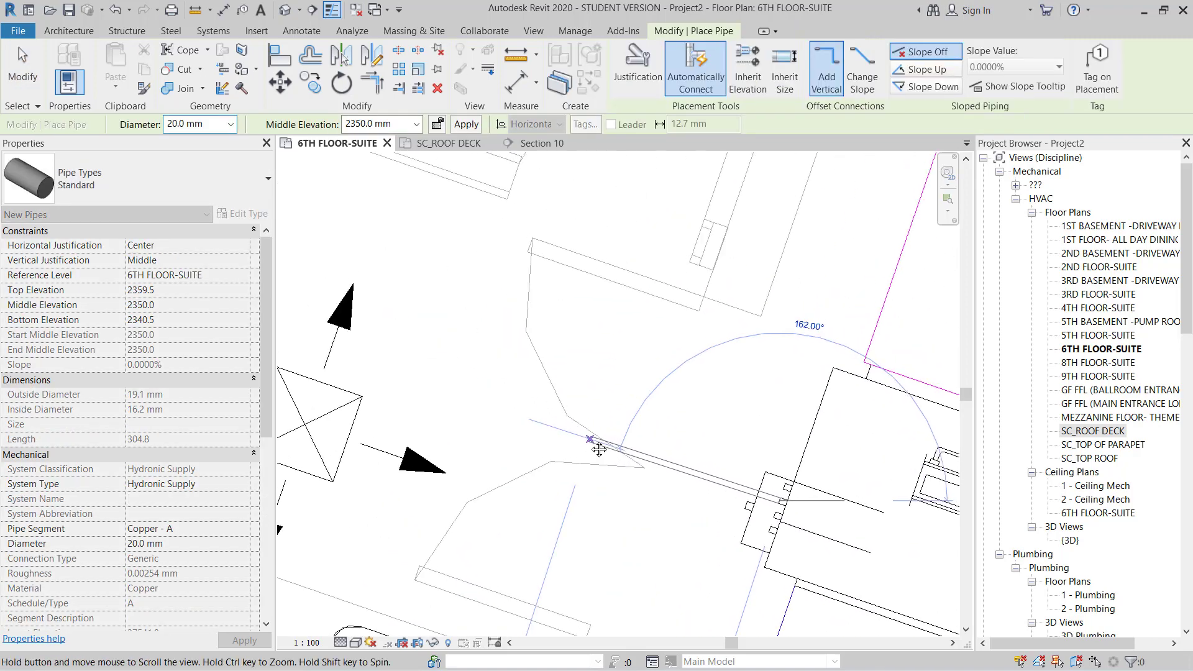
pyautogui.scroll(-2, 590, 438)
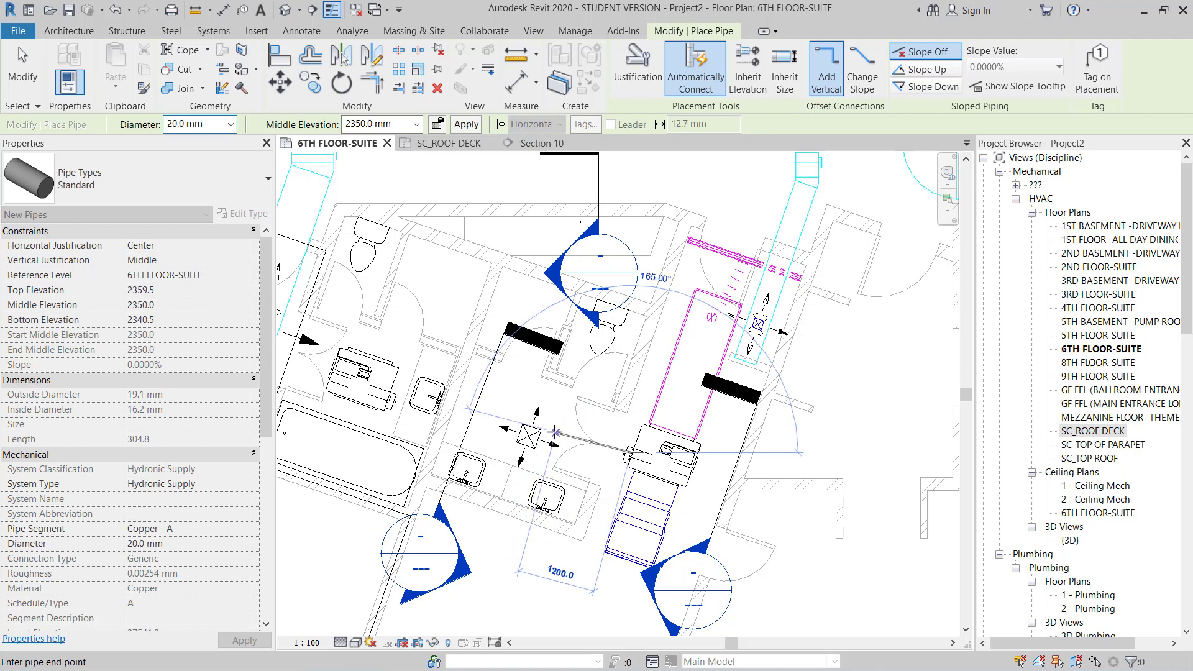
pyautogui.scroll(2, 567, 432)
pyautogui.moveTo(676, 396); pyautogui.dragTo(675, 425, button='middle')
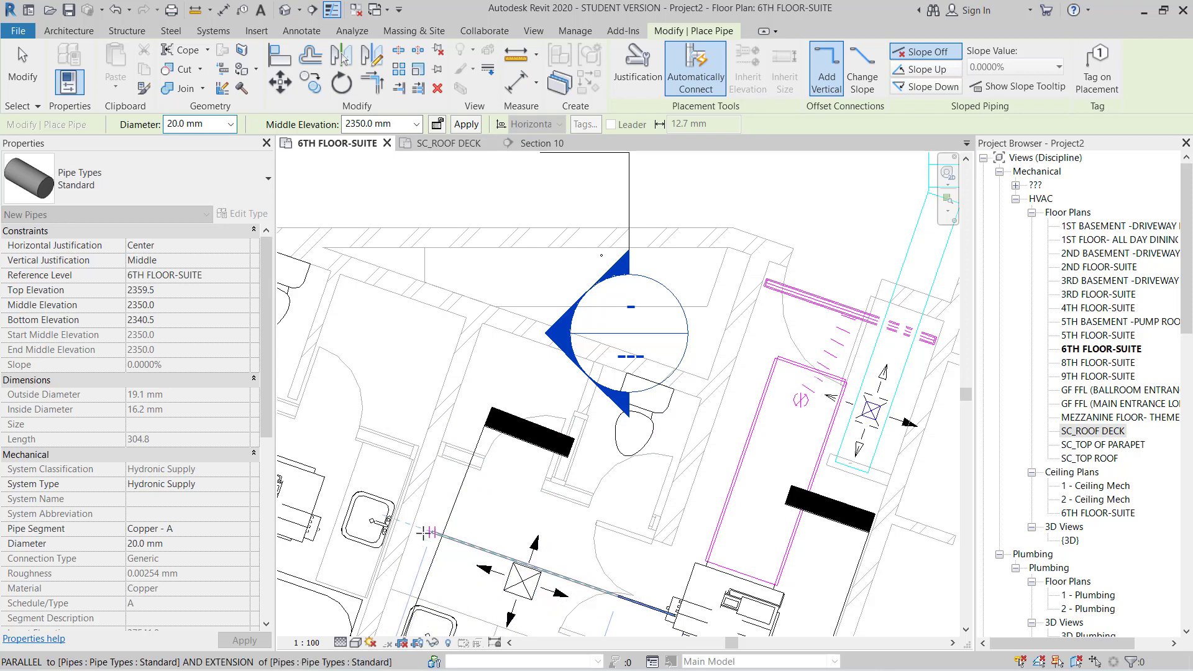
pyautogui.click(531, 289)
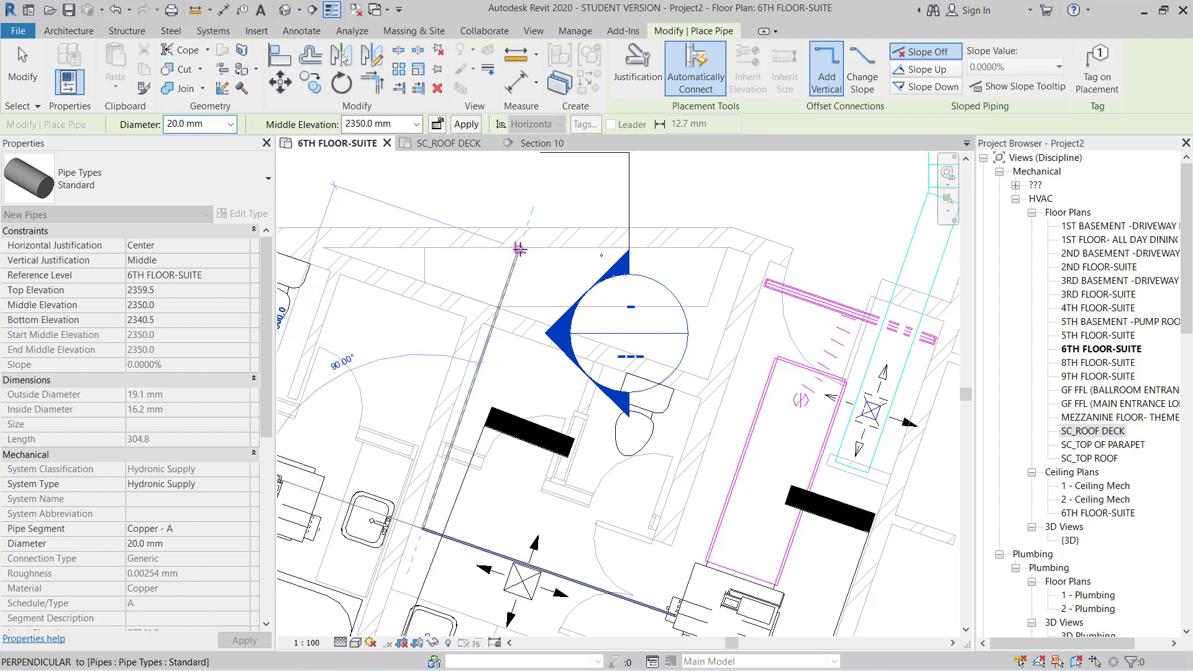
pyautogui.press('Escape')
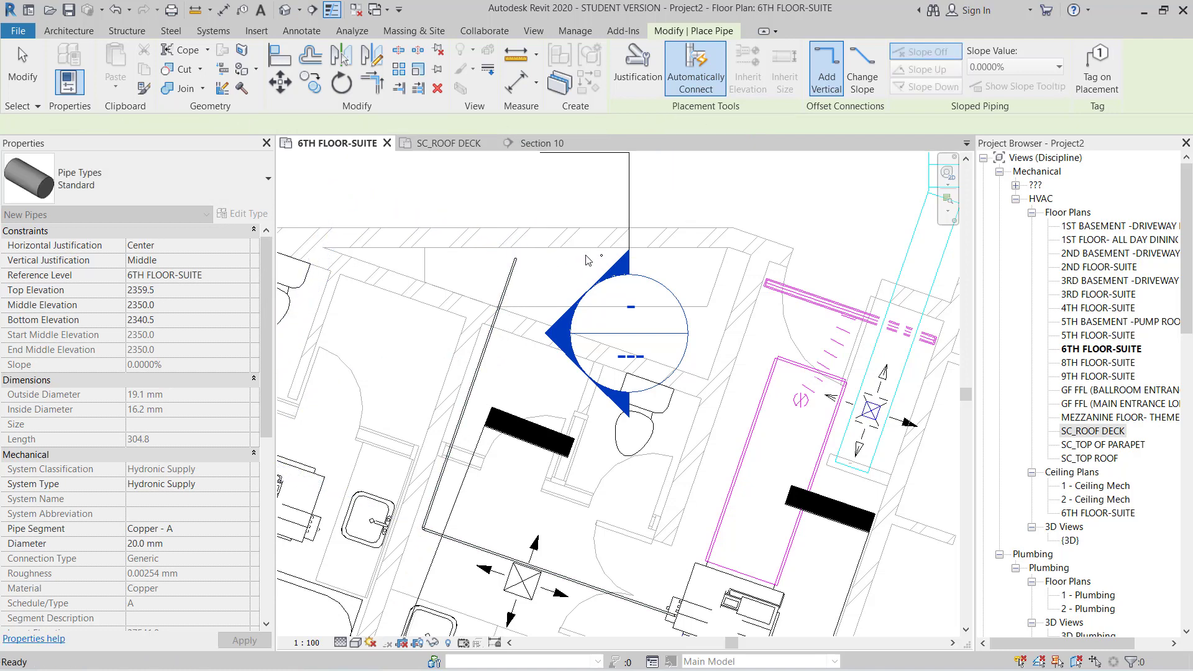
pyautogui.press('Escape')
pyautogui.scroll(4, 601, 304)
# Try aligning to the new pipe's centreline with AL, then cancel the alignment.
pyautogui.press('a')
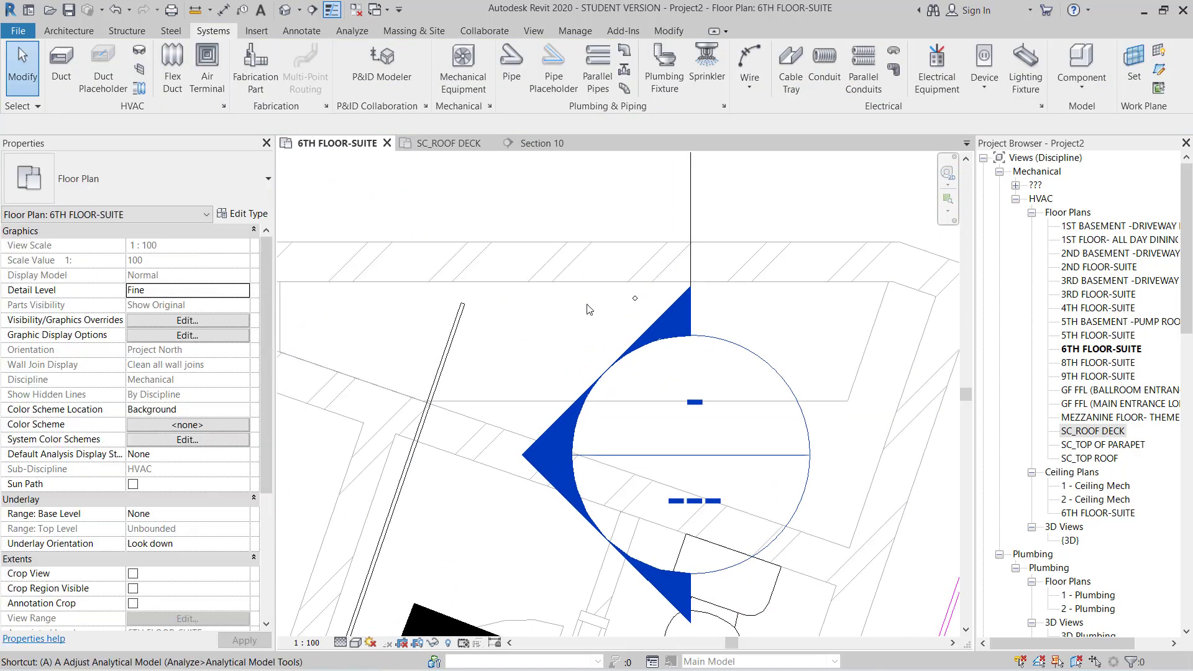
pyautogui.press('l')
pyautogui.scroll(5, 466, 308)
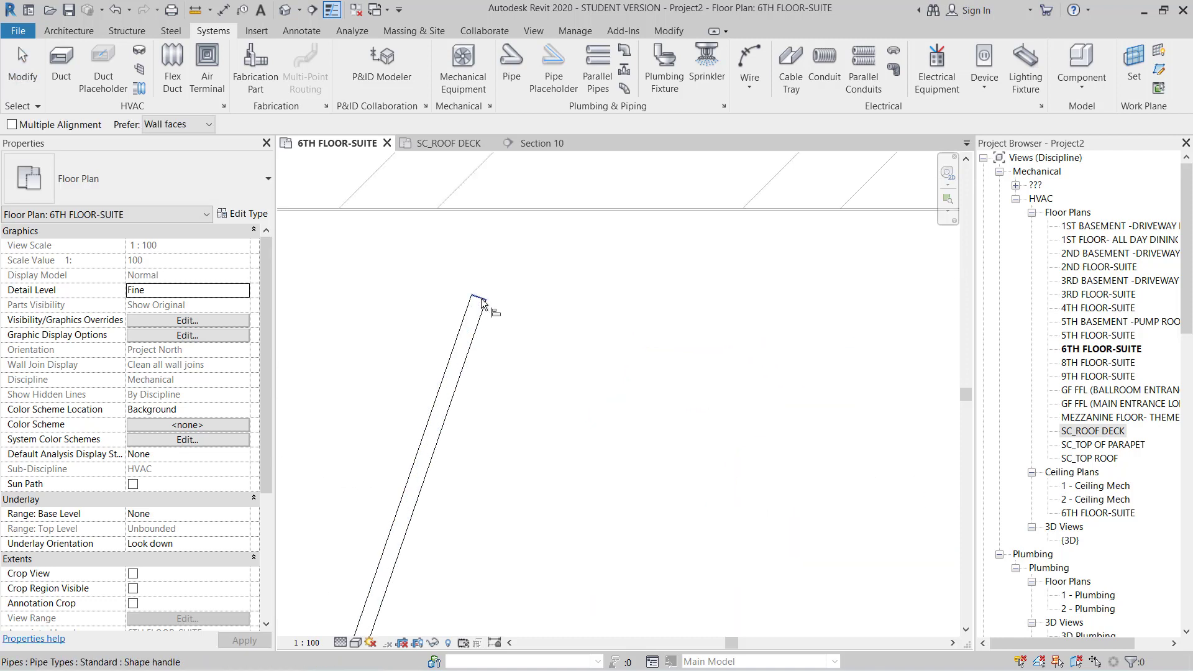
pyautogui.press('Tab')
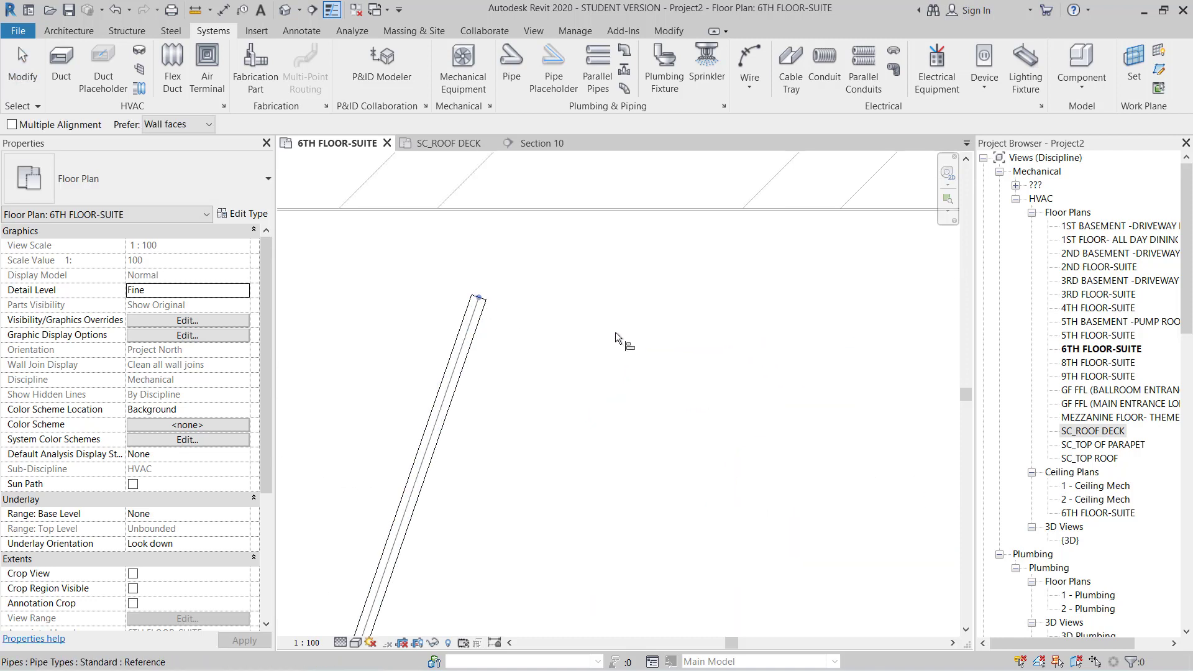
pyautogui.click(616, 337)
pyautogui.scroll(3, 533, 302)
pyautogui.scroll(2, 439, 283)
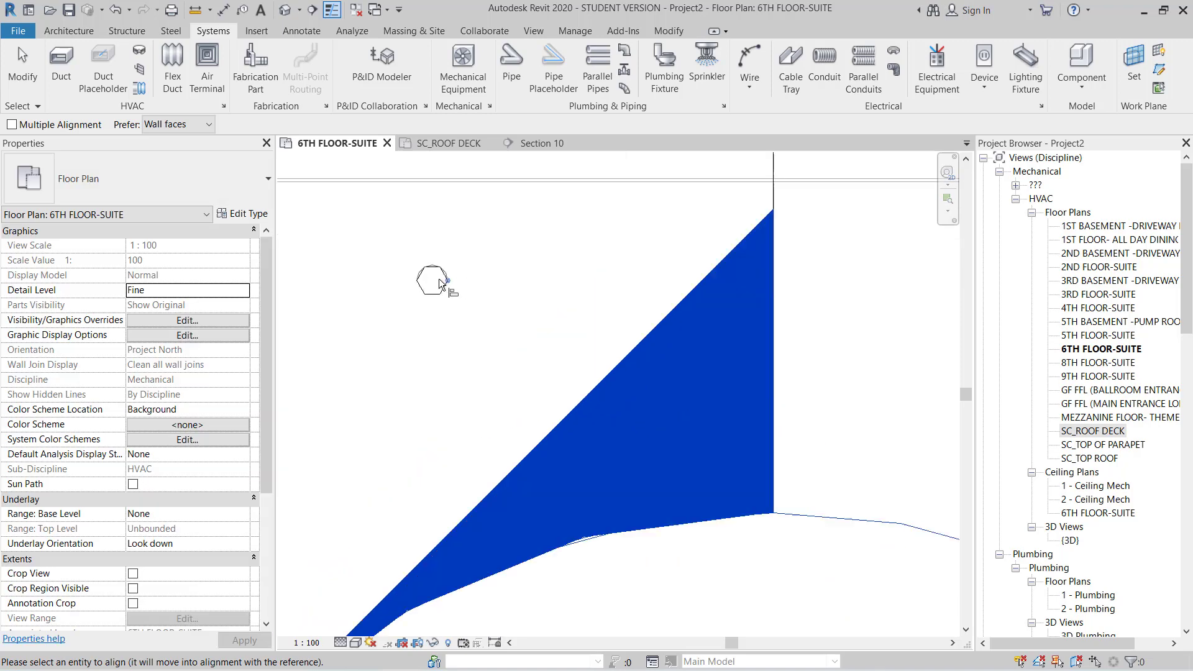
pyautogui.press('Escape')
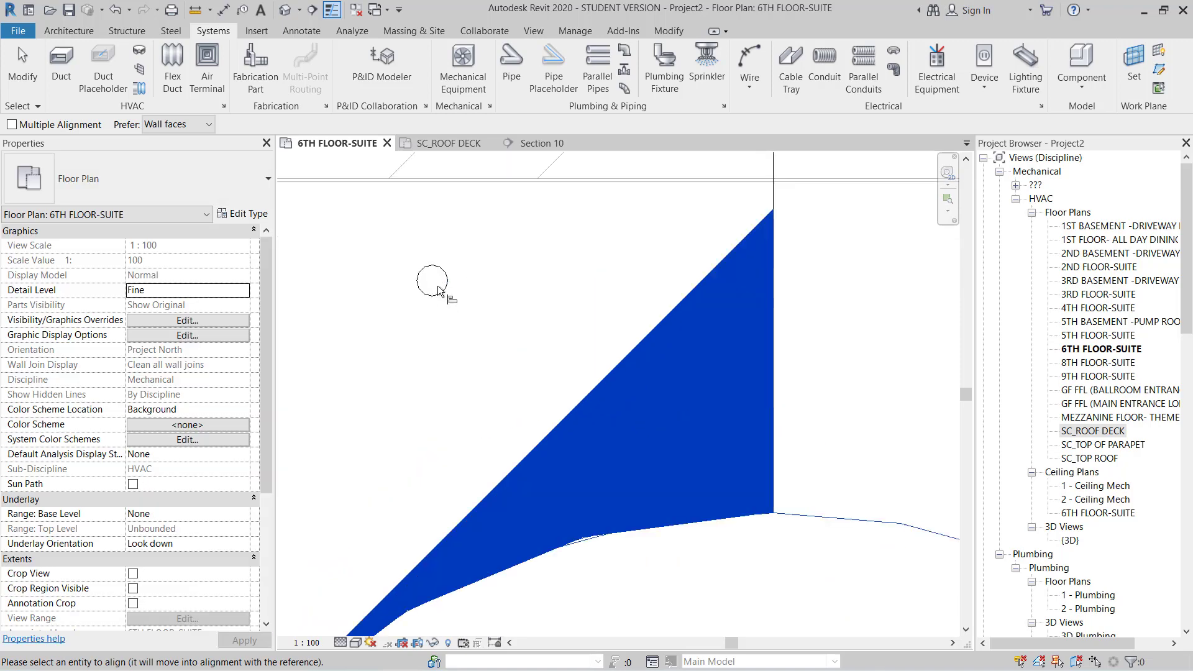
pyautogui.press('Escape')
# Move the vertical riser with MV to the end of the new 20 mm pipe.
pyautogui.click(448, 291)
pyautogui.scroll(-3, 447, 291)
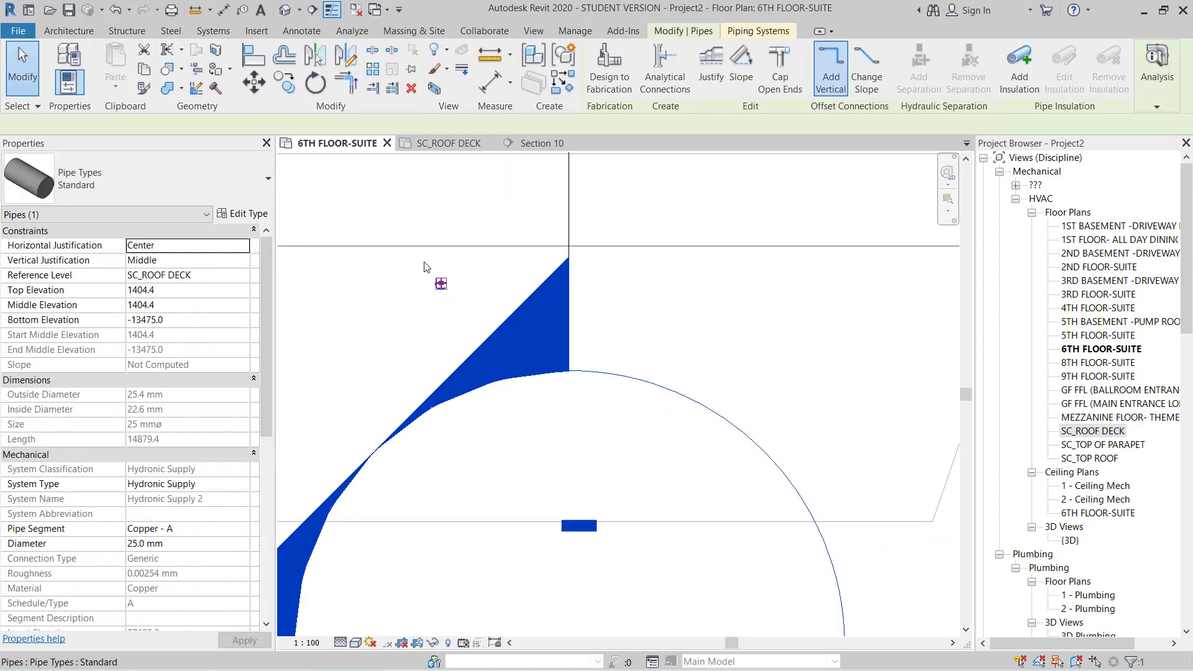
pyautogui.scroll(4, 447, 304)
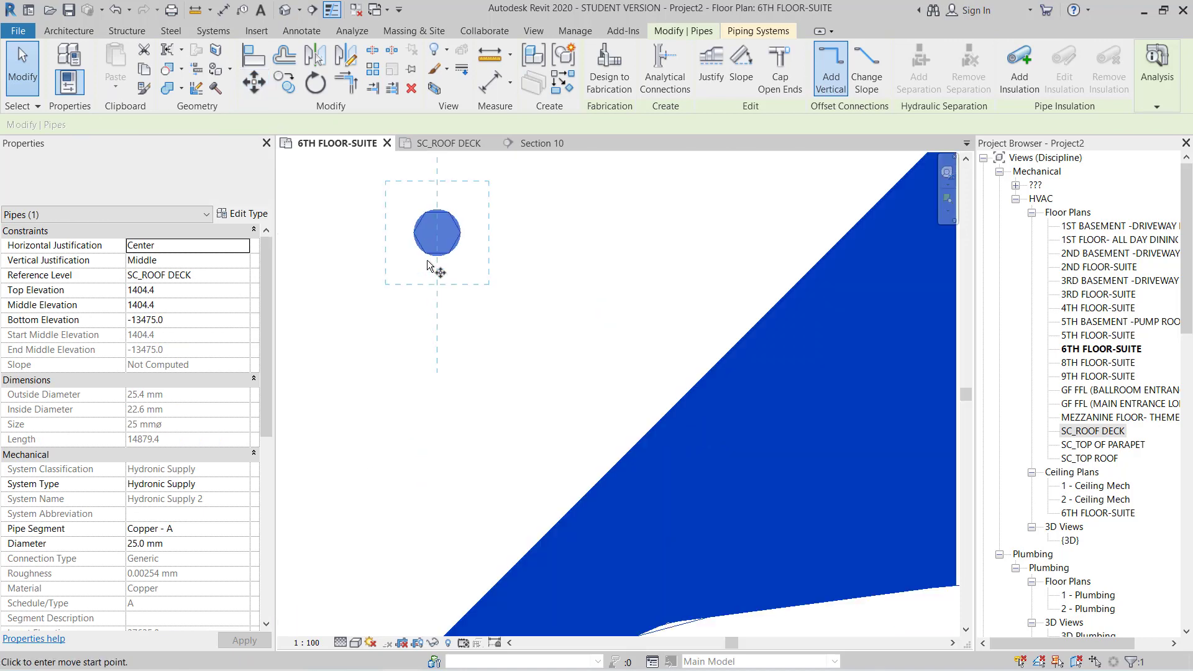
pyautogui.press('m')
pyautogui.press('v')
pyautogui.click(442, 232)
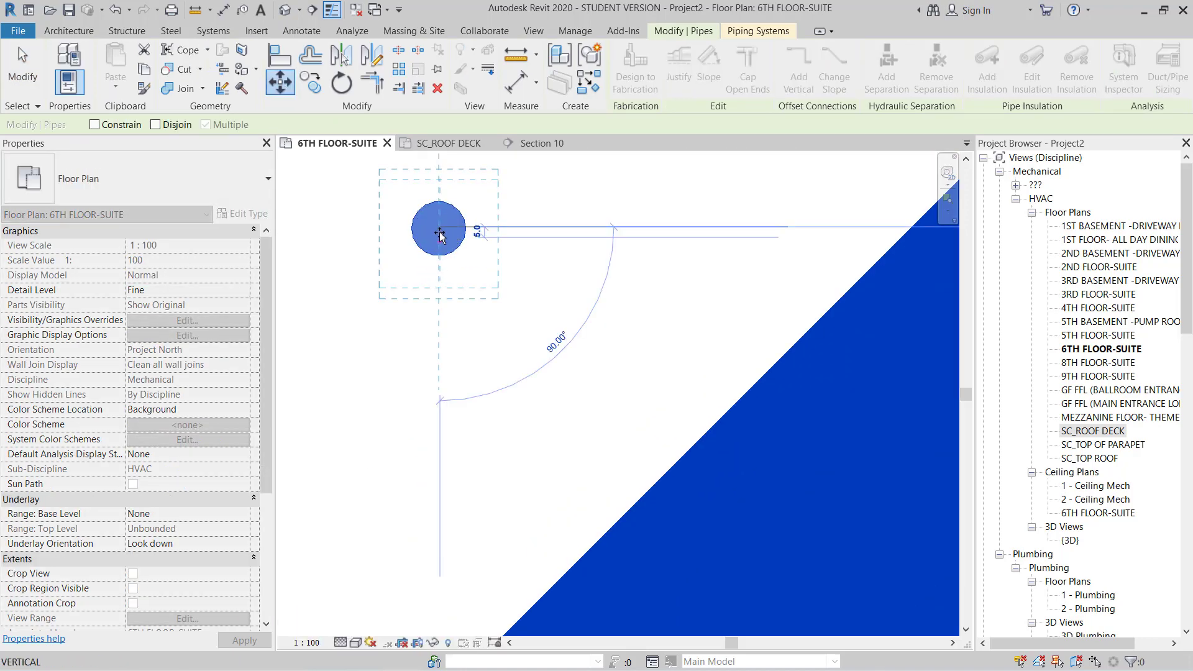
pyautogui.scroll(-4, 460, 243)
pyautogui.moveTo(459, 247); pyautogui.dragTo(628, 254, button='middle')
pyautogui.scroll(2, 507, 258)
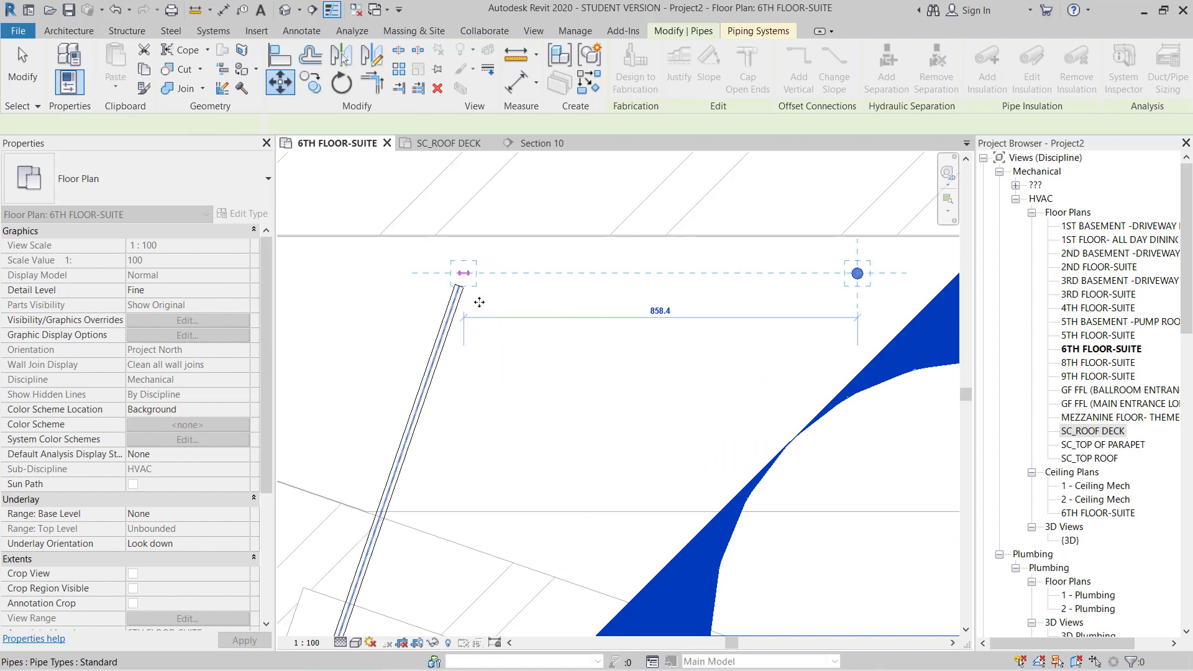
pyautogui.click(460, 285)
pyautogui.press('Escape')
# Drag the diagonal pipe's end grip onto the centre of the octagon riser mark.
pyautogui.scroll(2, 429, 297)
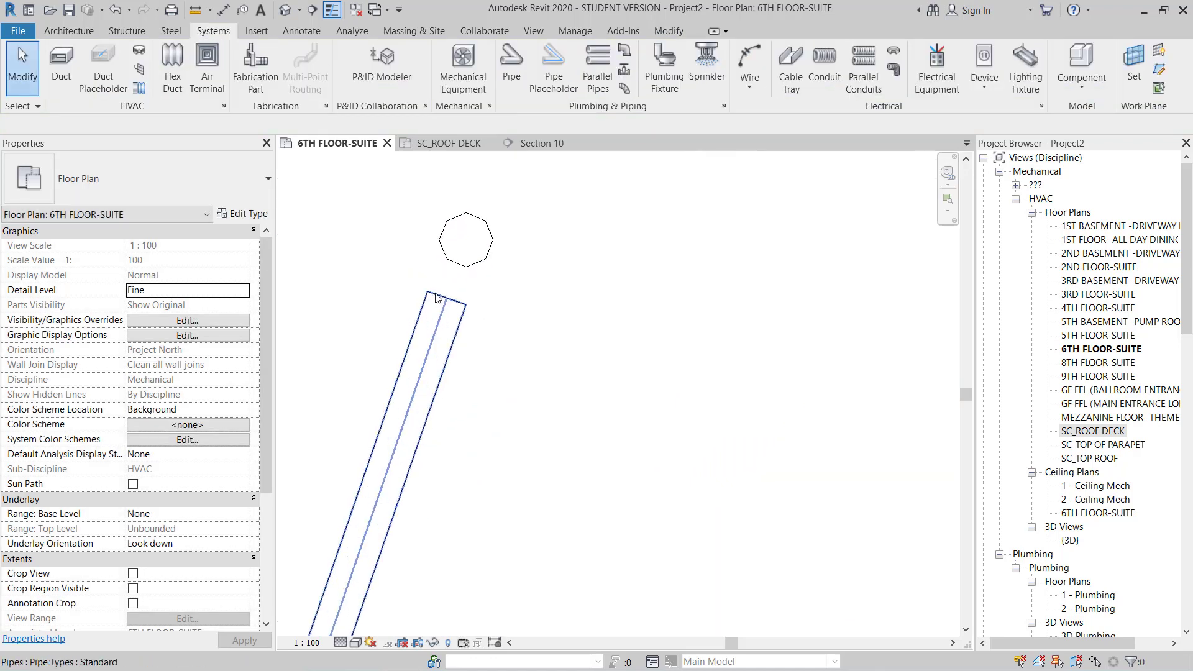
pyautogui.click(442, 297)
pyautogui.moveTo(445, 298); pyautogui.dragTo(466, 241)
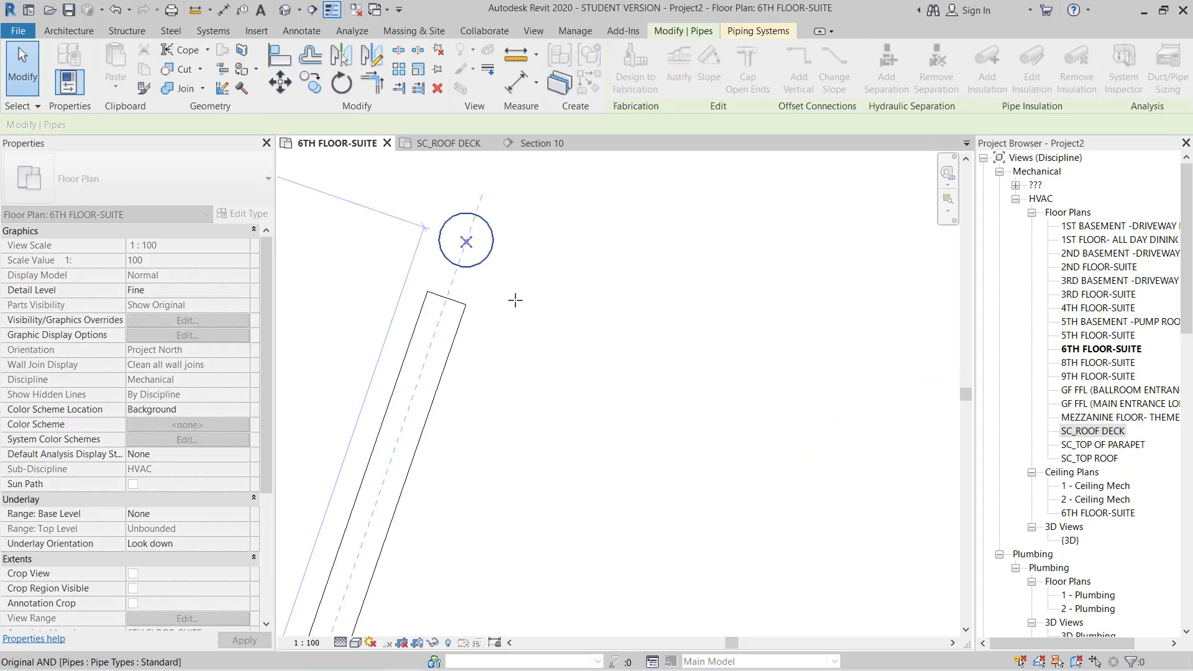
pyautogui.press('Escape')
pyautogui.scroll(-2, 472, 292)
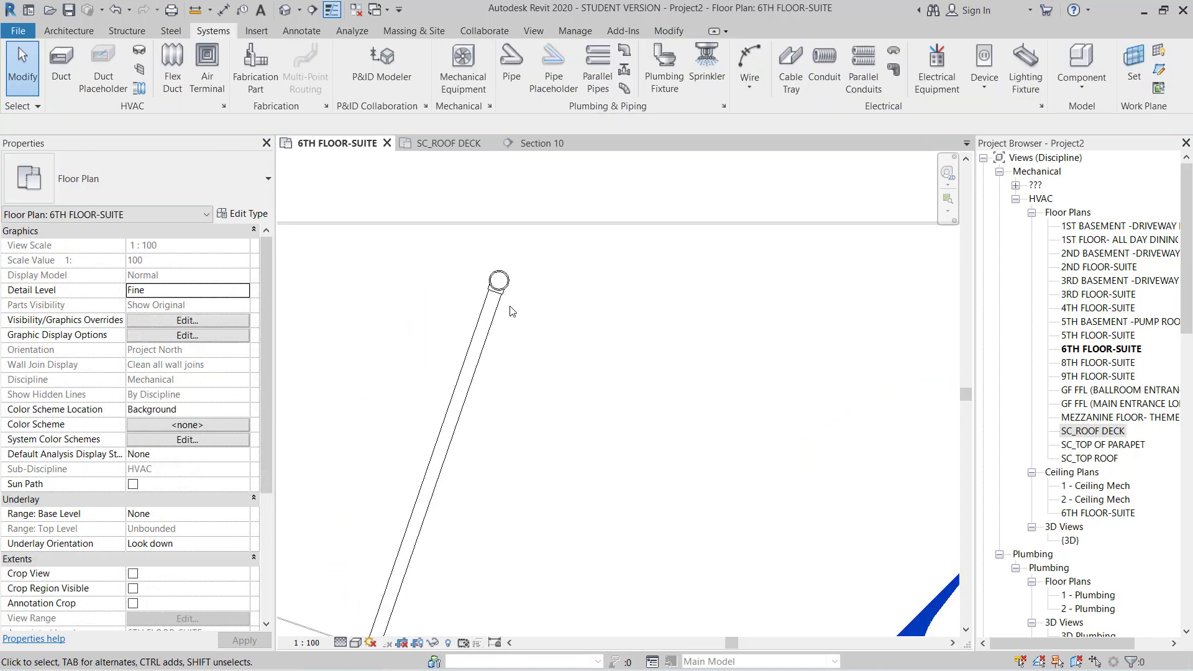
pyautogui.scroll(-3, 449, 269)
pyautogui.scroll(-2, 462, 289)
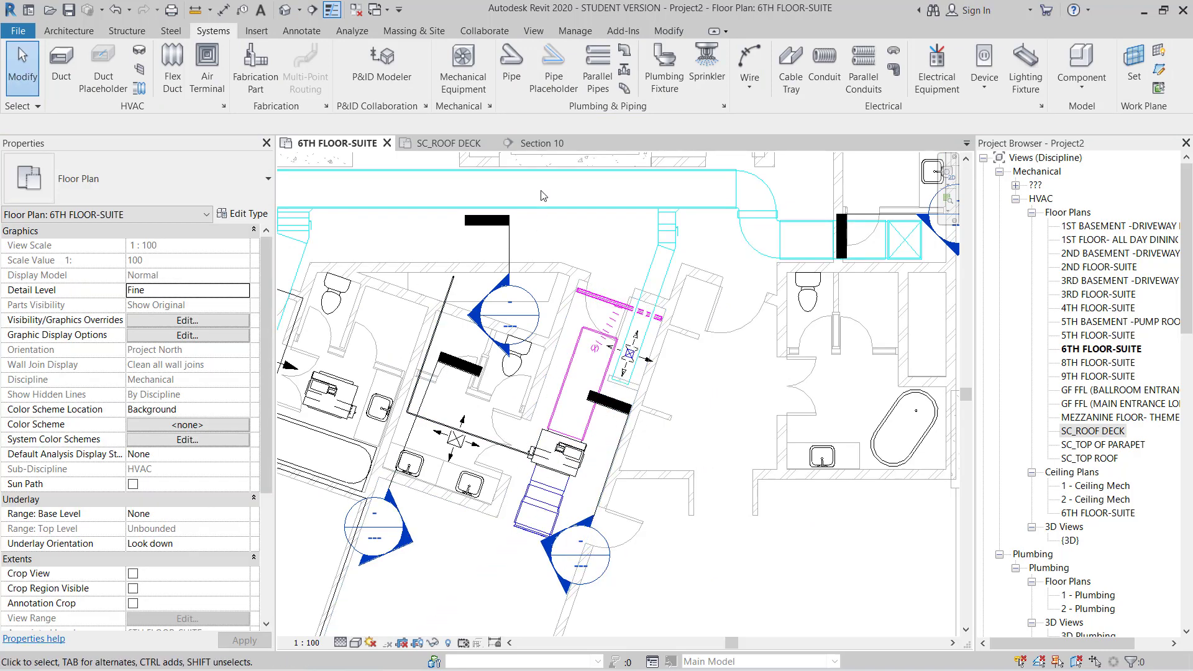
# On SC_ROOF DECK, start a 1500 mm-elevation pipe from the right chiller's connector, then cancel it.
pyautogui.click(455, 144)
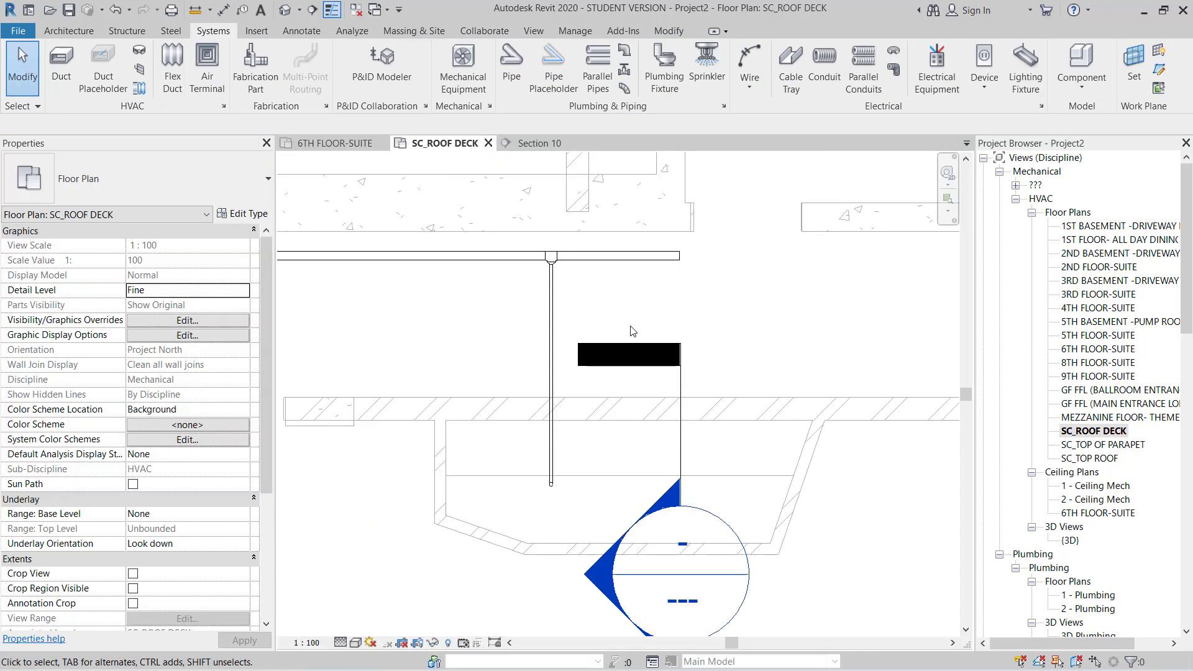
pyautogui.scroll(-2, 632, 331)
pyautogui.scroll(-2, 598, 480)
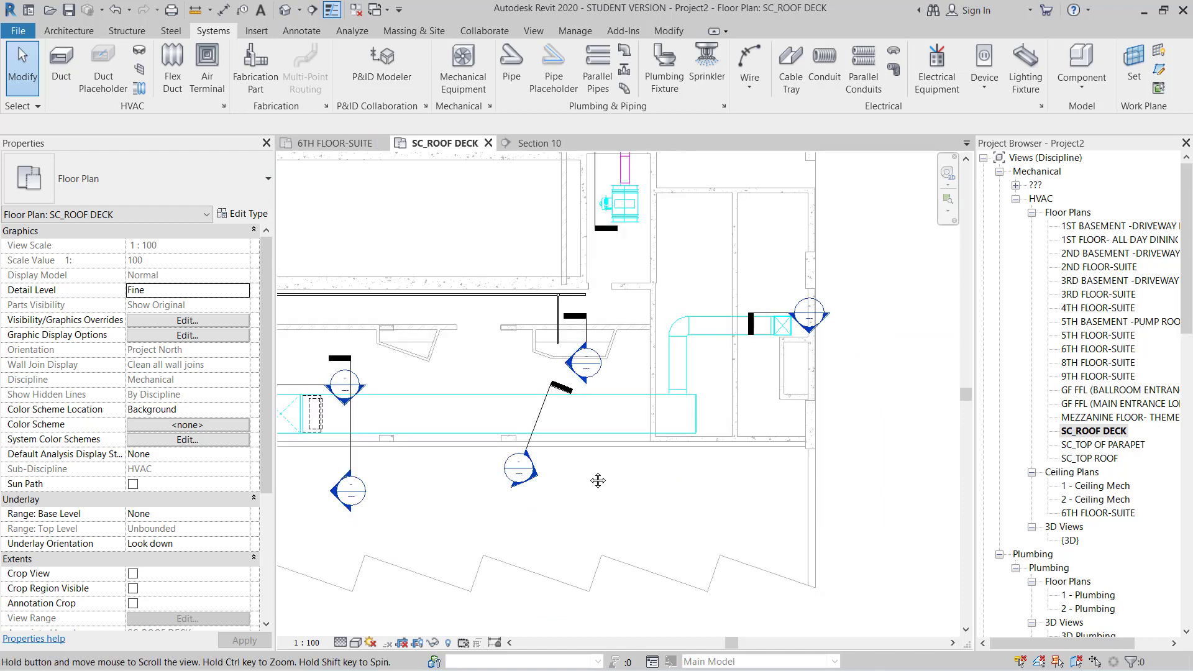
pyautogui.scroll(3, 422, 448)
pyautogui.scroll(-3, 683, 448)
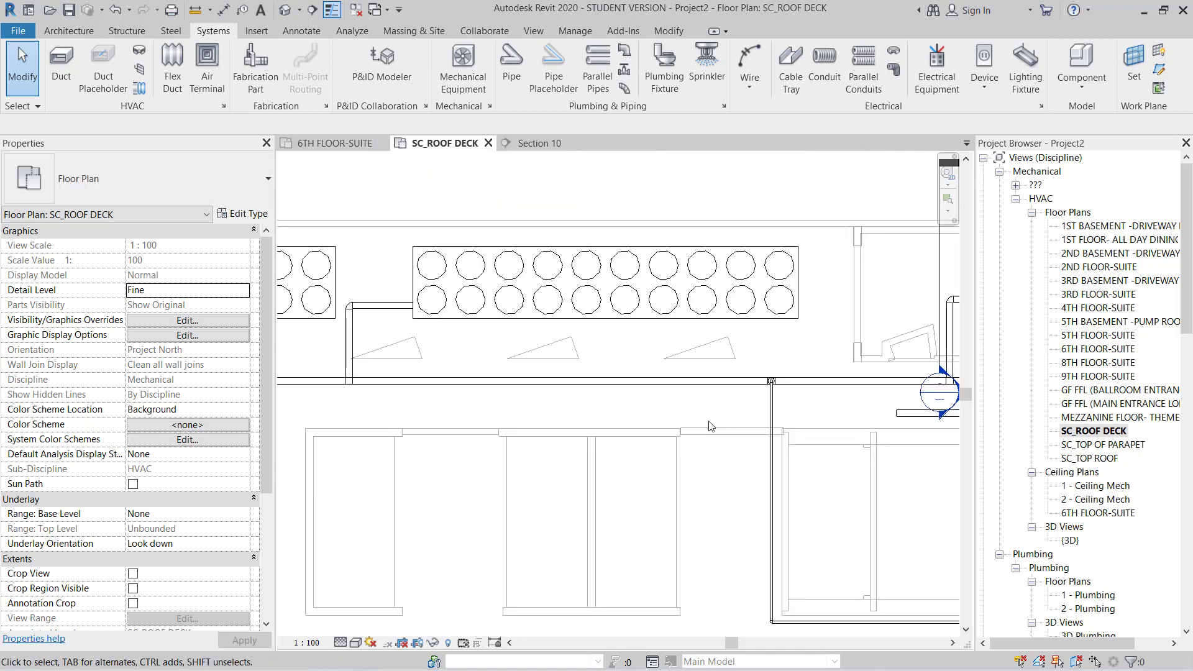
pyautogui.moveTo(808, 386); pyautogui.dragTo(759, 317, button='middle')
pyautogui.click(759, 312)
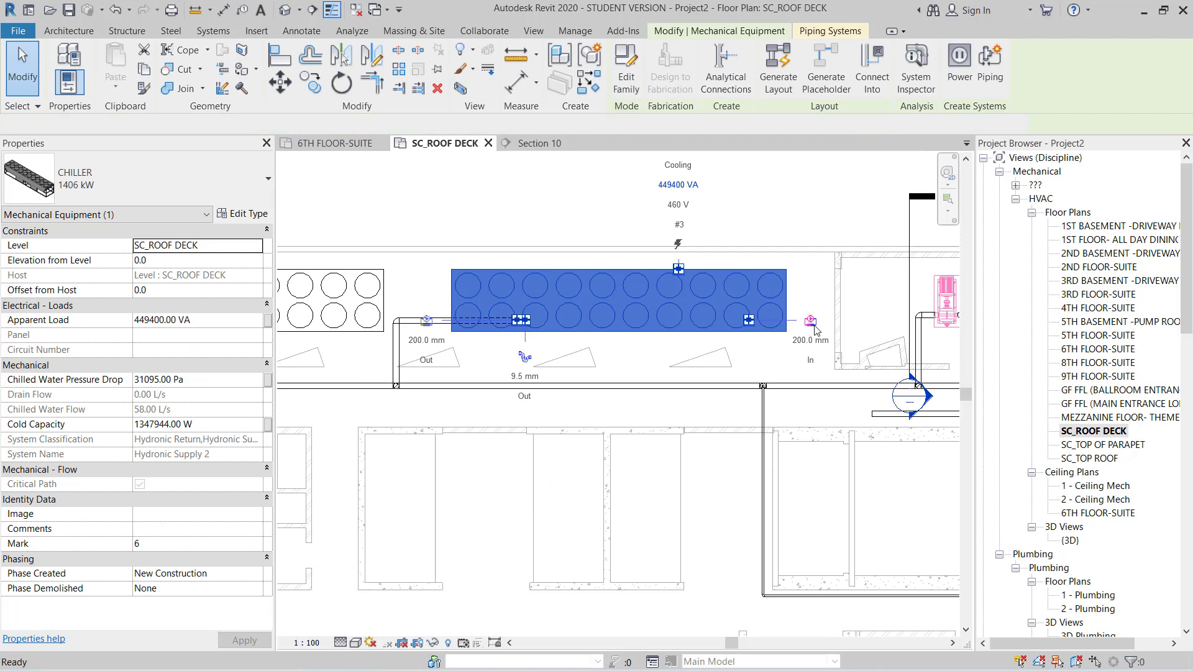
pyautogui.click(811, 322)
pyautogui.write('1500')
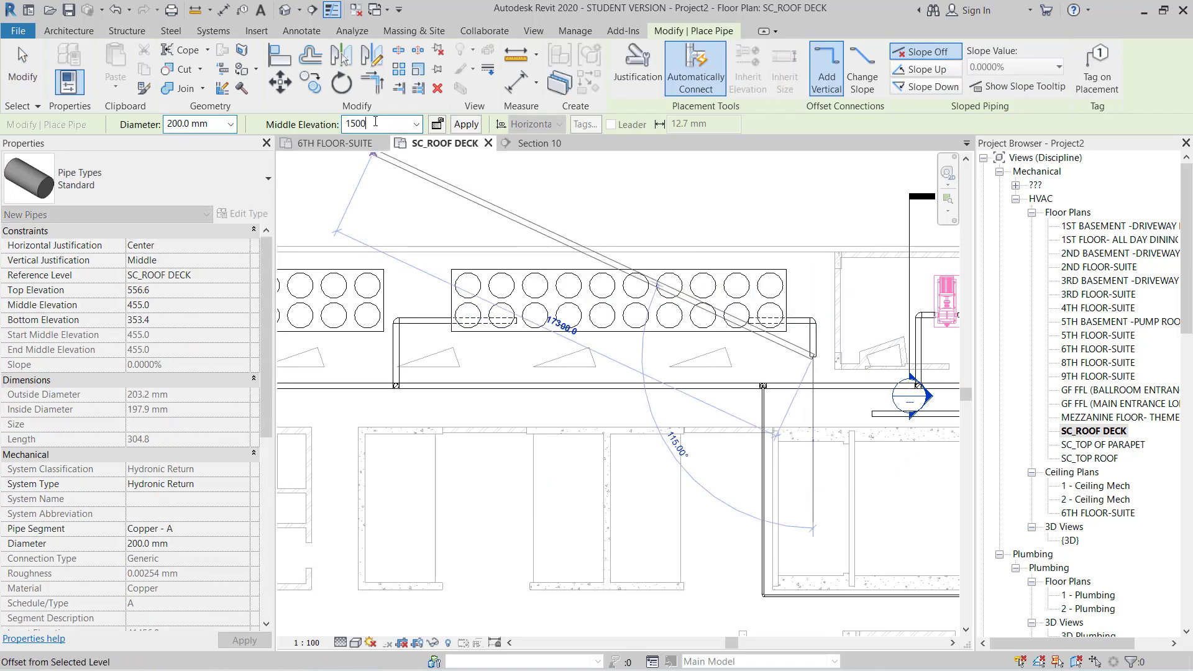
pyautogui.press('Return')
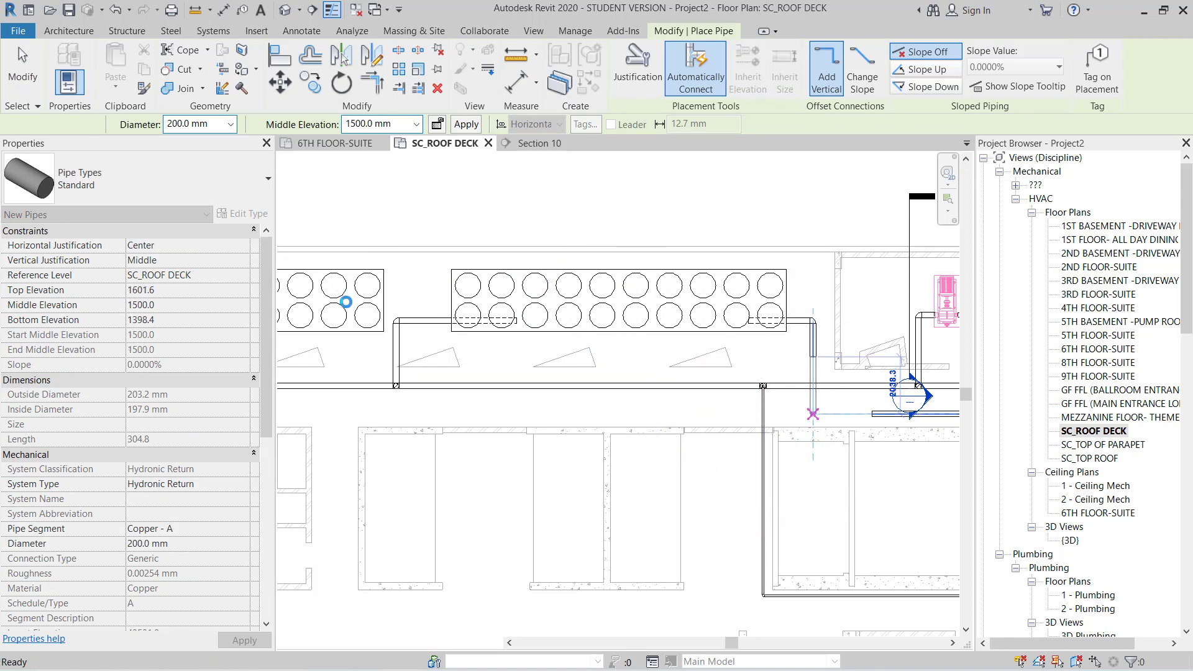
pyautogui.press('Escape')
# Start a 200 mm Hydronic Return pipe at 1500 mm elevation from the left chiller's connector.
pyautogui.click(348, 298)
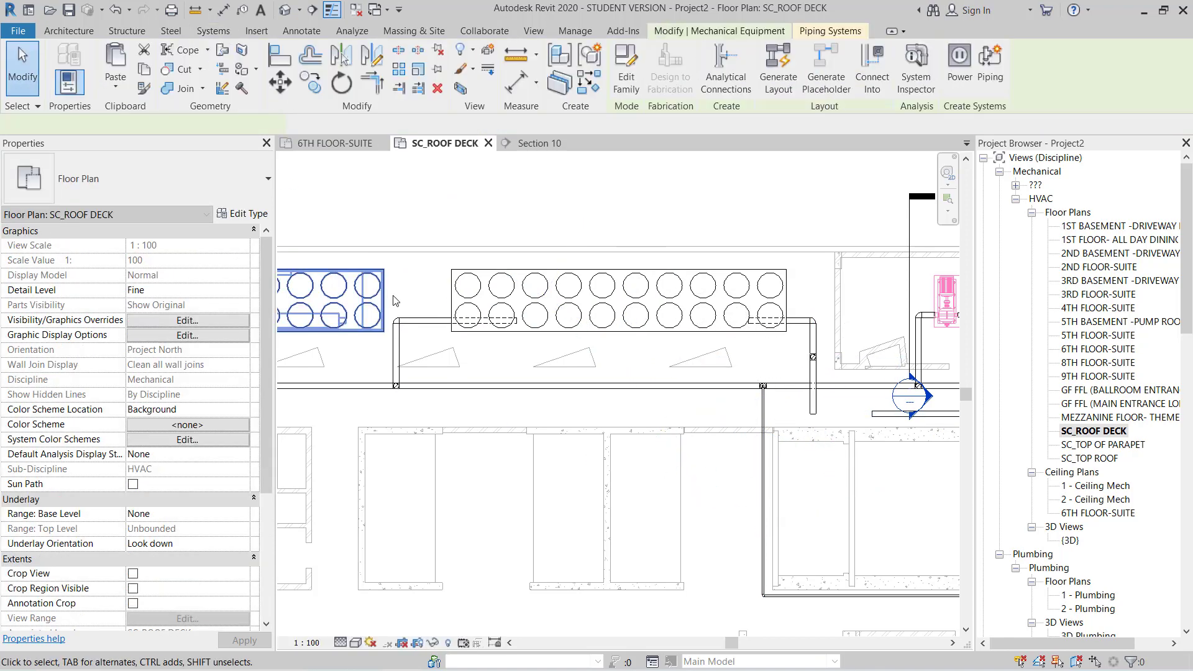
pyautogui.scroll(3, 400, 335)
pyautogui.scroll(2, 407, 348)
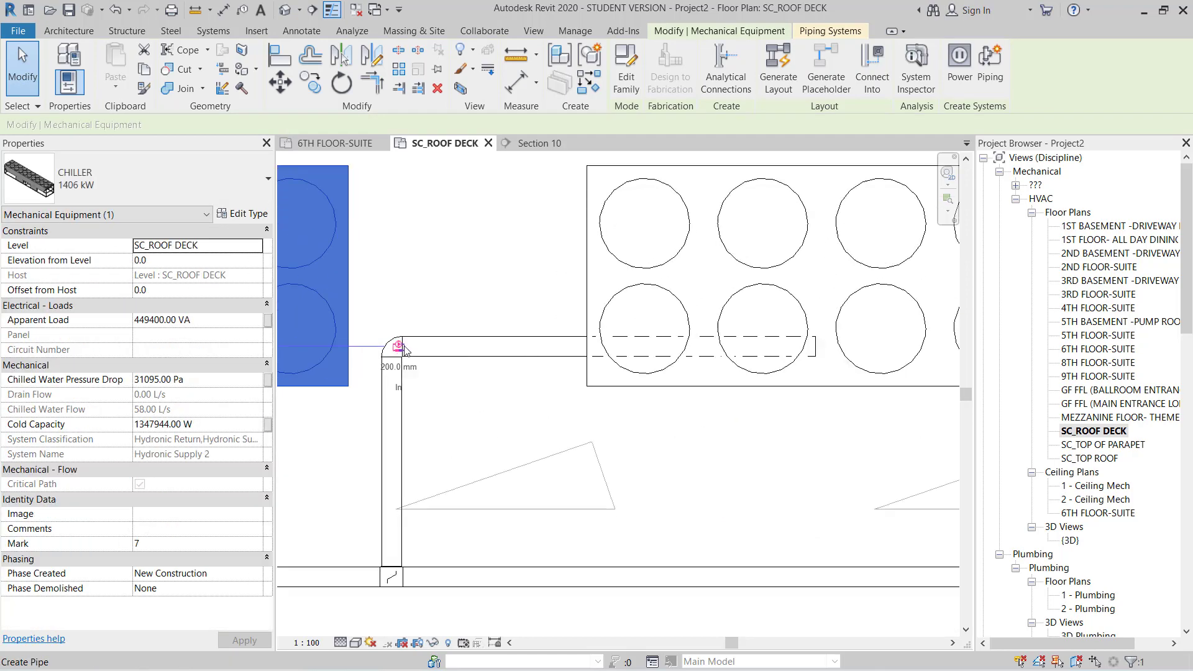
pyautogui.press('p')
pyautogui.press('i')
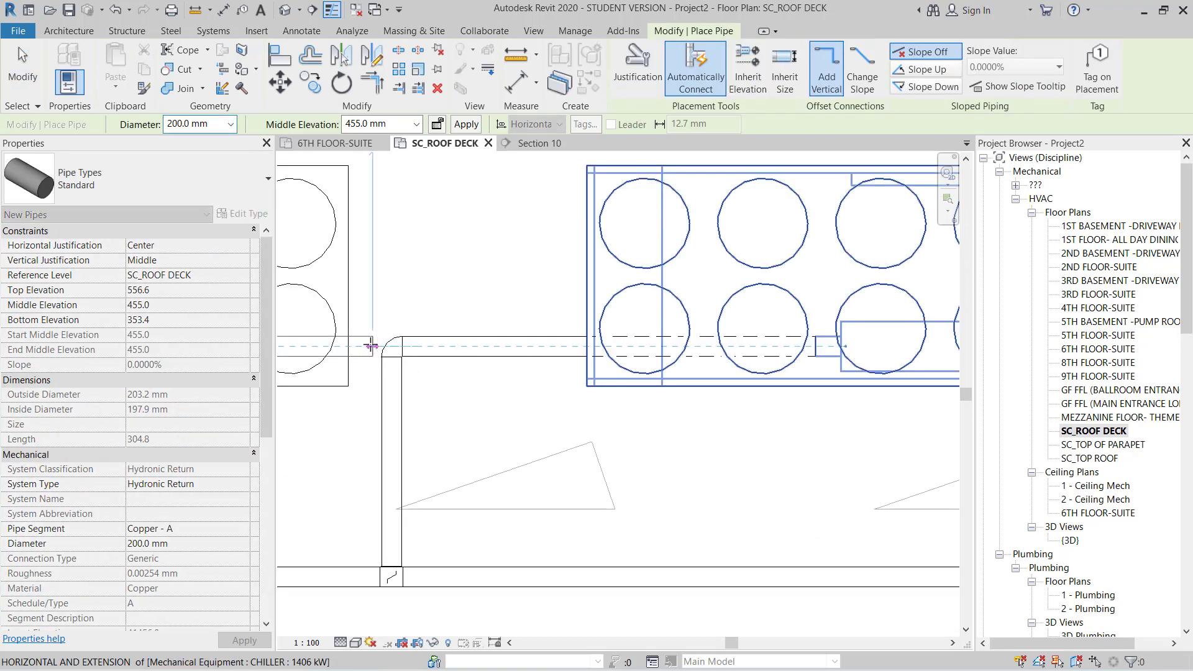
pyautogui.click(371, 346)
pyautogui.write('1500')
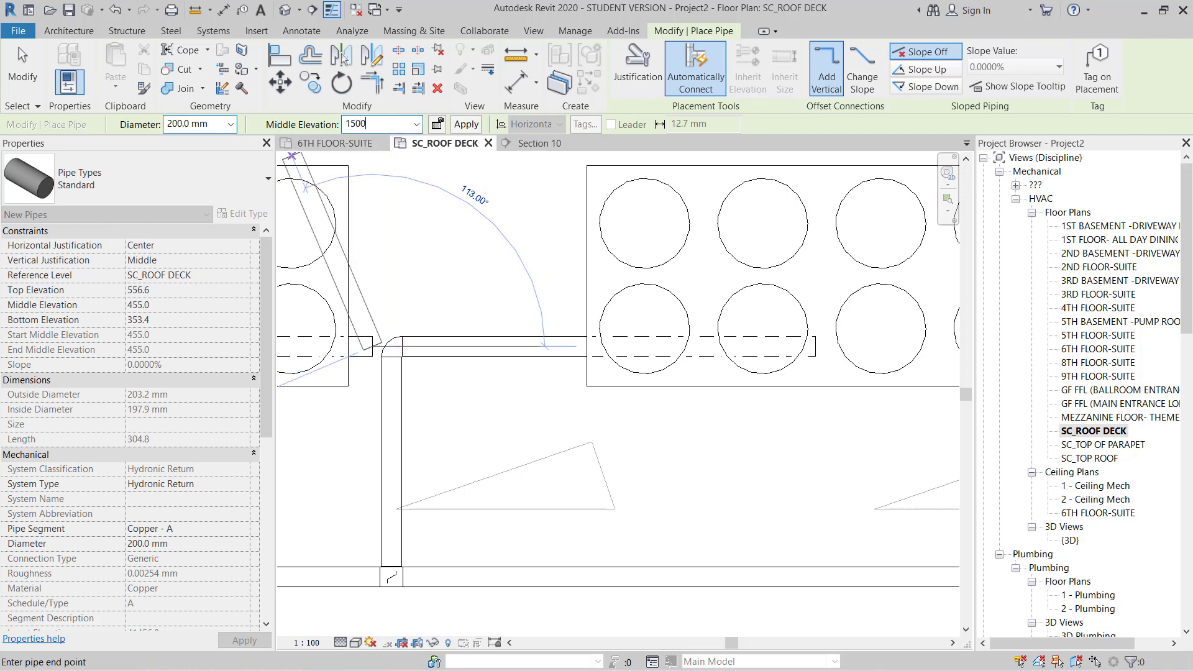
pyautogui.press('Return')
# Draw the left chiller's pipe segment toward the header and end pipe drawing.
pyautogui.moveTo(360, 514); pyautogui.dragTo(419, 346, button='middle')
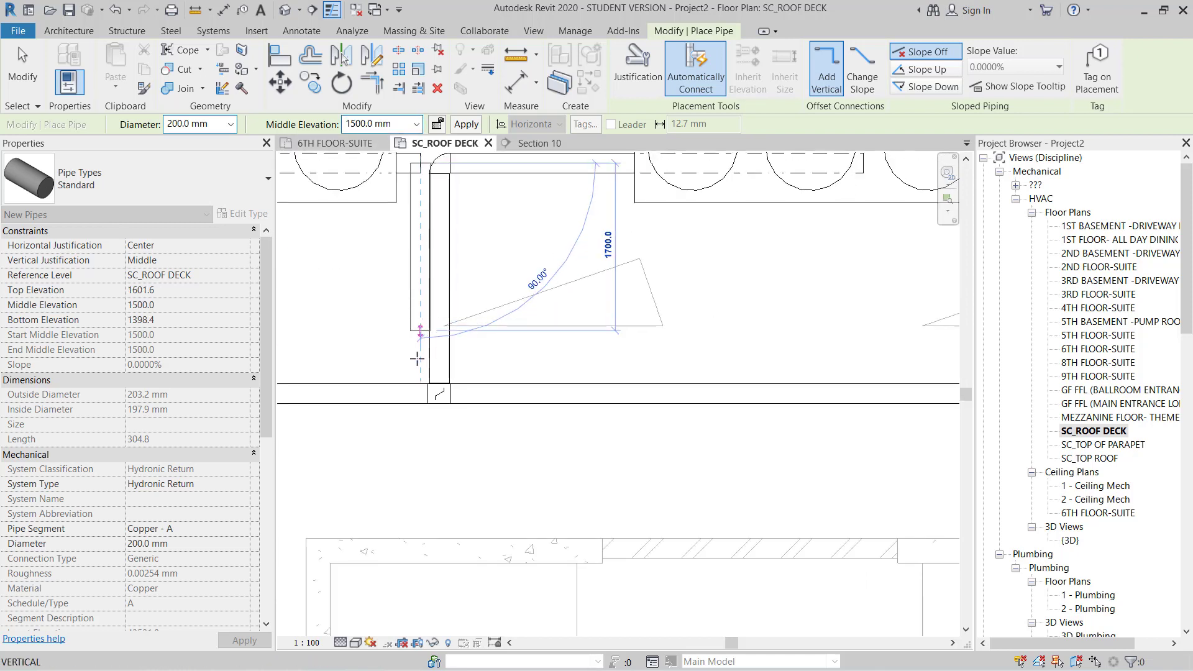
pyautogui.scroll(-3, 405, 439)
pyautogui.click(413, 439)
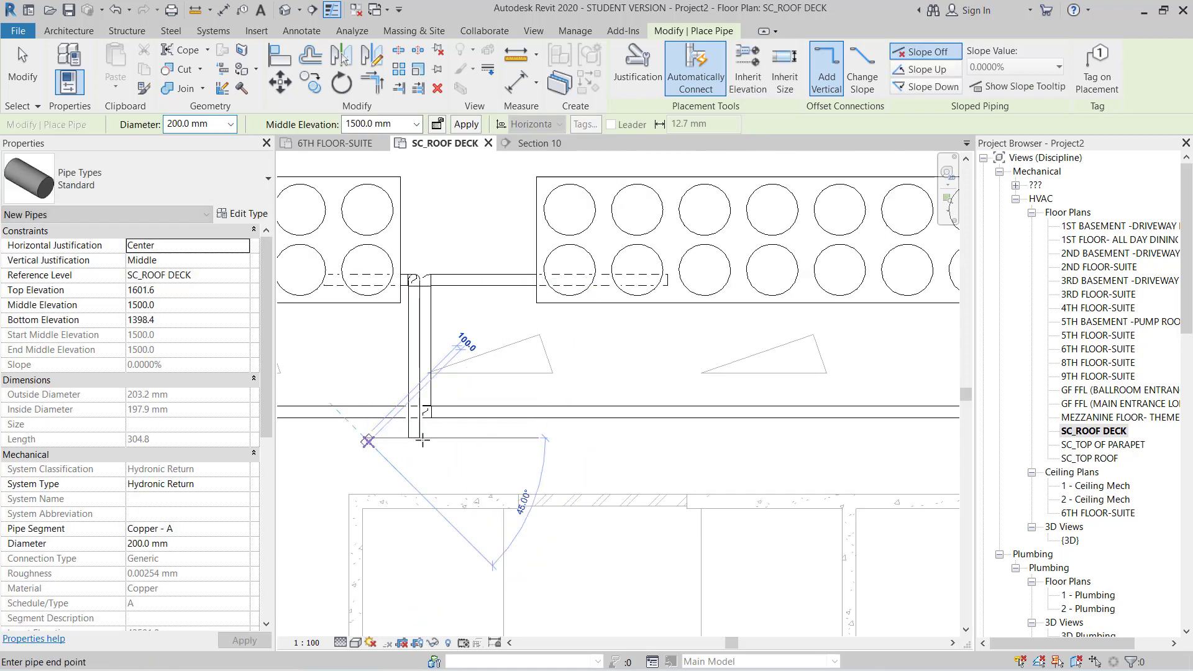
pyautogui.moveTo(591, 441); pyautogui.dragTo(541, 414, button='middle')
pyautogui.scroll(-2, 296, 410)
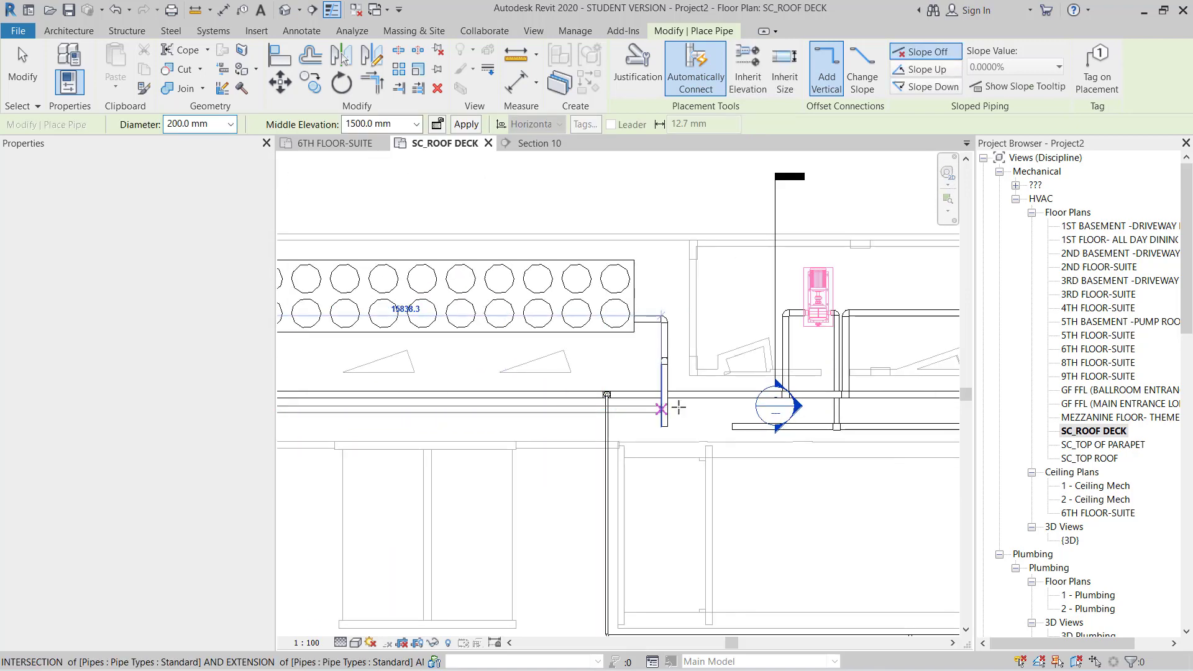
pyautogui.press('Escape')
pyautogui.press('Escape')
pyautogui.scroll(2, 732, 429)
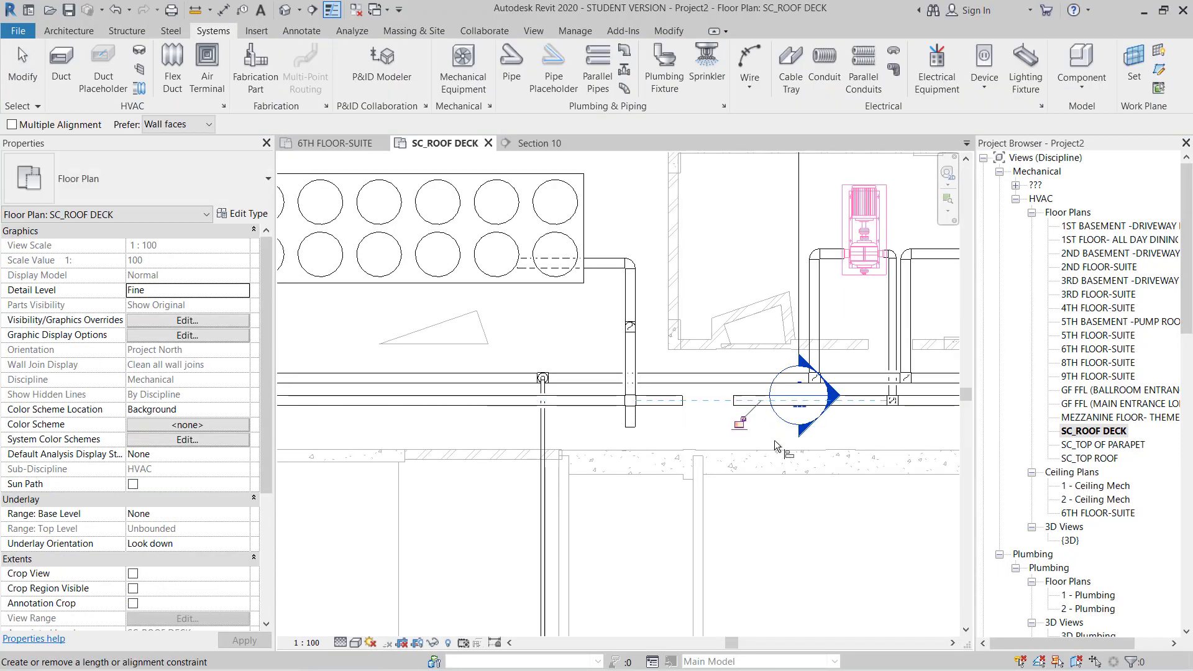
pyautogui.press('Escape')
pyautogui.scroll(3, 707, 405)
# Select the header pipe segment and inspect its right end.
pyautogui.click(647, 401)
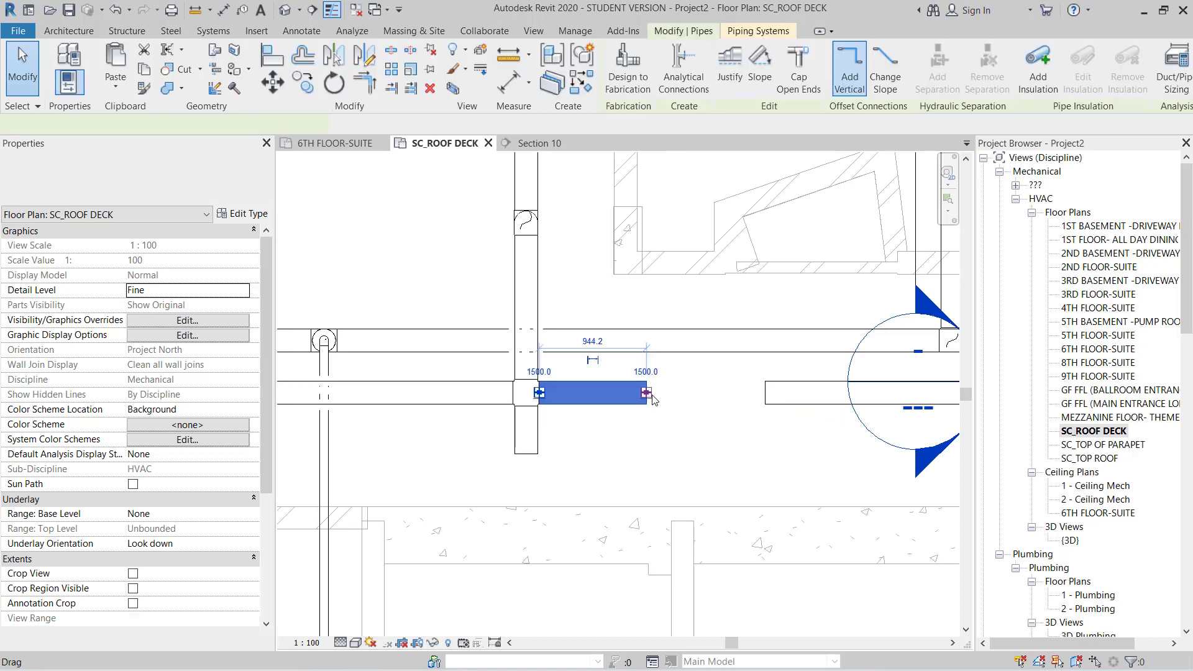
pyautogui.scroll(-1, 724, 411)
pyautogui.scroll(-2, 723, 411)
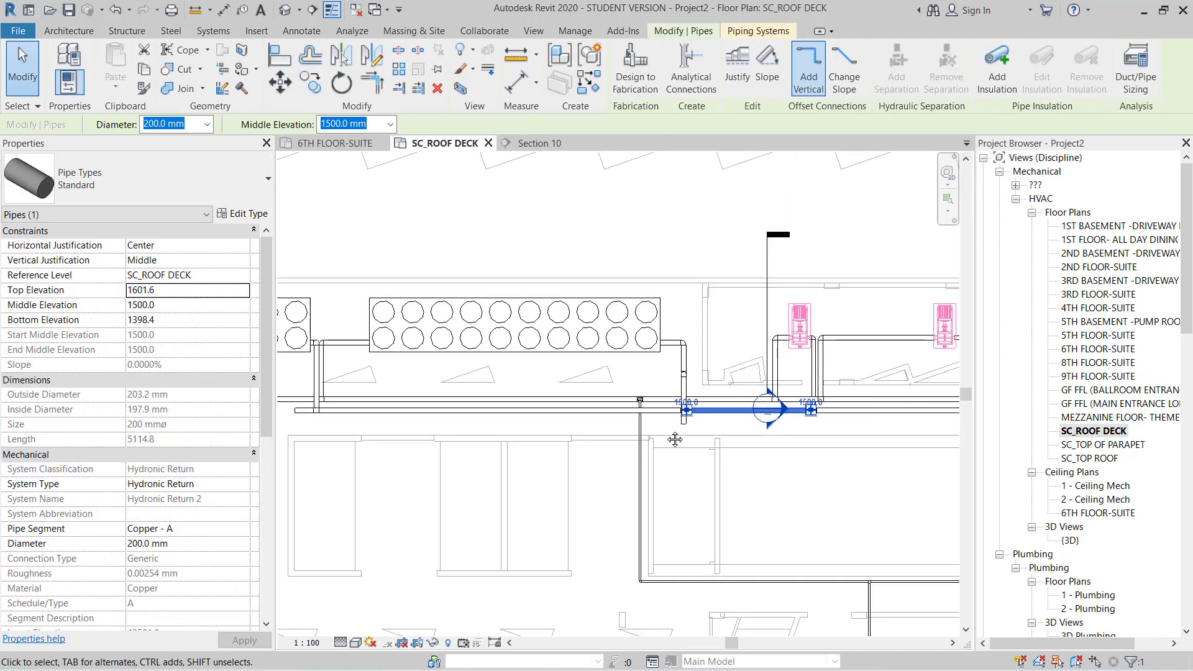
pyautogui.moveTo(723, 412); pyautogui.dragTo(864, 348, button='middle')
pyautogui.scroll(3, 672, 369)
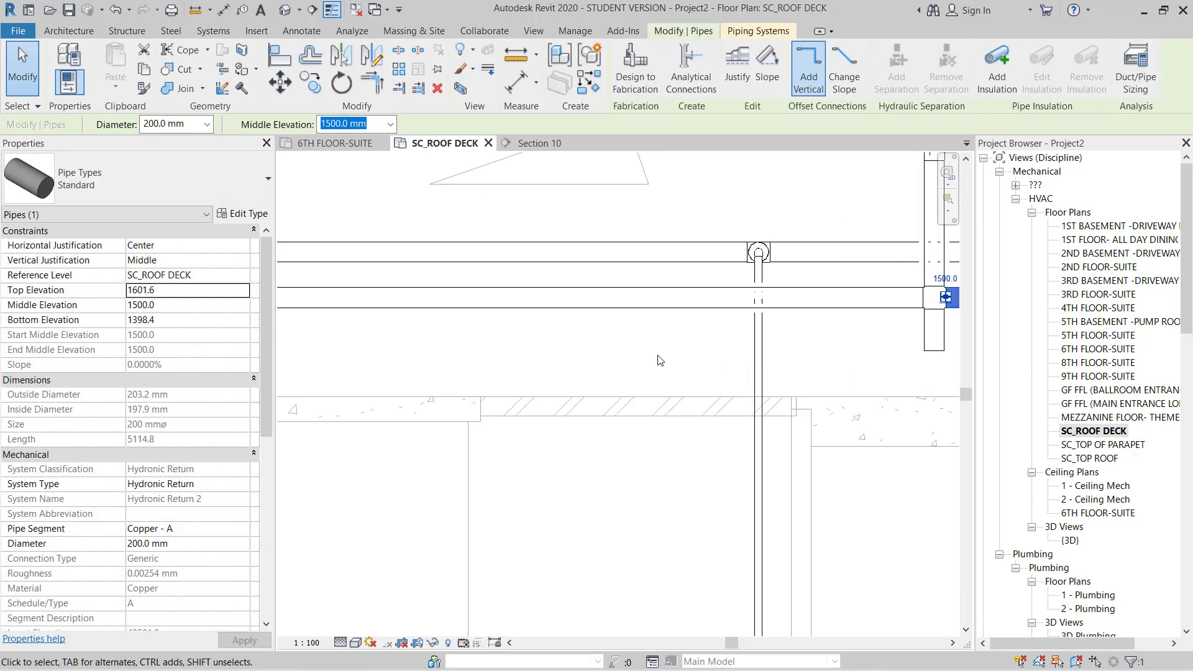
pyautogui.scroll(-2, 665, 325)
pyautogui.scroll(3, 687, 371)
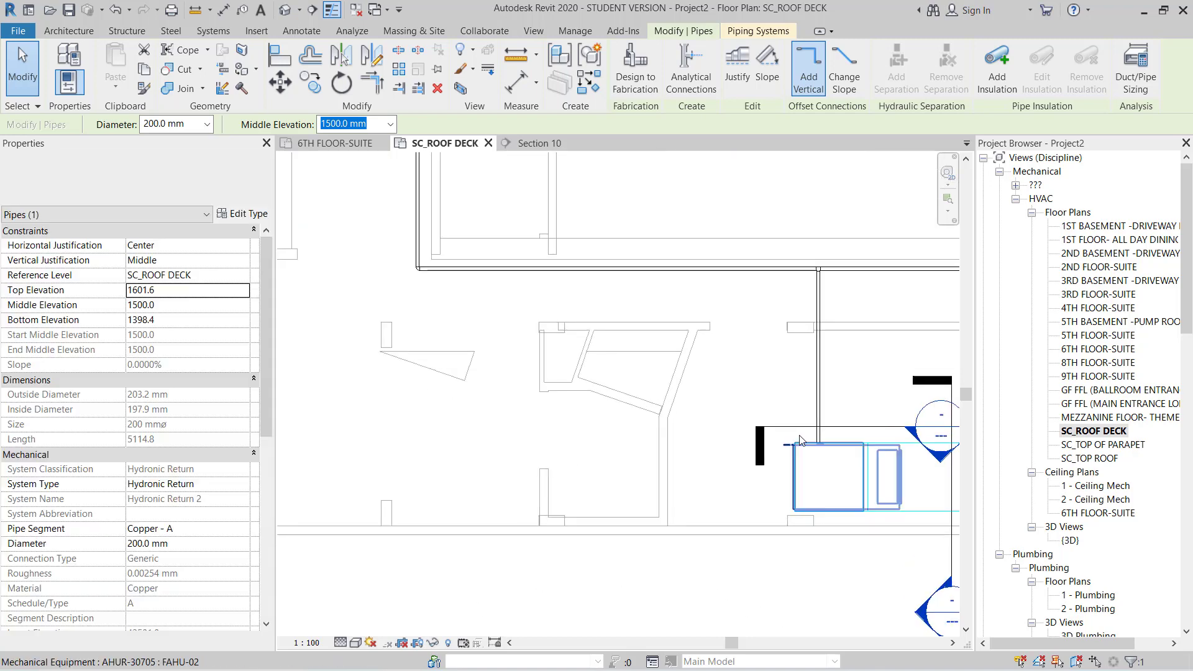
pyautogui.scroll(2, 807, 472)
# Draw an 80 mm pipe from FAHU-02's Out connector up to the roof-deck header.
pyautogui.click(764, 449)
pyautogui.scroll(2, 764, 448)
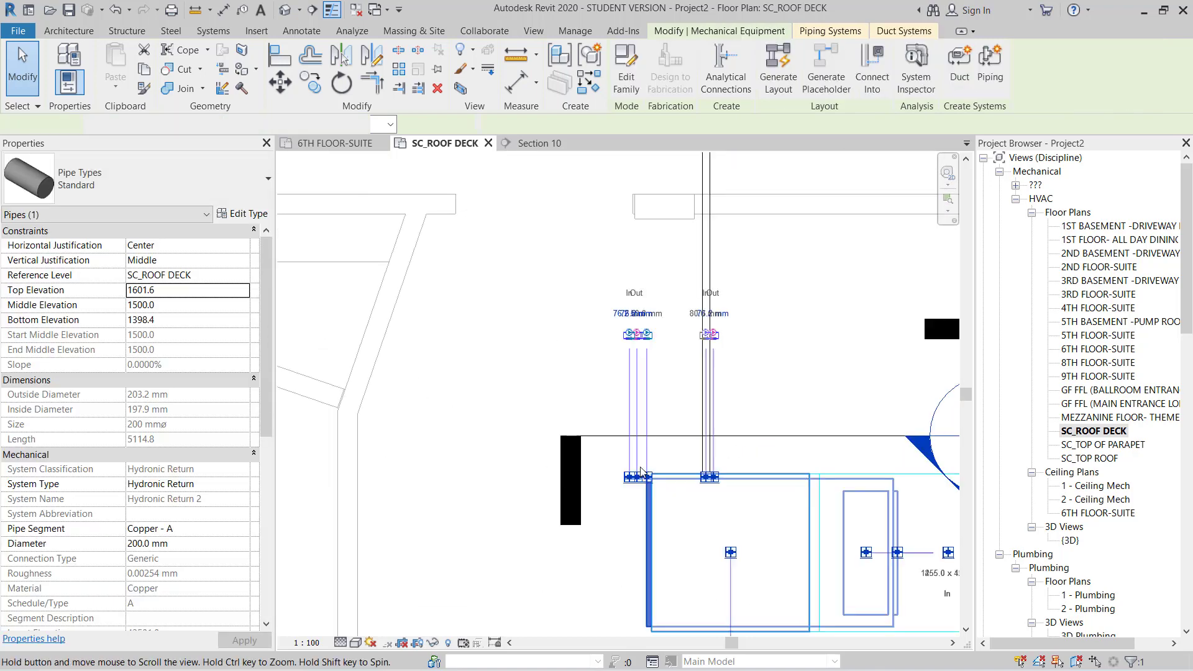
pyautogui.scroll(2, 727, 292)
pyautogui.scroll(2, 727, 288)
pyautogui.scroll(1, 727, 288)
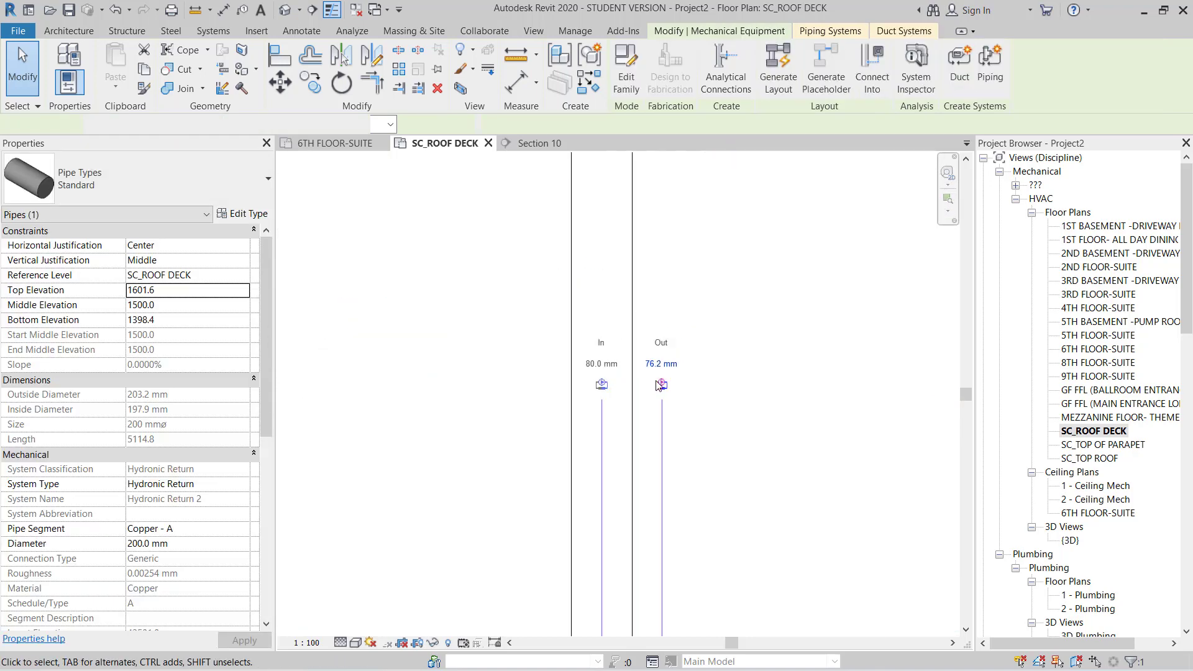
pyautogui.click(661, 385)
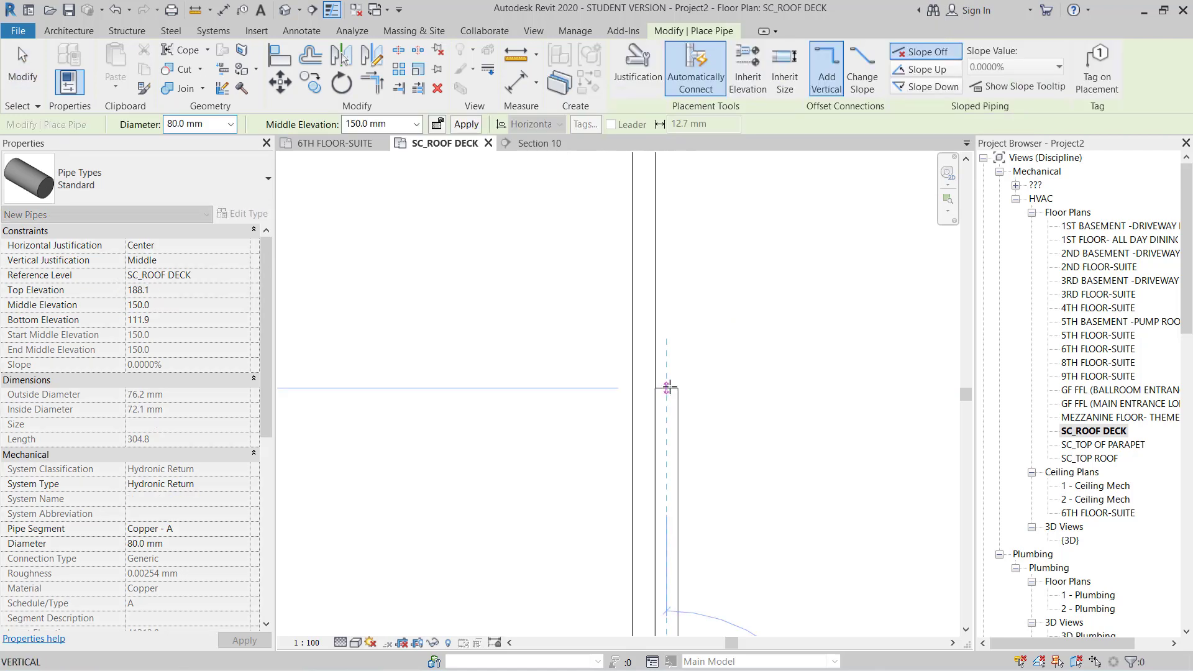
pyautogui.scroll(-2, 665, 436)
pyautogui.scroll(-2, 660, 480)
pyautogui.moveTo(660, 479); pyautogui.dragTo(661, 584, button='middle')
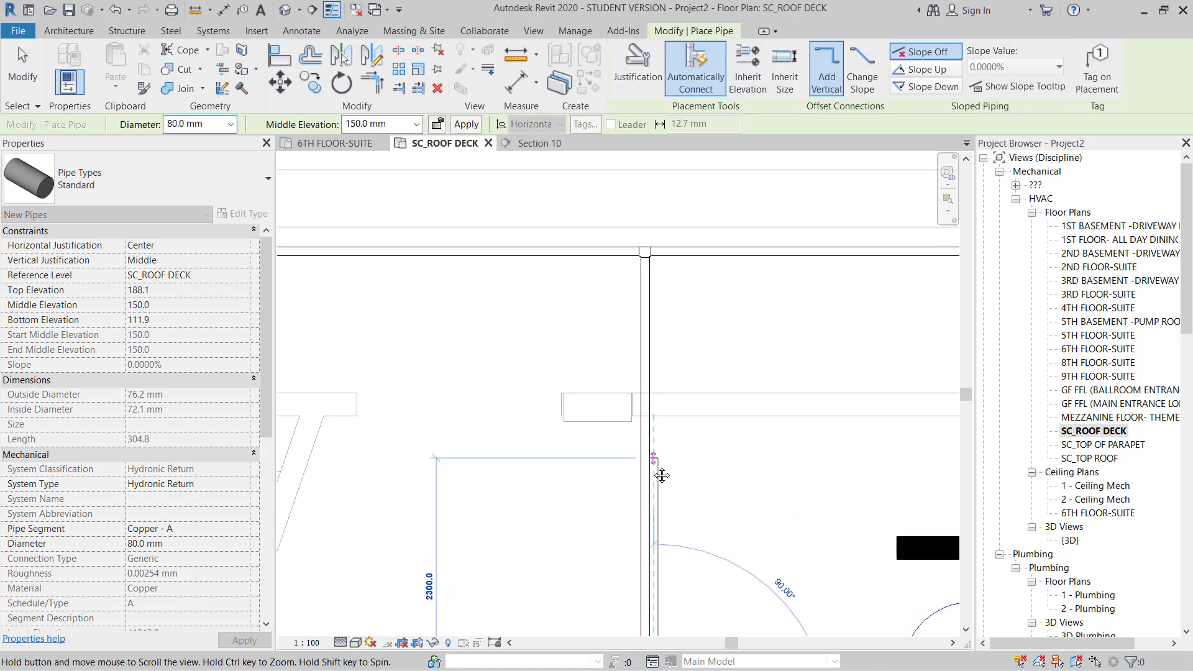
pyautogui.moveTo(671, 304); pyautogui.dragTo(672, 331, button='middle')
pyautogui.click(659, 303)
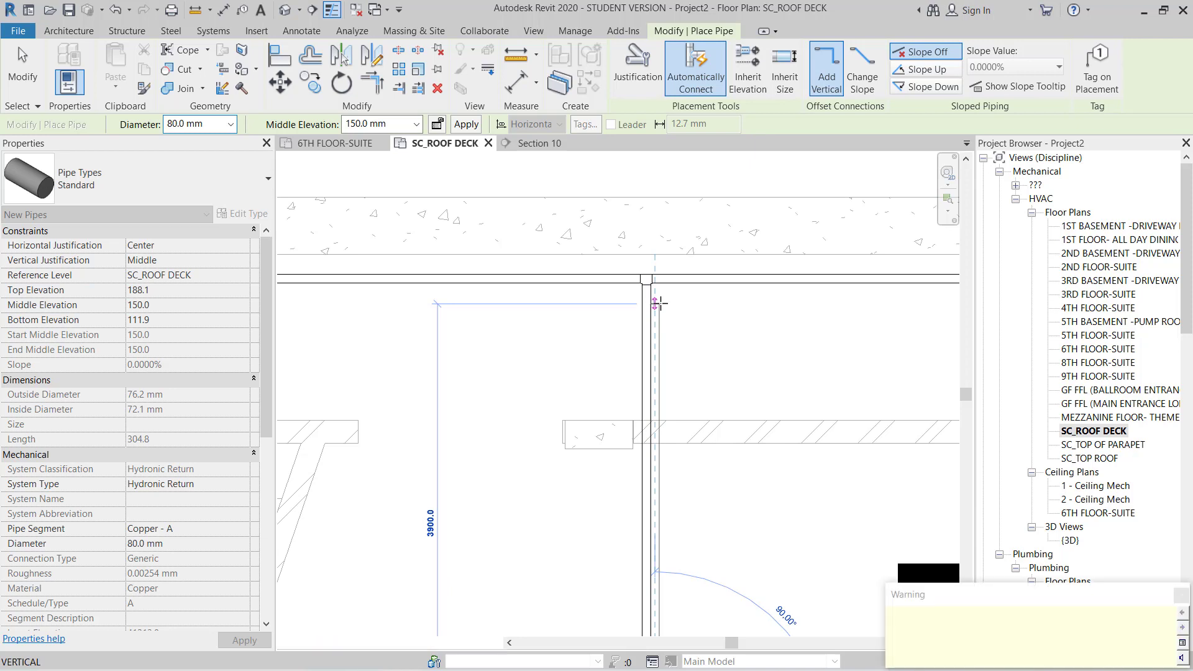
# Pan across the roof deck to review the new pipe and end pipe placement.
pyautogui.moveTo(400, 319)
pyautogui.mouseDown(button='middle')
pyautogui.moveTo(538, 346)
pyautogui.moveTo(631, 399)
pyautogui.moveTo(859, 406)
pyautogui.moveTo(583, 402)
pyautogui.moveTo(572, 389)
pyautogui.mouseUp(button='middle')
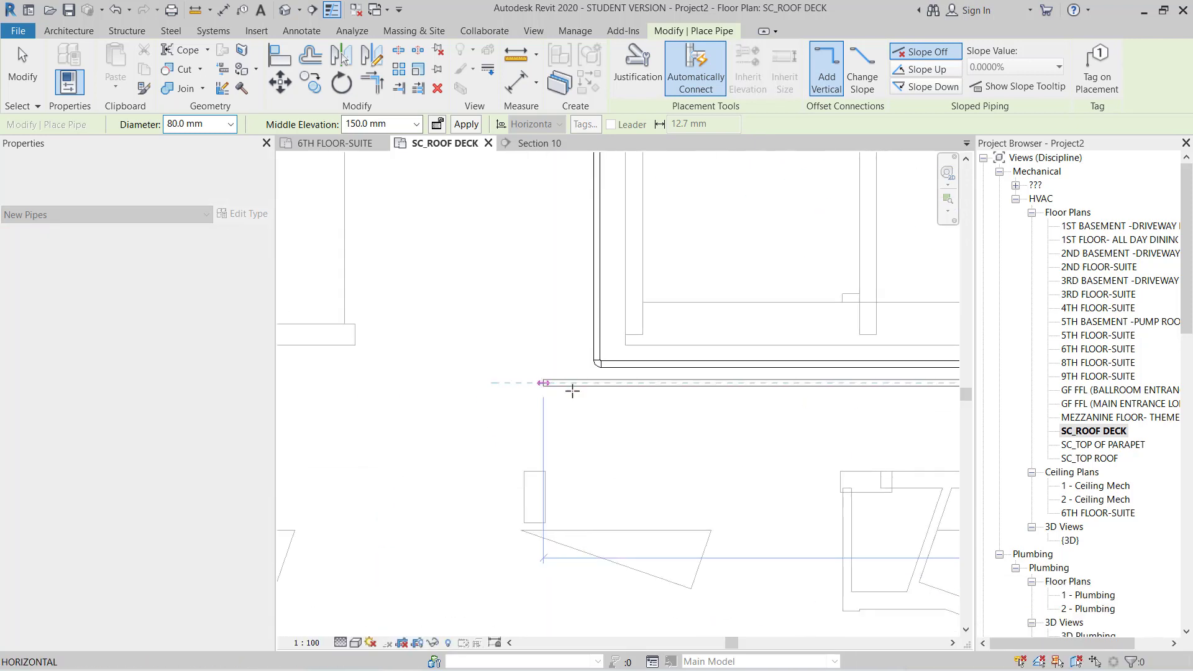
pyautogui.moveTo(575, 316)
pyautogui.mouseDown(button='middle')
pyautogui.moveTo(607, 459)
pyautogui.moveTo(608, 527)
pyautogui.moveTo(613, 368)
pyautogui.mouseUp(button='middle')
pyautogui.scroll(3, 612, 369)
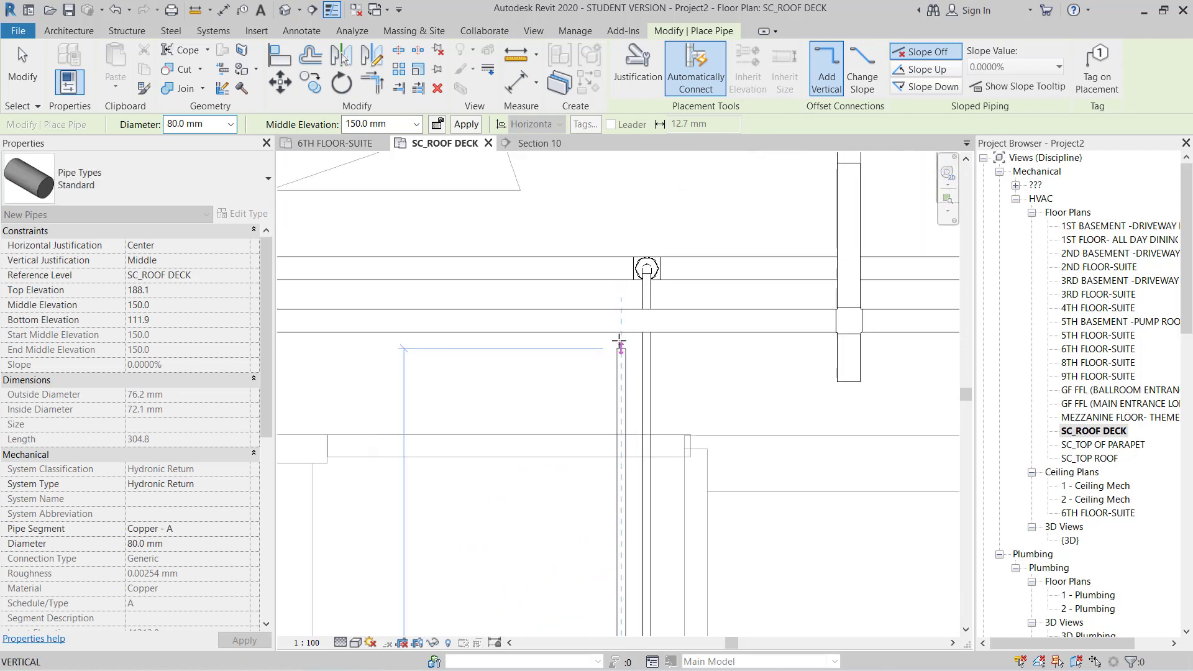
pyautogui.press('Escape')
pyautogui.press('Escape')
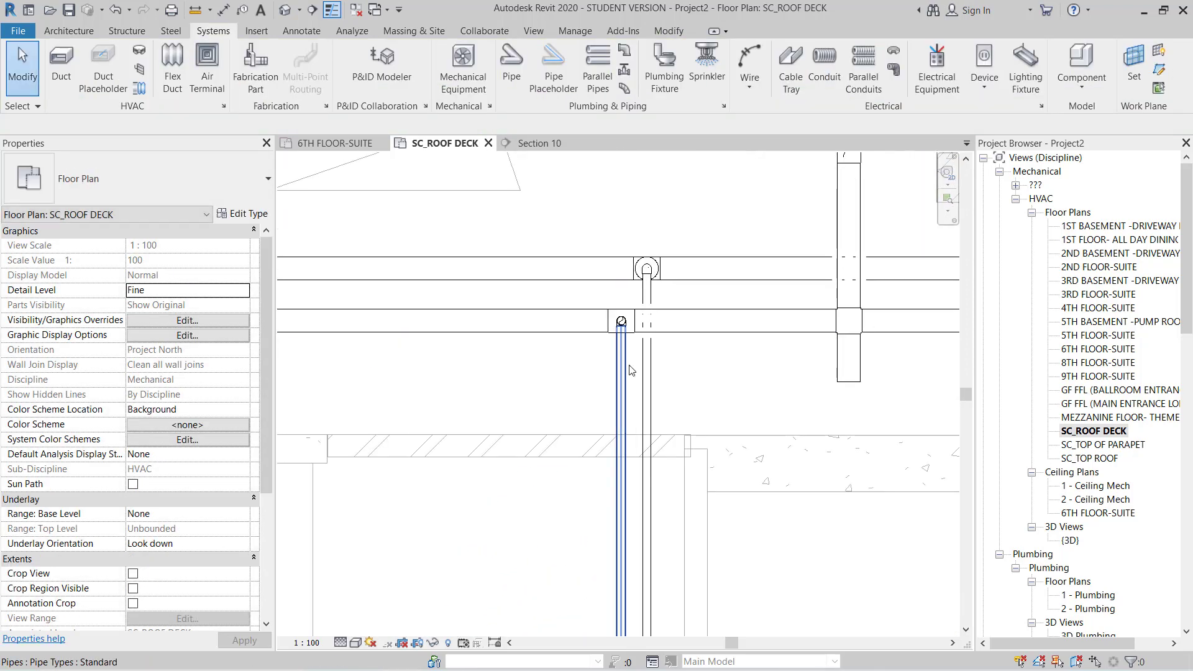
# Delete the stray elbow fitting near the pipe tee.
pyautogui.scroll(-3, 629, 365)
pyautogui.moveTo(799, 344)
pyautogui.mouseDown(button='middle')
pyautogui.moveTo(799, 469)
pyautogui.moveTo(560, 326)
pyautogui.mouseUp(button='middle')
pyautogui.scroll(5, 511, 358)
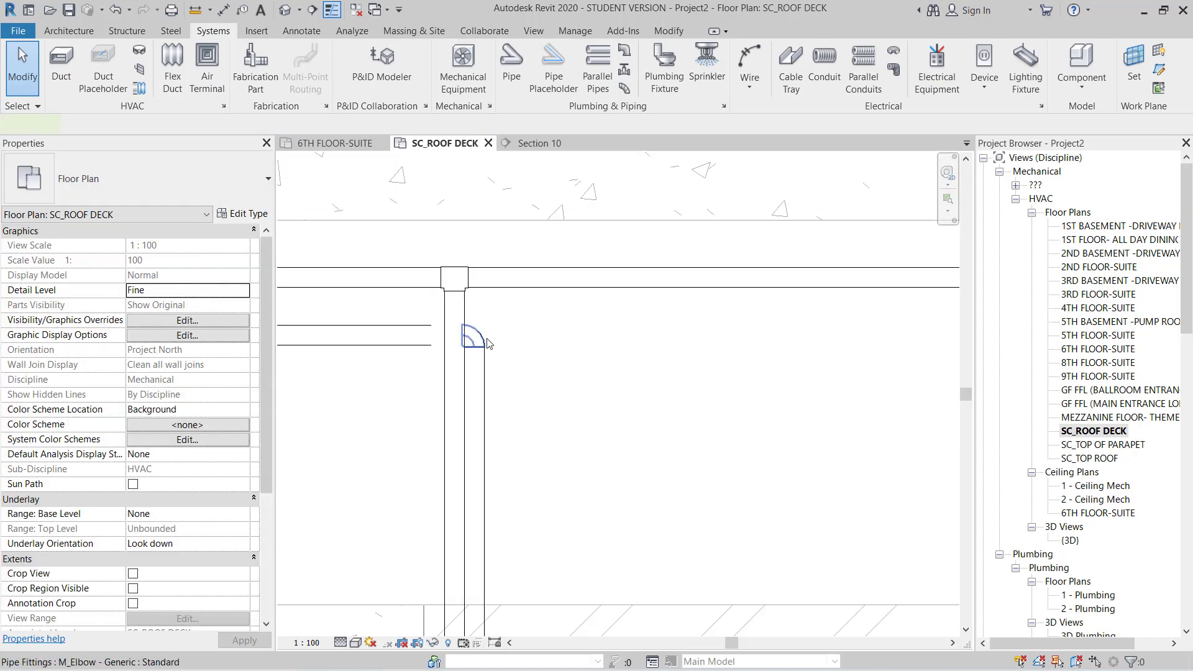
pyautogui.click(487, 343)
pyautogui.press('Delete')
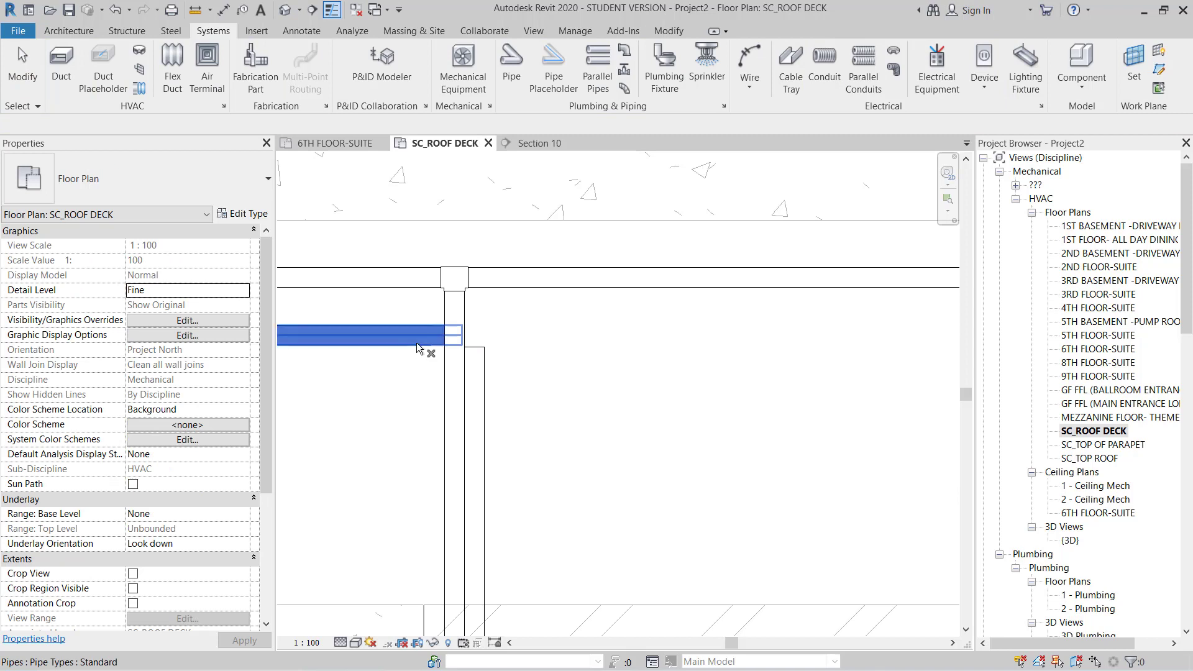
pyautogui.press('Escape')
# Drag the end of the 80 mm Hydronic Return pipe toward a new position.
pyautogui.click(458, 339)
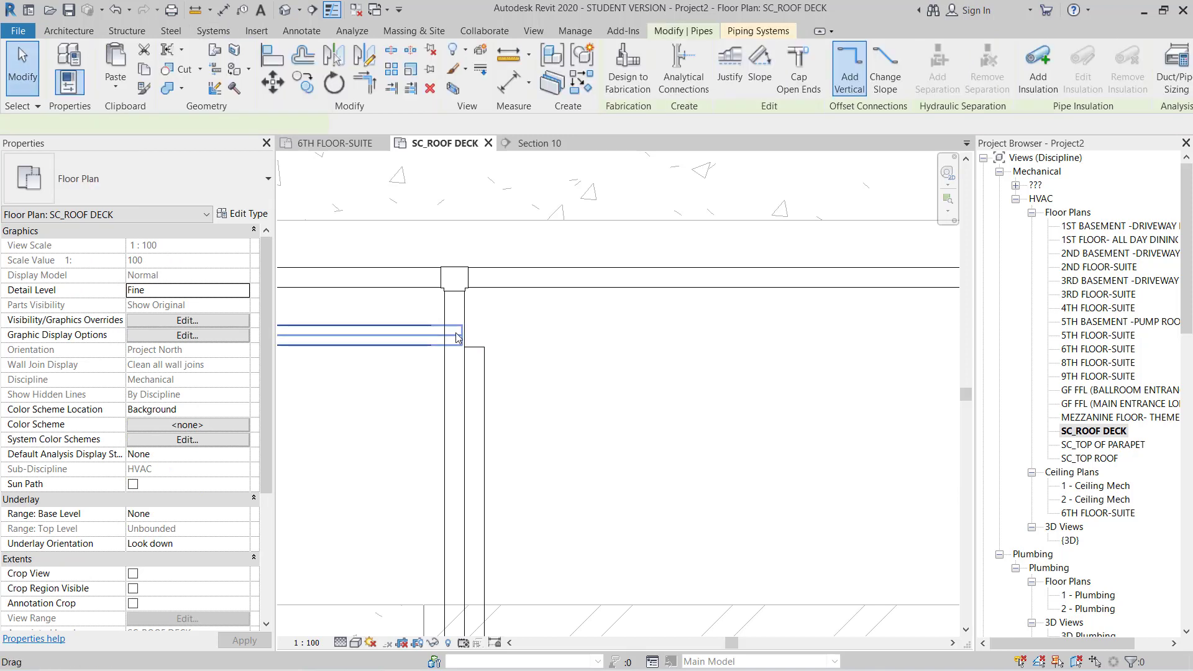
pyautogui.moveTo(494, 336); pyautogui.dragTo(556, 333)
pyautogui.scroll(-2, 558, 330)
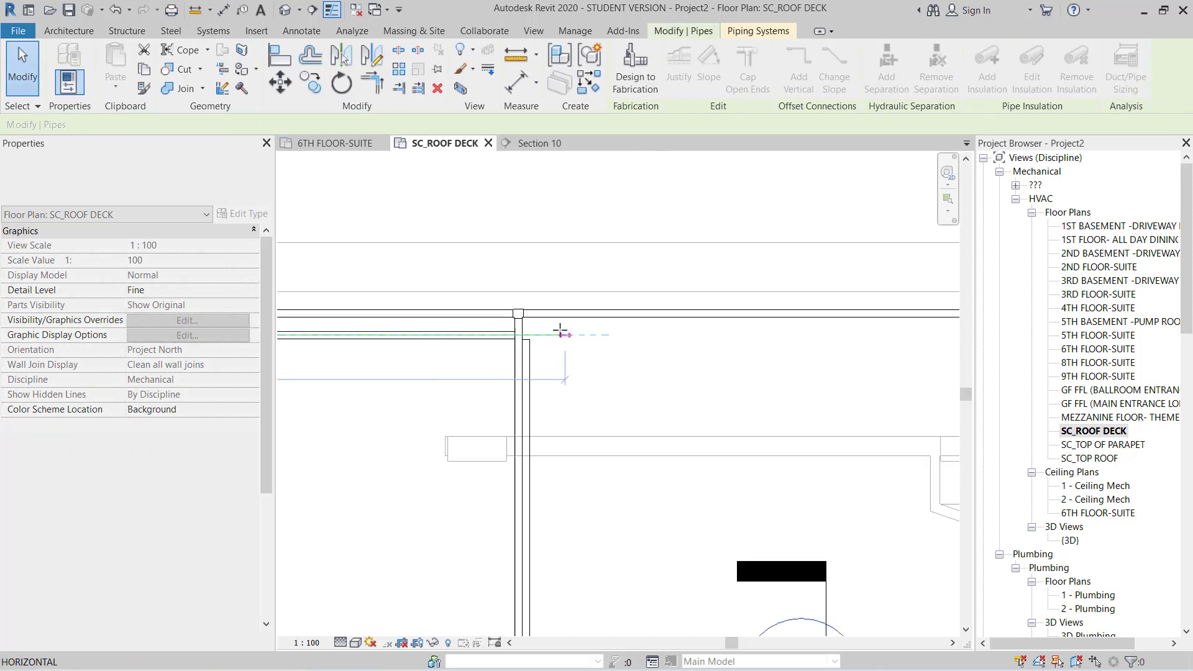
pyautogui.scroll(-1, 749, 343)
pyautogui.moveTo(748, 343); pyautogui.dragTo(611, 352)
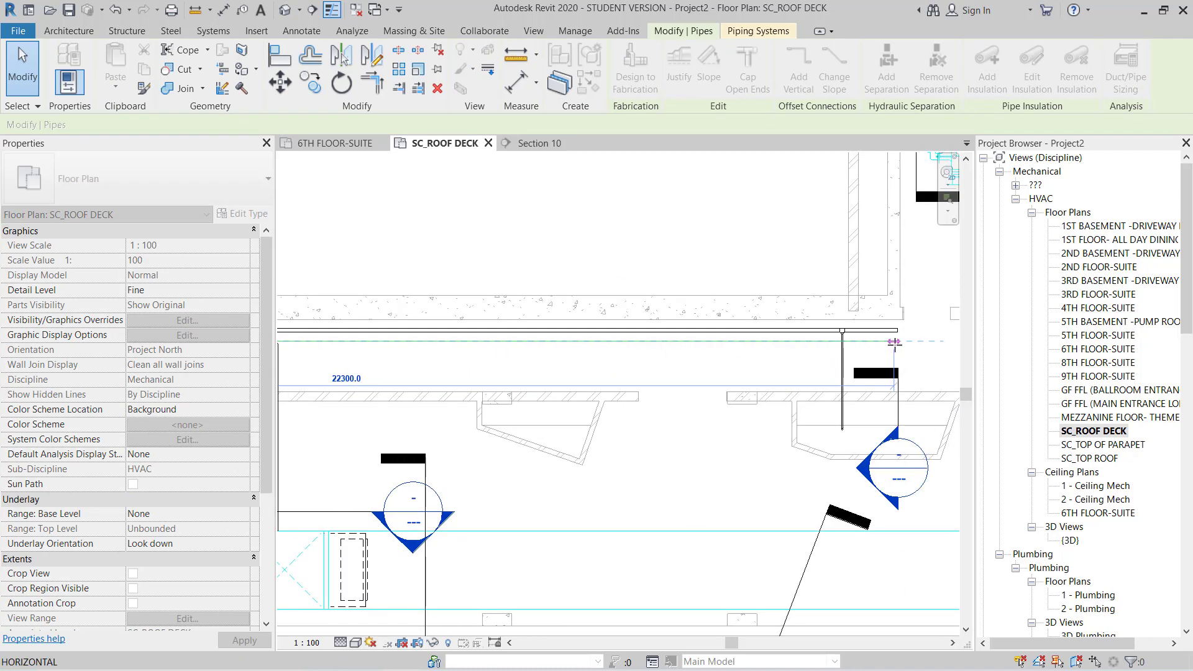
pyautogui.moveTo(831, 383); pyautogui.dragTo(830, 382)
pyautogui.scroll(2, 808, 367)
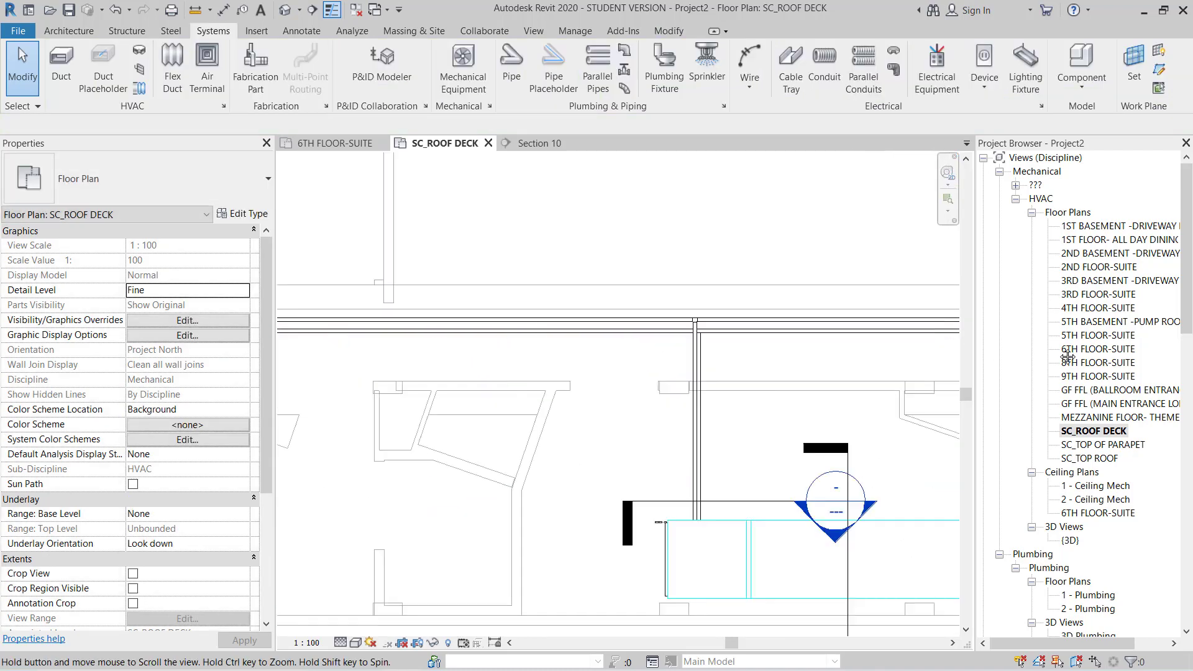
pyautogui.scroll(2, 783, 355)
pyautogui.scroll(2, 770, 348)
pyautogui.scroll(2, 770, 325)
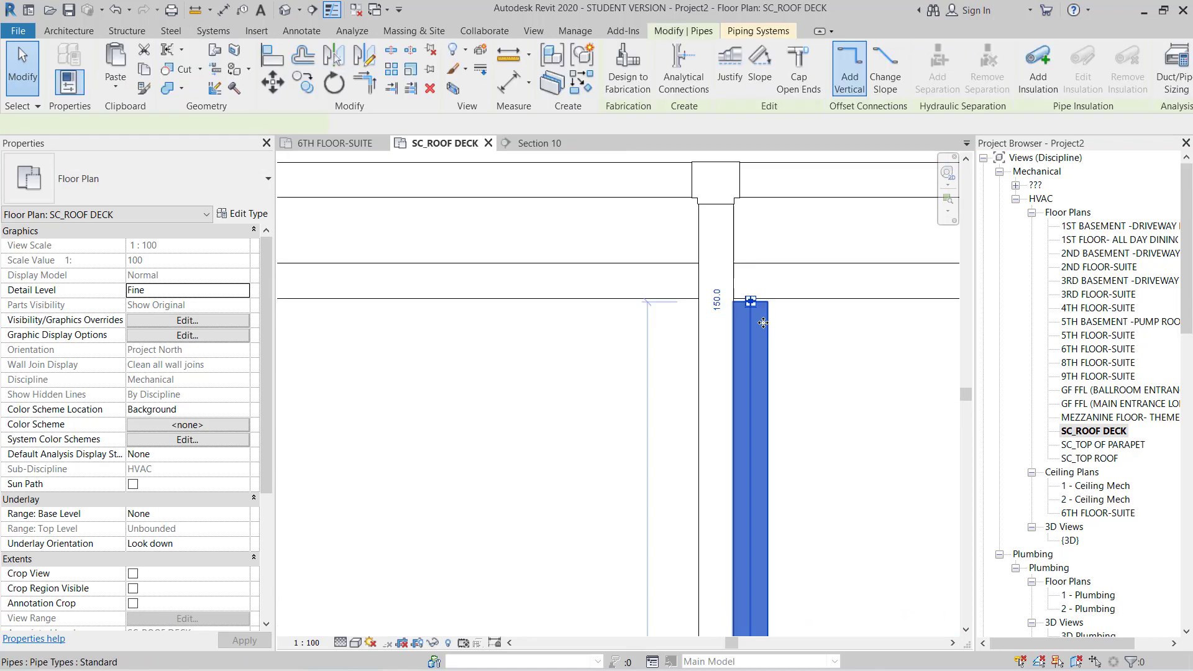
# Snap the pipe end onto the horizontal header line, shortening the pipe to 3847.6 mm.
pyautogui.click(752, 311)
pyautogui.moveTo(751, 303); pyautogui.dragTo(758, 272)
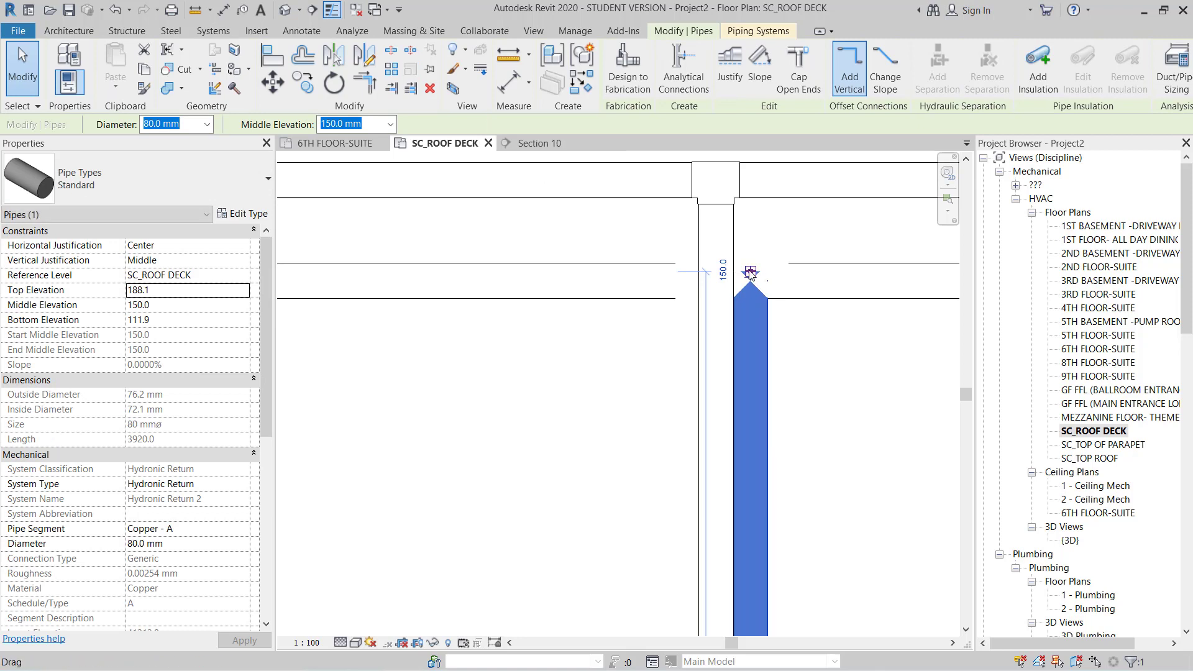
pyautogui.moveTo(751, 272); pyautogui.dragTo(751, 264)
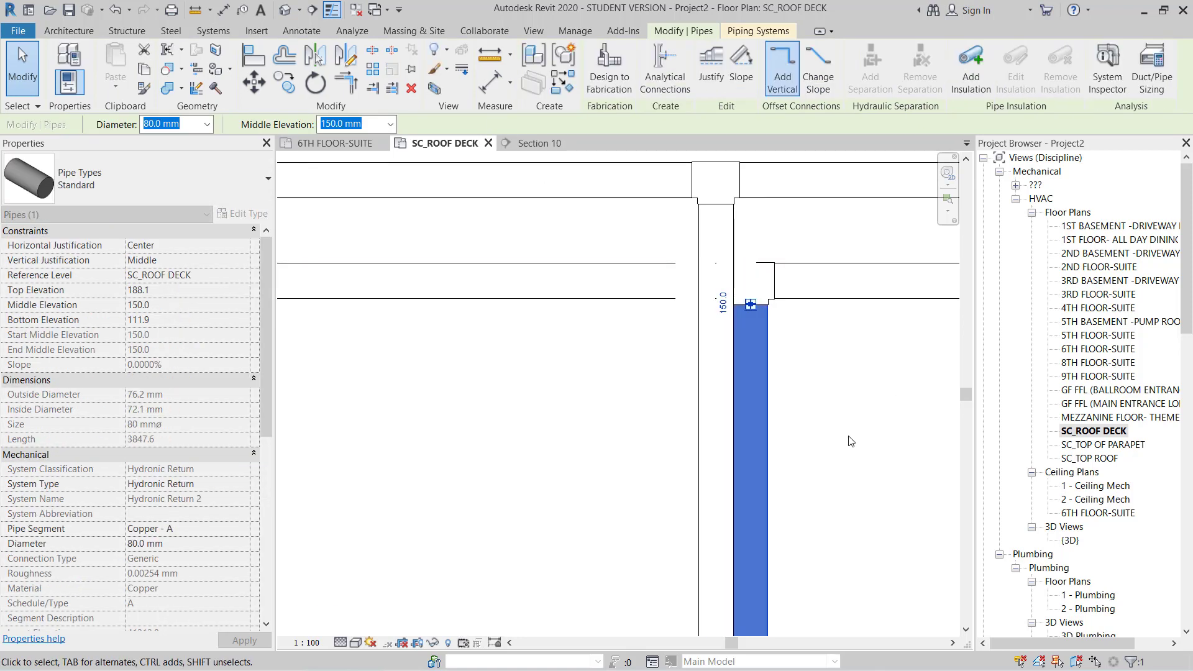
pyautogui.moveTo(847, 442)
pyautogui.mouseDown(button='middle')
pyautogui.moveTo(321, 424)
pyautogui.moveTo(731, 393)
pyautogui.moveTo(661, 275)
pyautogui.mouseUp(button='middle')
pyautogui.scroll(5, 731, 392)
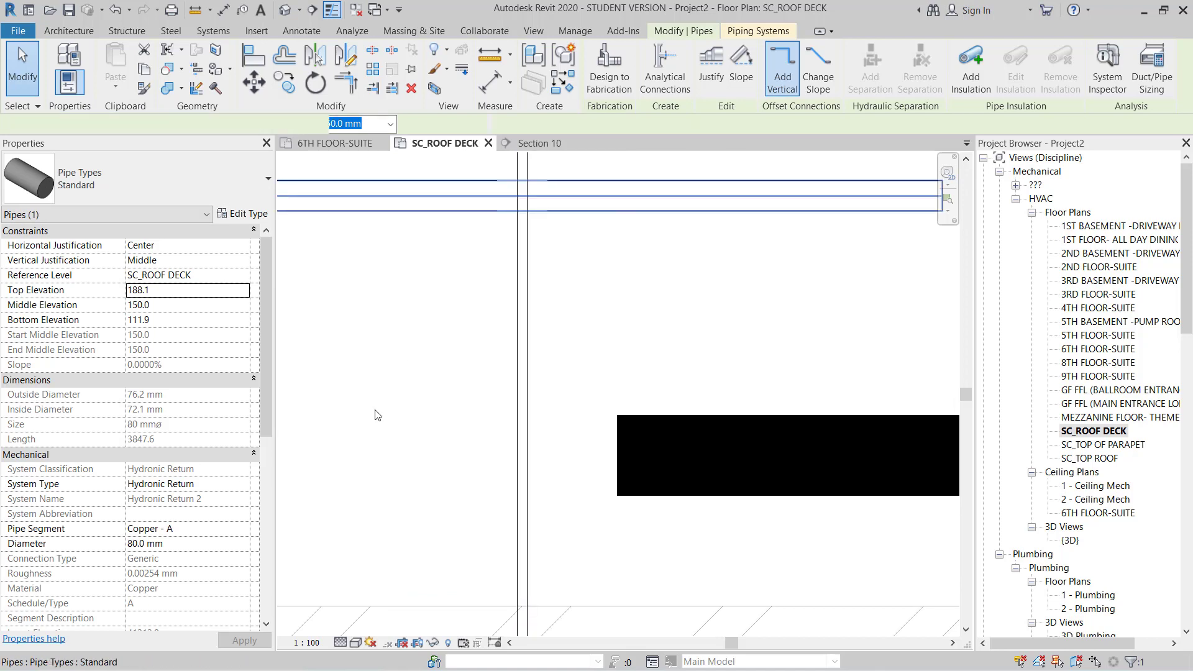
# Draw a 25 mm Hydronic Return pipe from the header, dropping it as a riser to -15000 mm.
pyautogui.press('Escape')
pyautogui.press('Escape')
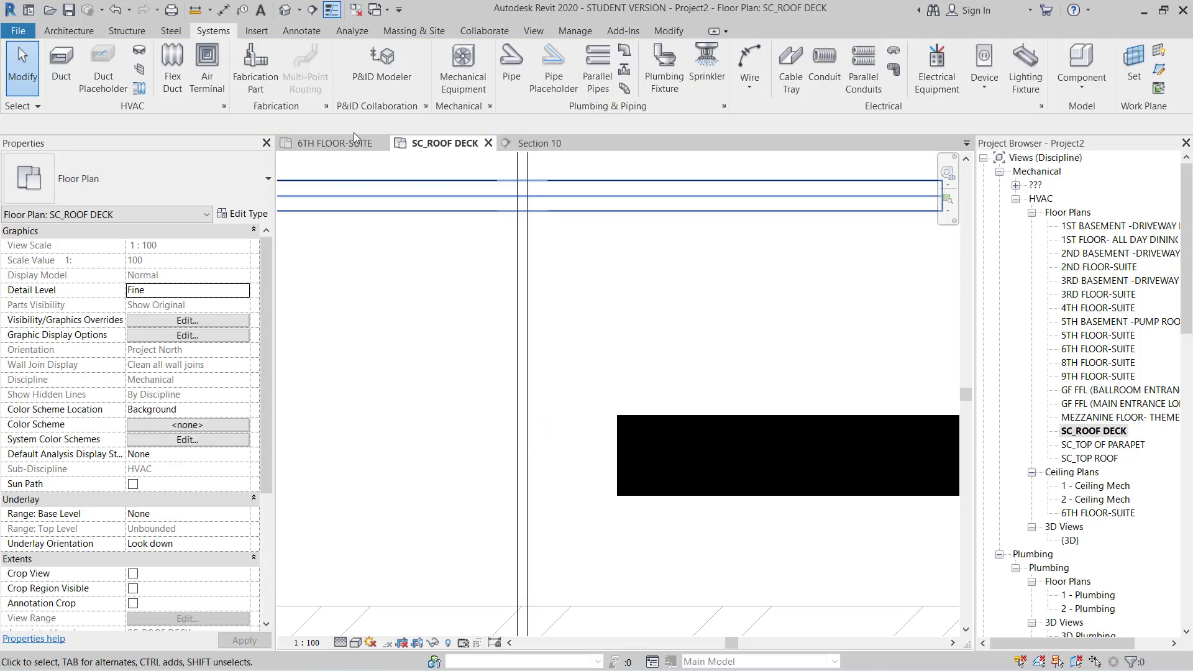
pyautogui.click(498, 87)
pyautogui.write('25')
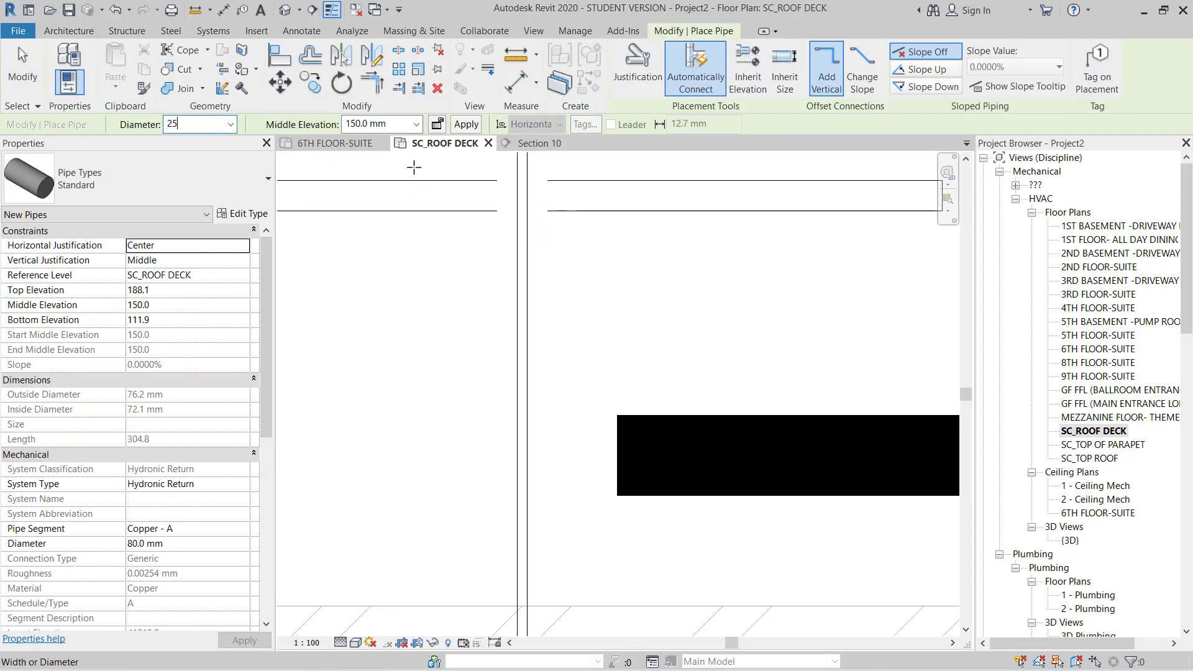
pyautogui.press('Return')
pyautogui.click(609, 211)
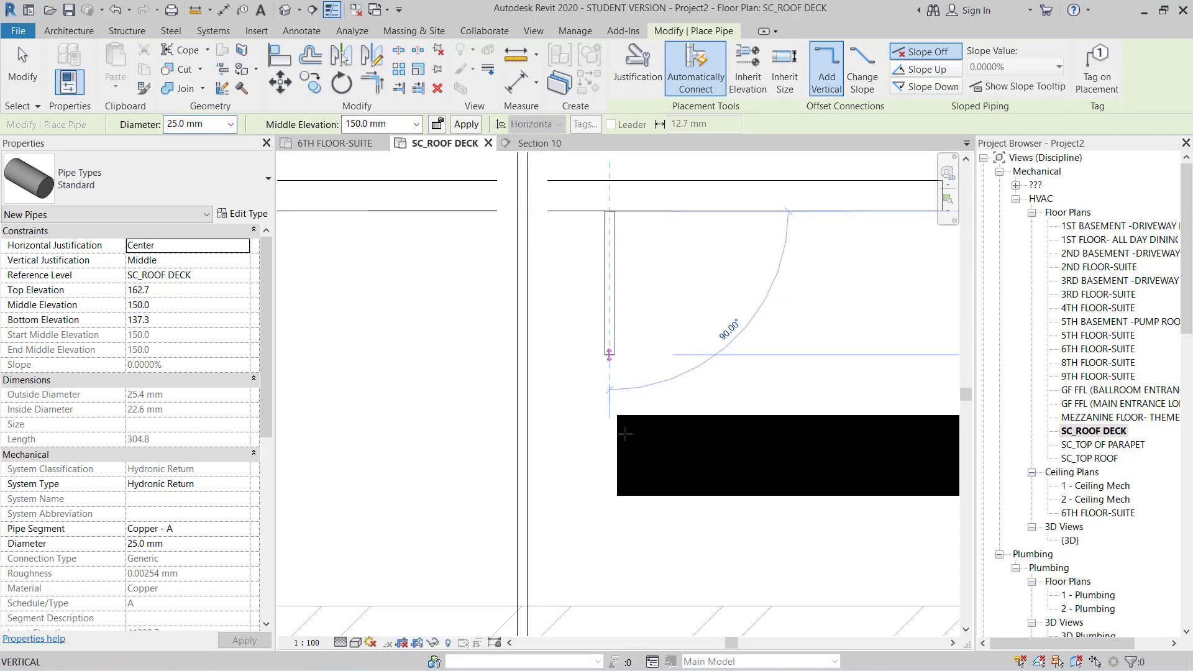
pyautogui.moveTo(625, 434); pyautogui.dragTo(646, 267, button='middle')
pyautogui.scroll(-2, 597, 373)
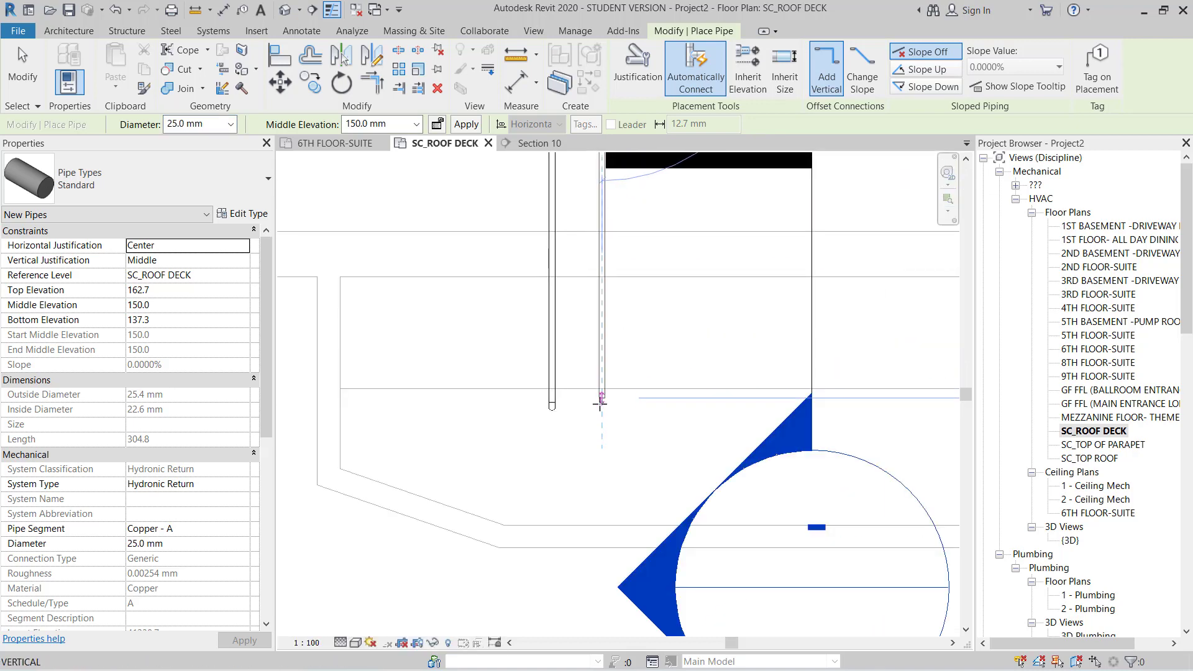
pyautogui.click(600, 404)
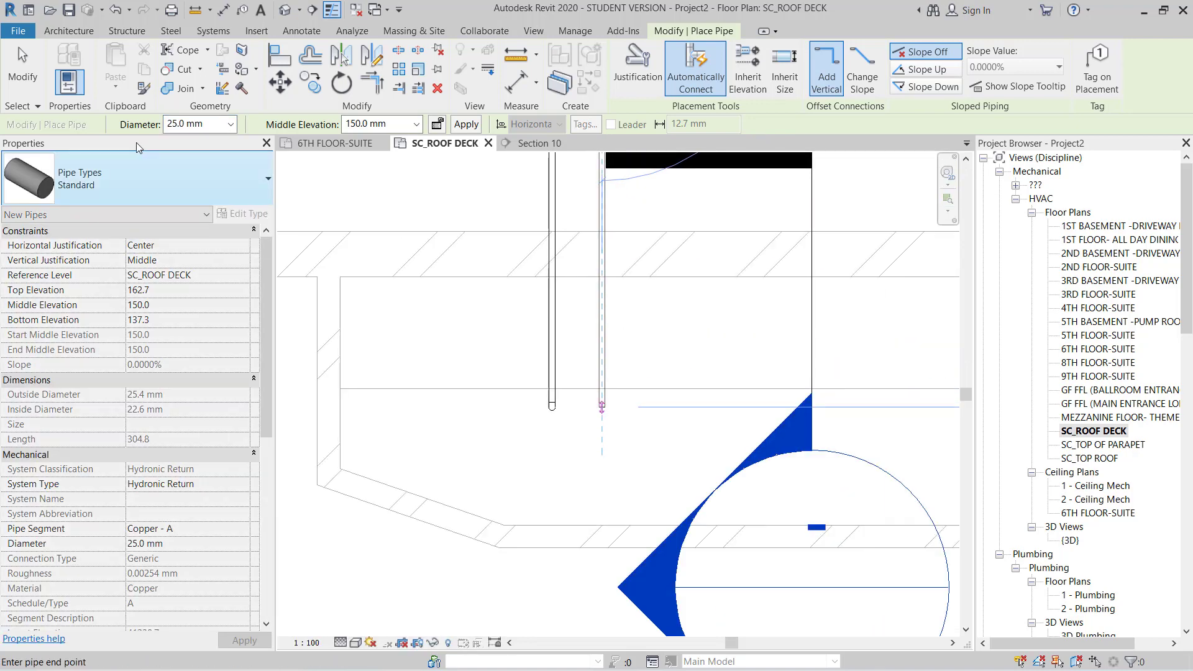
pyautogui.click(385, 123)
pyautogui.write('-15000')
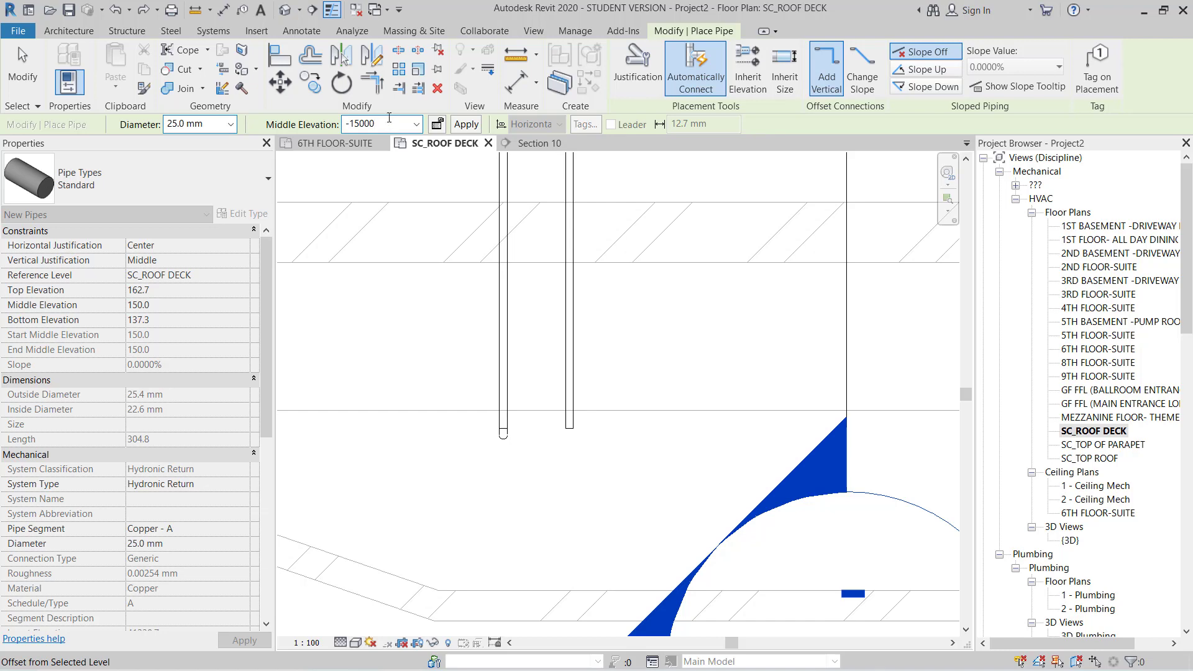
pyautogui.press('Escape')
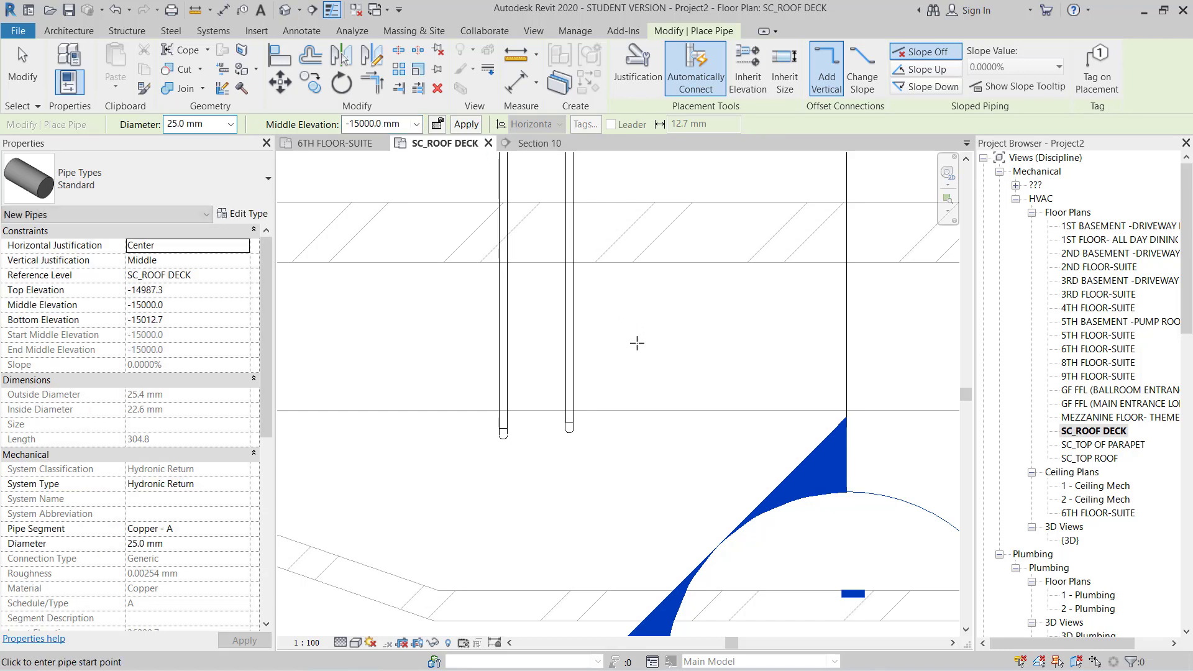
pyautogui.press('Escape')
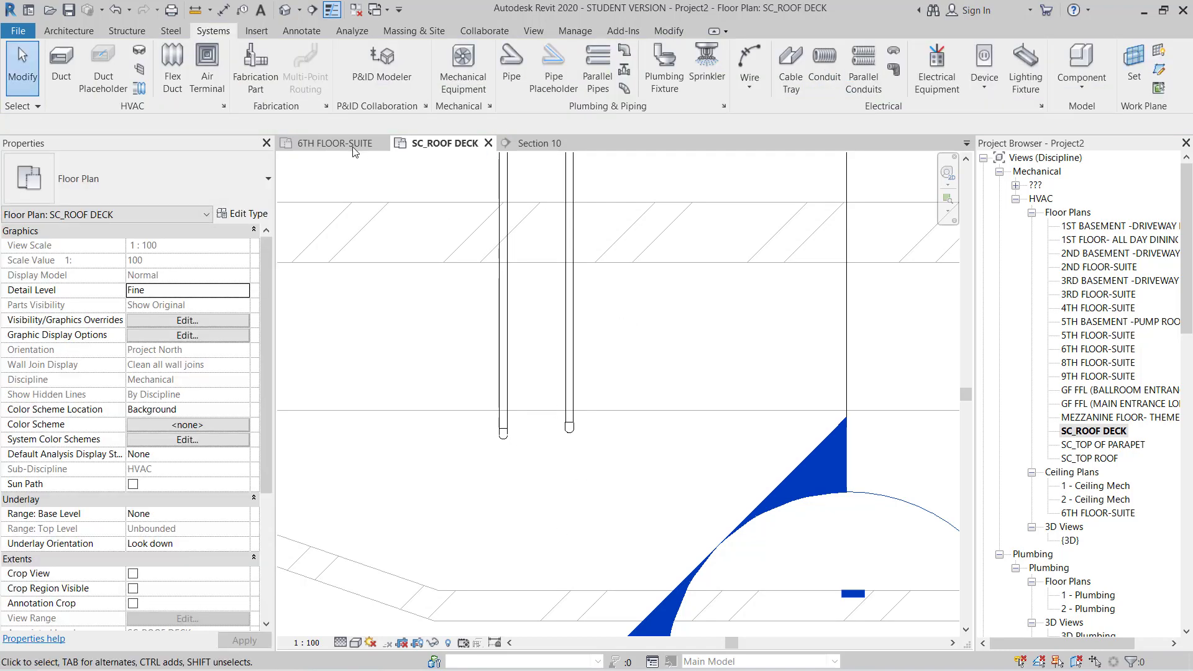
# Switch to the 6TH FLOOR-SUITE plan and select the riser pipe to check it.
pyautogui.click(335, 143)
pyautogui.scroll(2, 596, 312)
pyautogui.scroll(3, 597, 313)
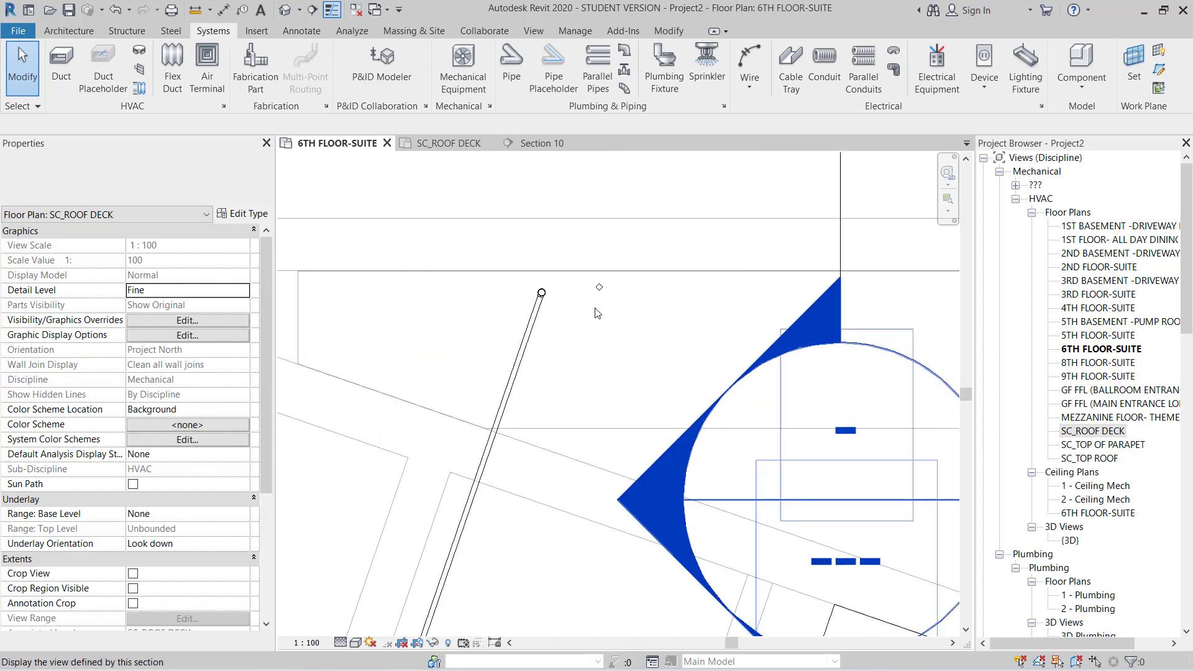
pyautogui.scroll(1, 596, 312)
pyautogui.scroll(2, 598, 274)
pyautogui.click(596, 275)
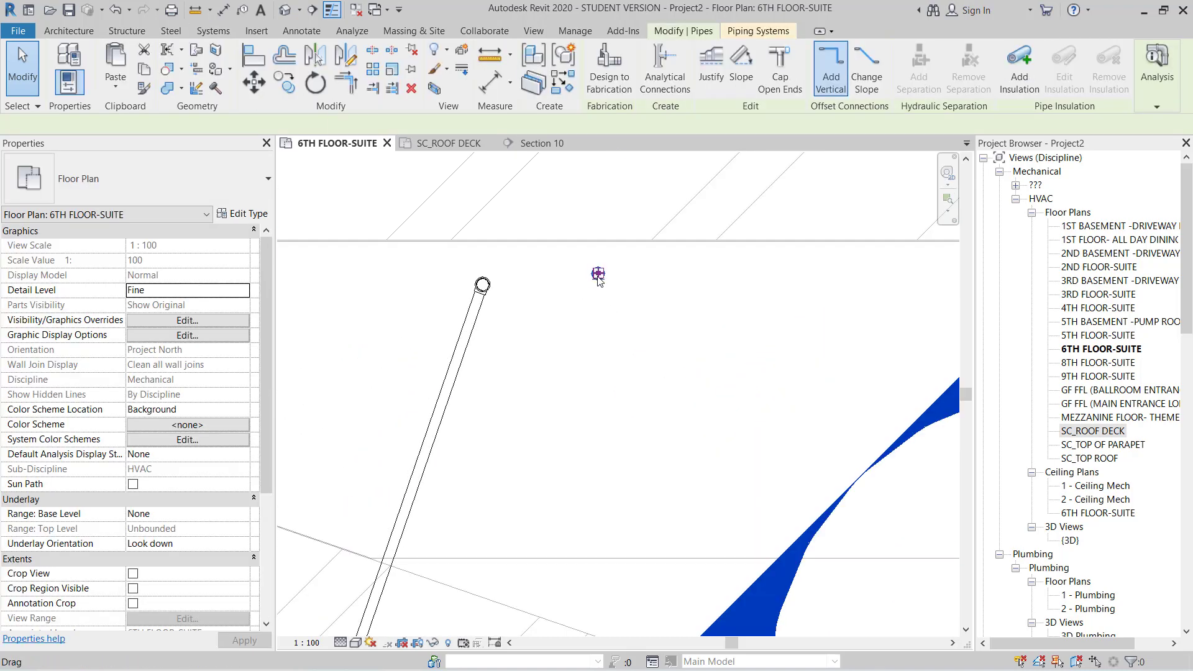
pyautogui.rightClick(597, 276)
pyautogui.click(573, 345)
pyautogui.press('Escape')
pyautogui.scroll(-3, 573, 345)
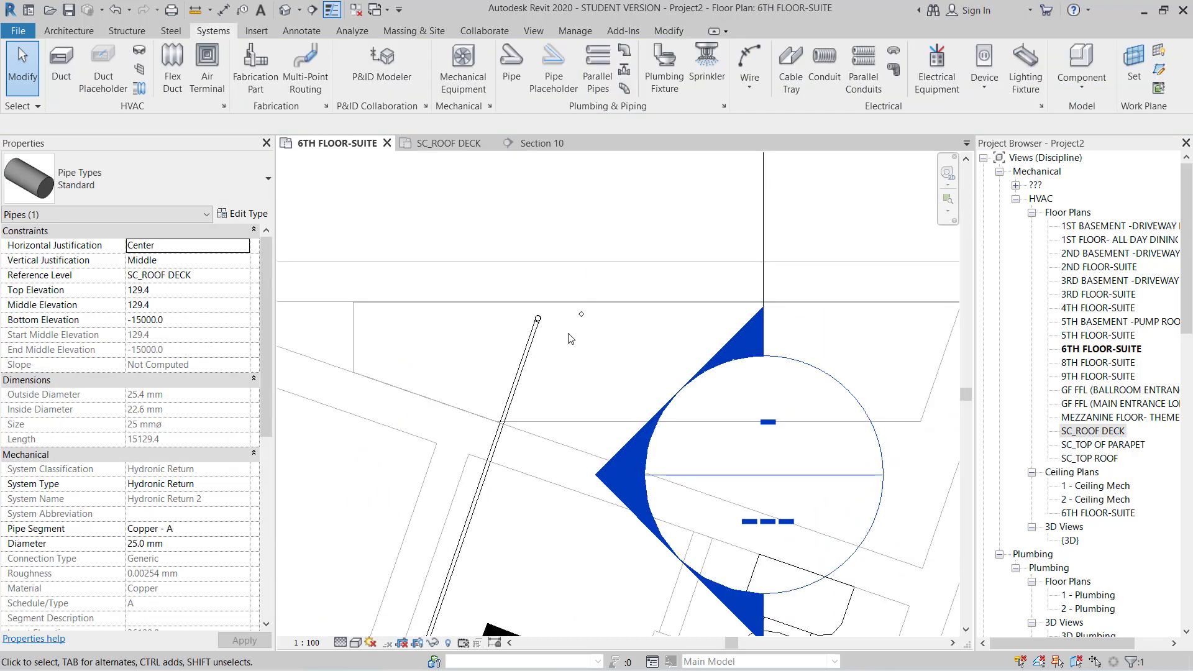
pyautogui.scroll(-2, 573, 345)
pyautogui.scroll(4, 640, 443)
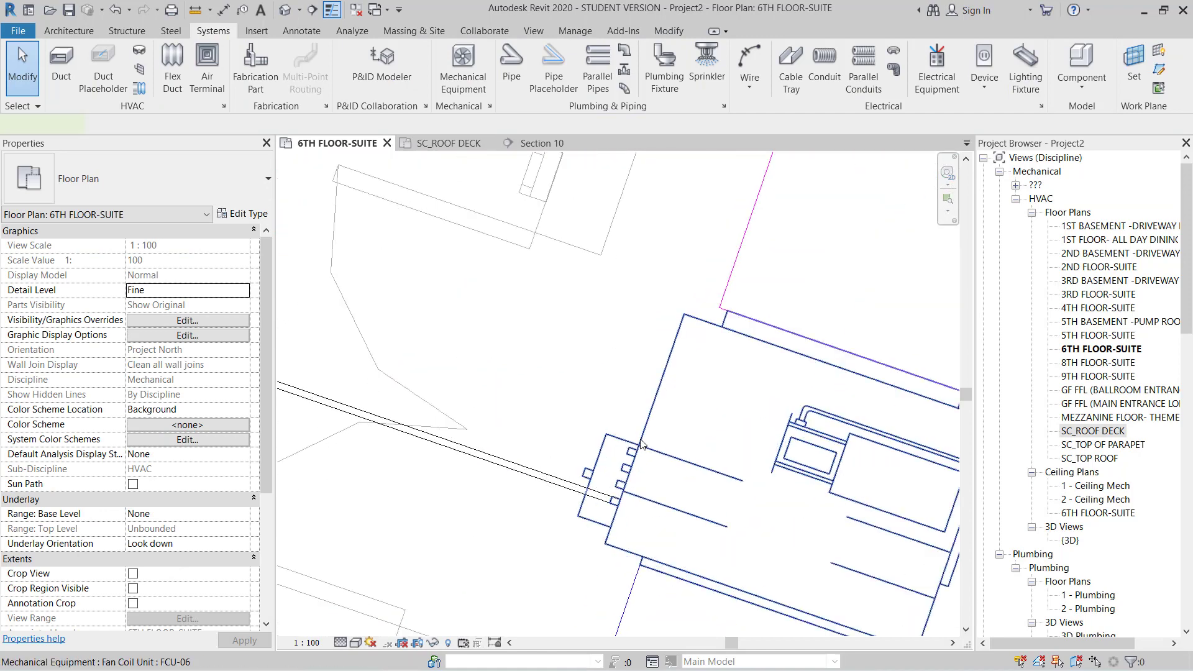
# Check fan coil unit FCU-06's connectors, starting and then cancelling a pipe run.
pyautogui.click(641, 442)
pyautogui.scroll(3, 432, 419)
pyautogui.scroll(4, 431, 420)
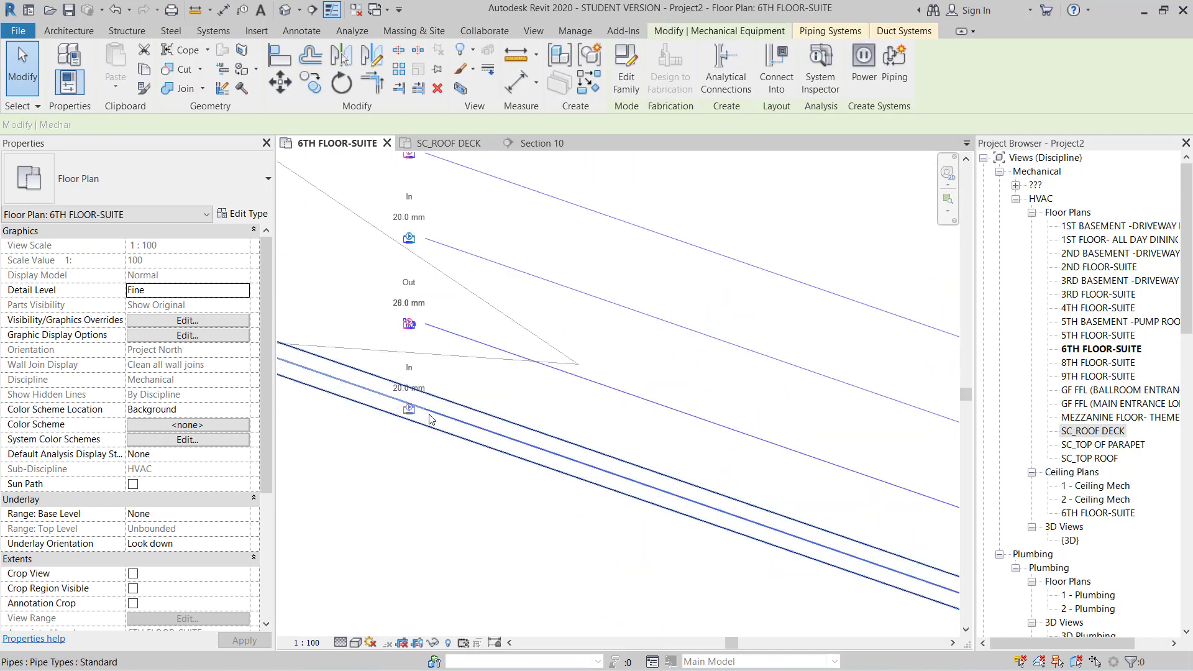
pyautogui.scroll(2, 431, 419)
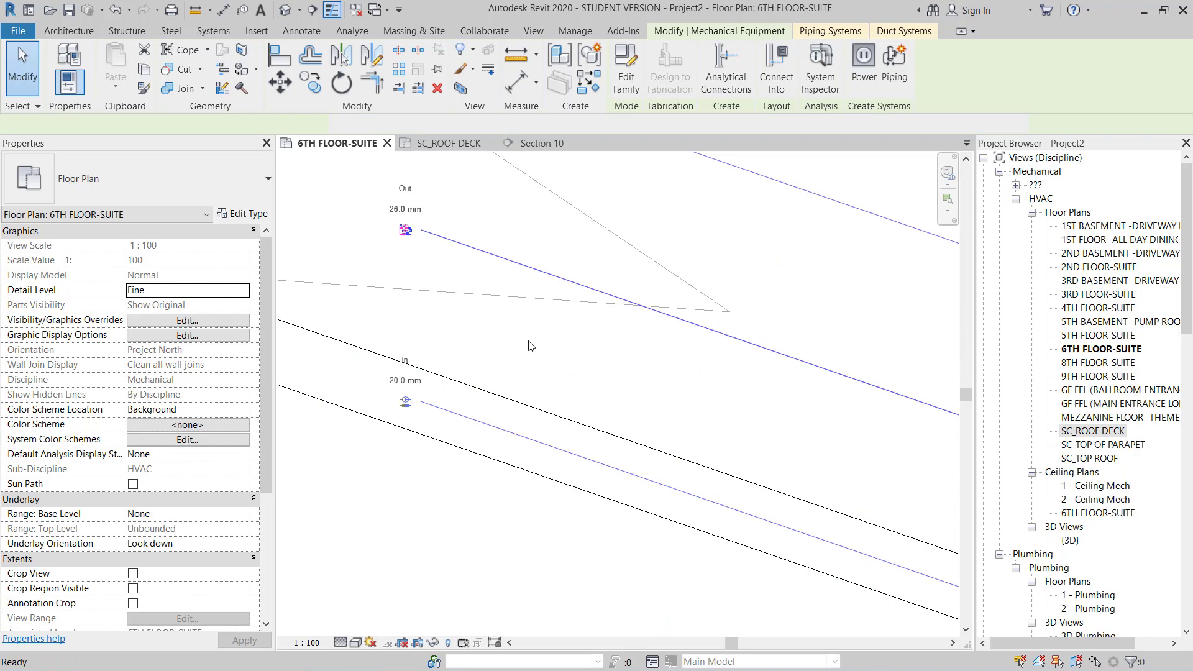
pyautogui.press('p')
pyautogui.press('i')
pyautogui.scroll(-3, 531, 339)
pyautogui.scroll(-2, 519, 333)
pyautogui.moveTo(474, 299); pyautogui.dragTo(1009, 595, button='middle')
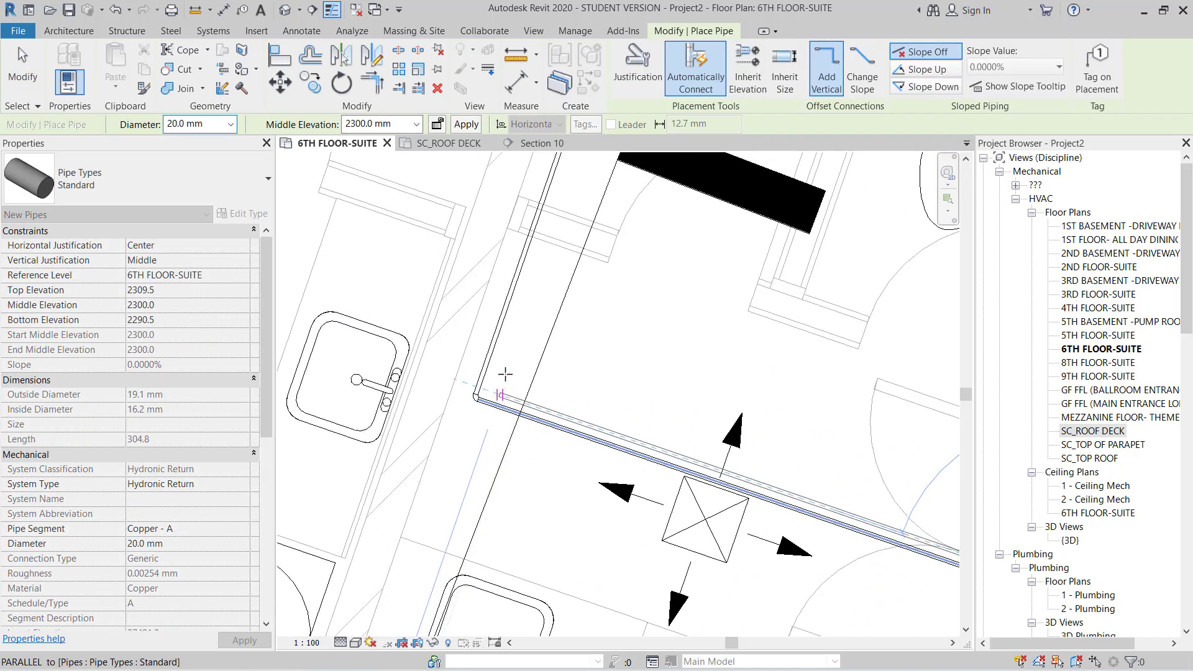
pyautogui.scroll(5, 519, 479)
pyautogui.press('Escape')
pyautogui.press('Escape')
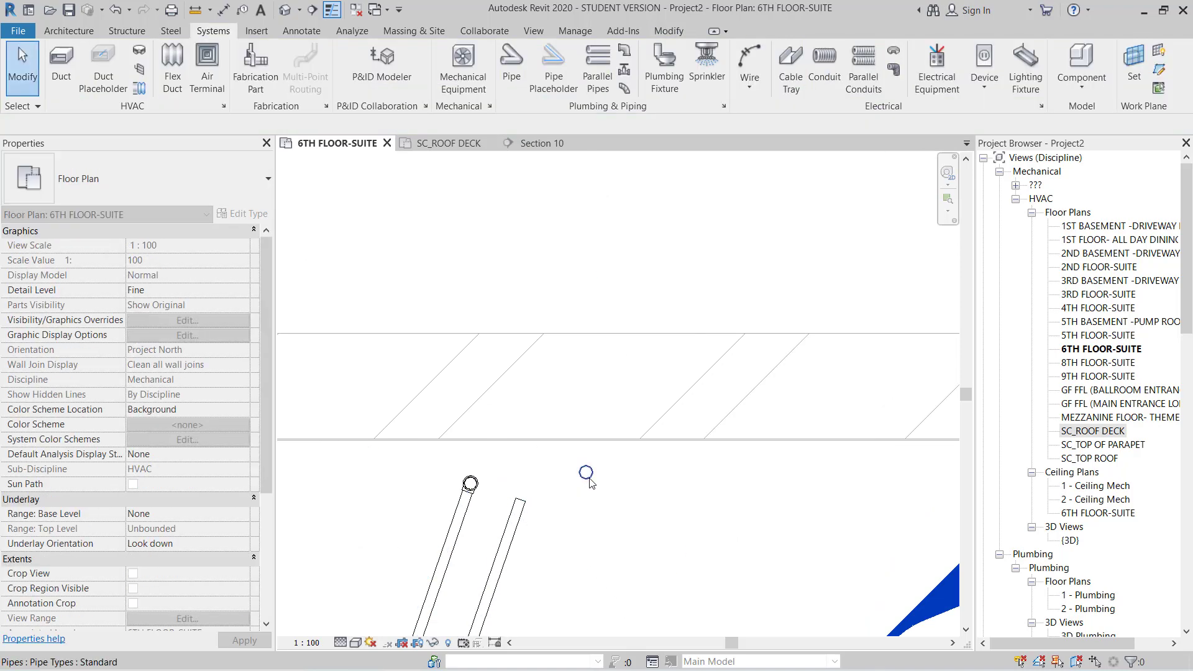
# Move the riser pipe, using its end as the base point.
pyautogui.click(598, 479)
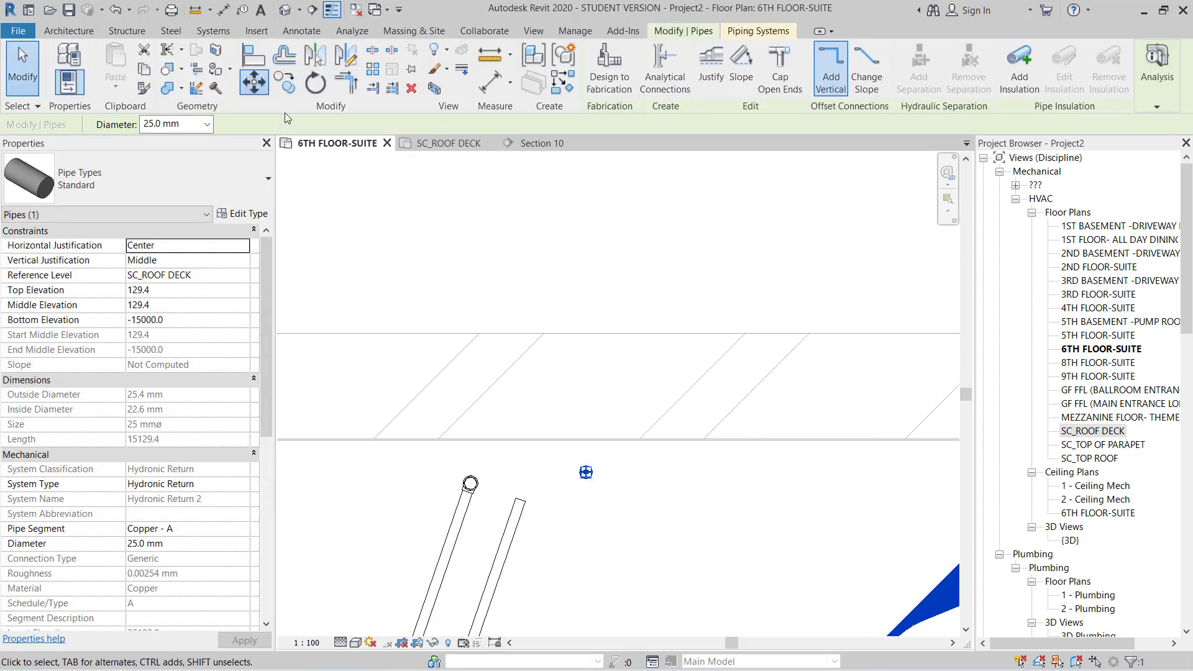
pyautogui.scroll(5, 573, 442)
pyautogui.press('m')
pyautogui.press('v')
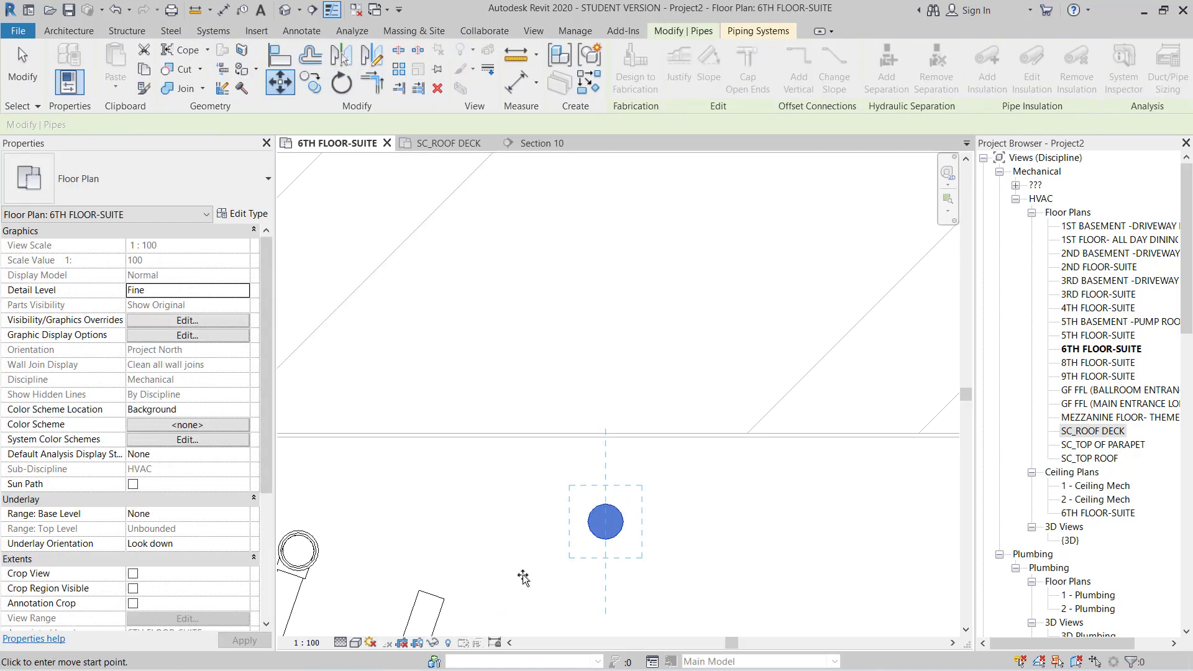
pyautogui.click(431, 595)
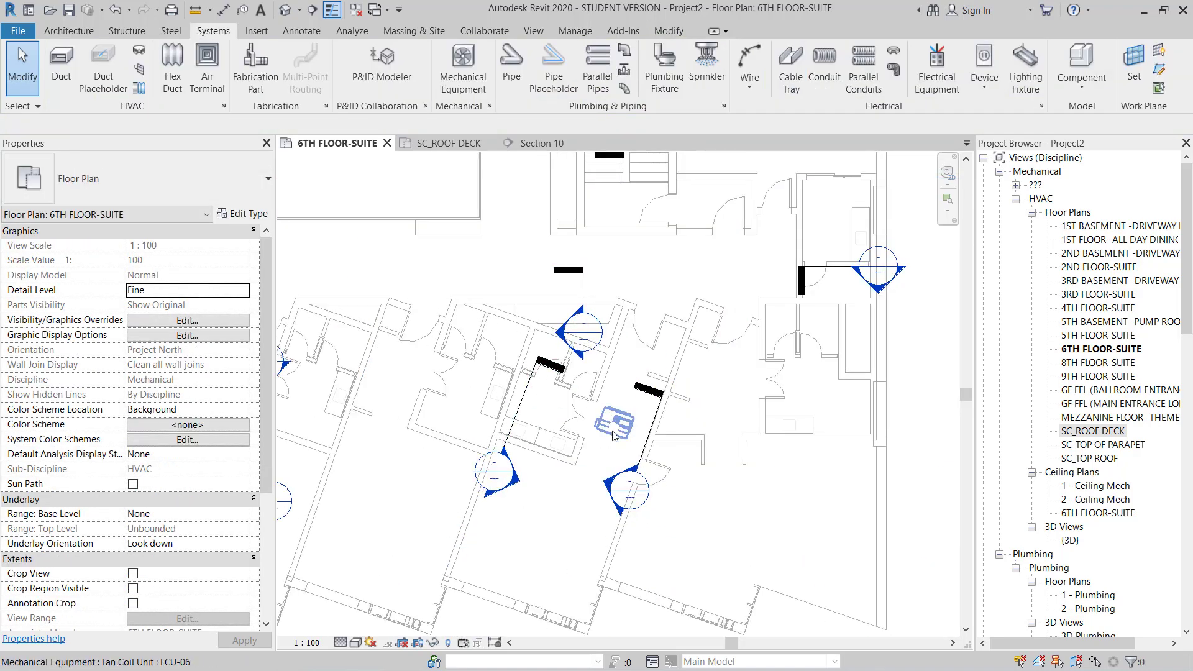
pyautogui.scroll(-3, 612, 435)
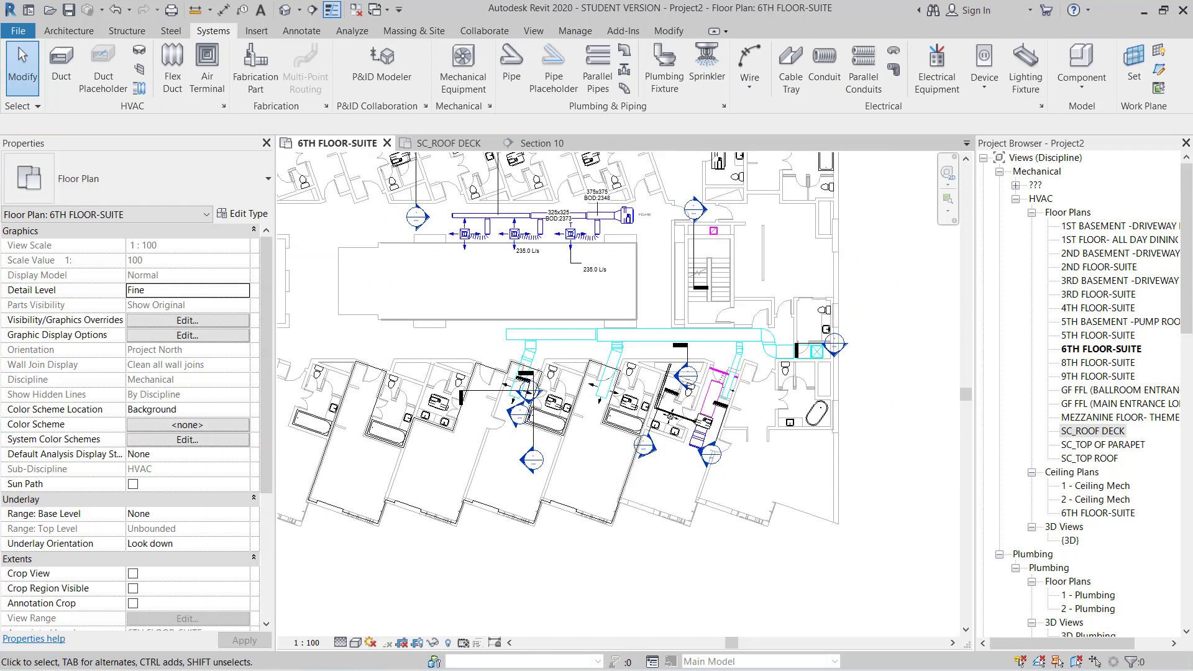